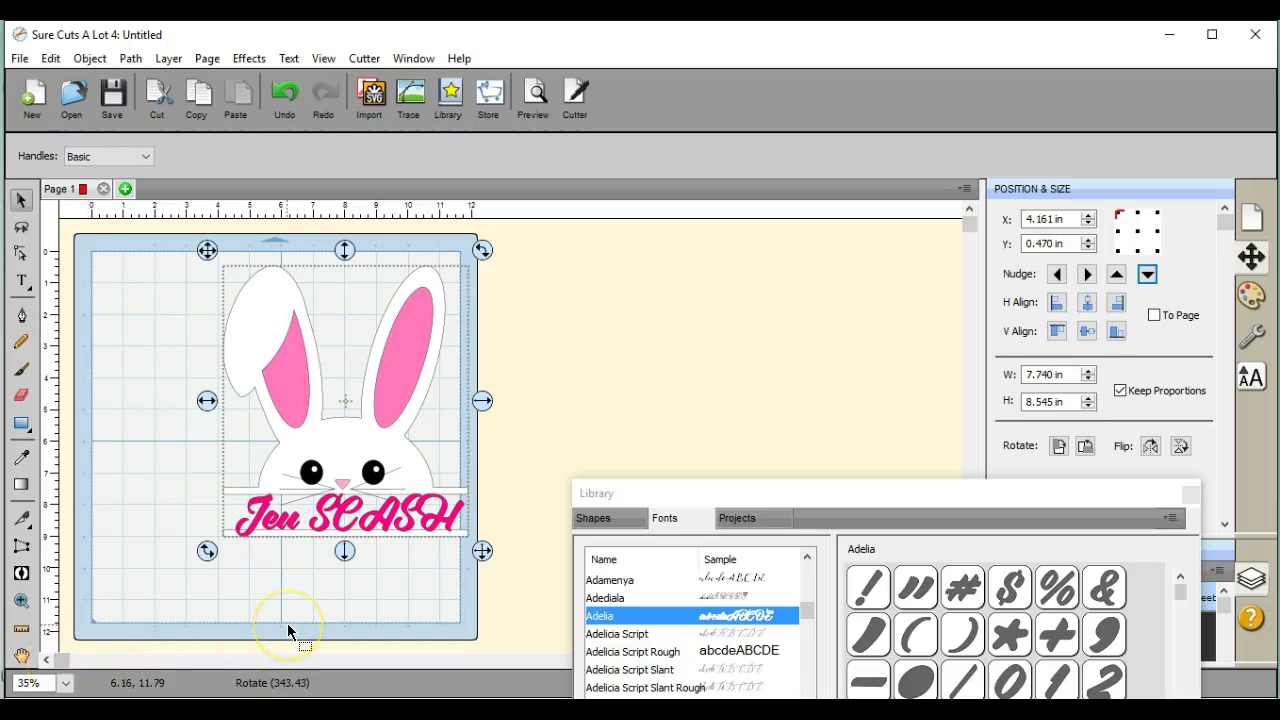
# - Move the finished bunny sample off the mat to its right and bring up the library's Basic Shapes
pyautogui.click(345, 400)
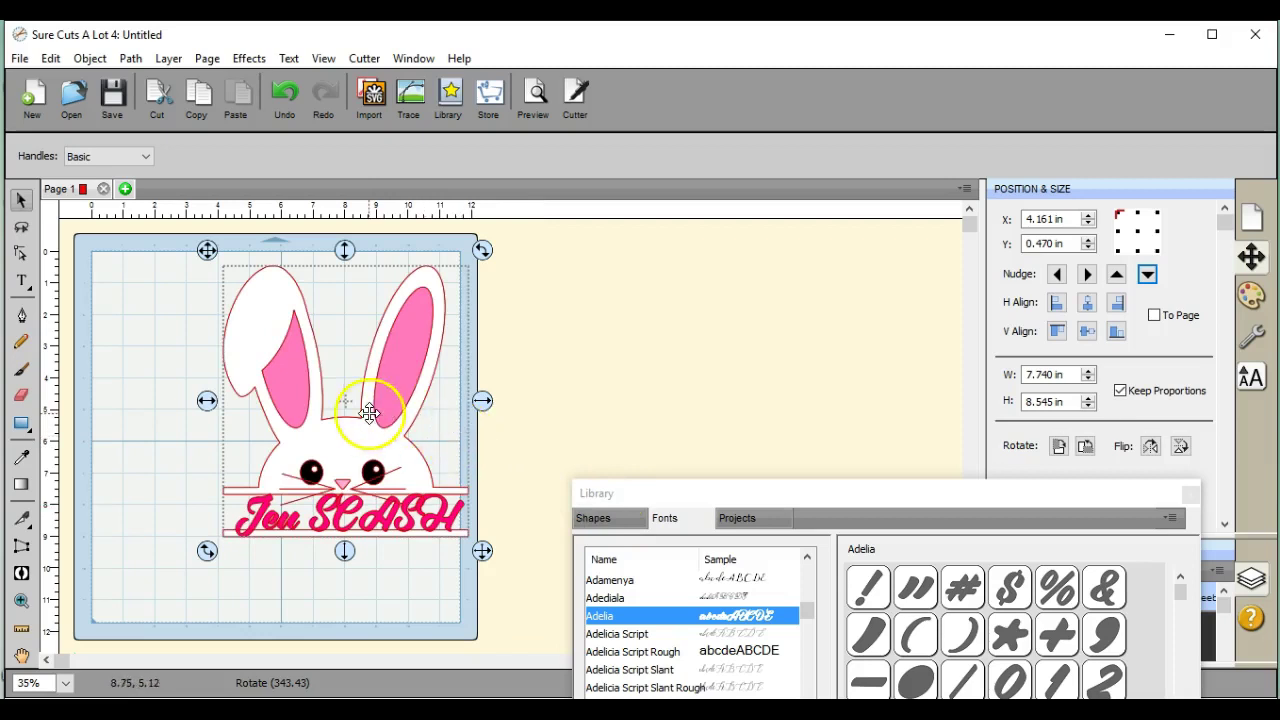
pyautogui.moveTo(398, 413); pyautogui.dragTo(610, 366)
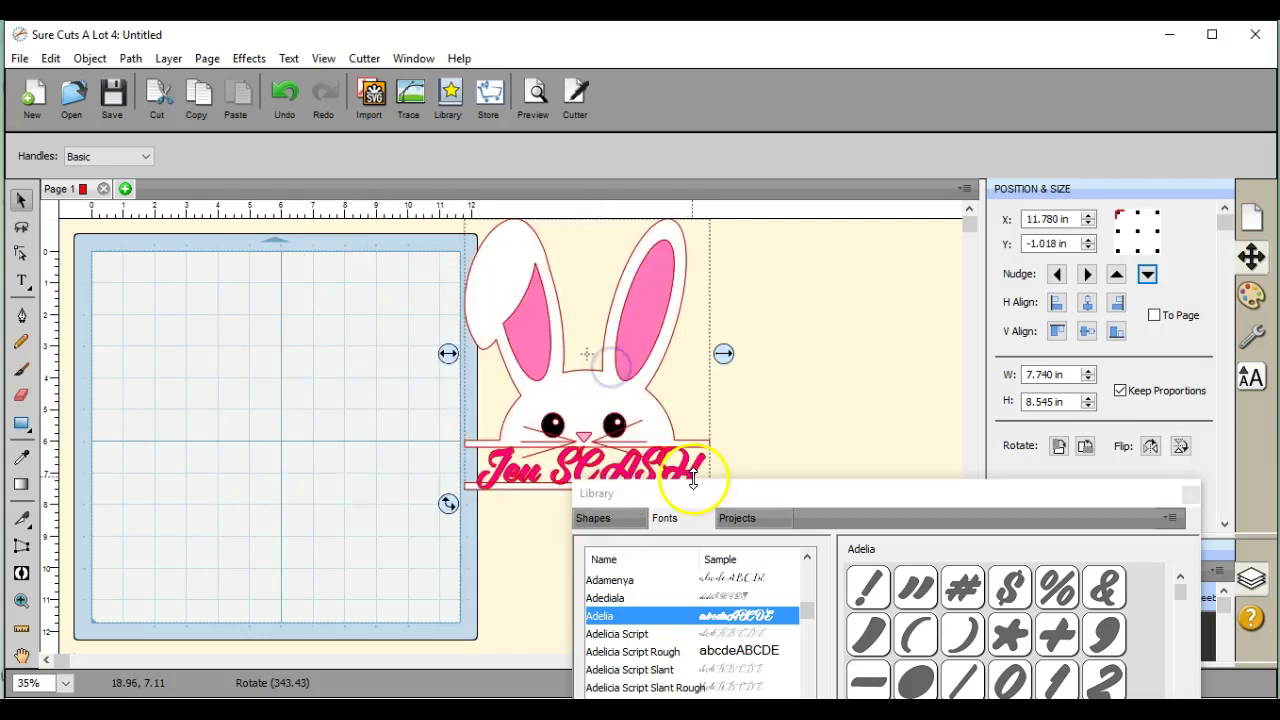
pyautogui.moveTo(766, 486); pyautogui.dragTo(766, 330)
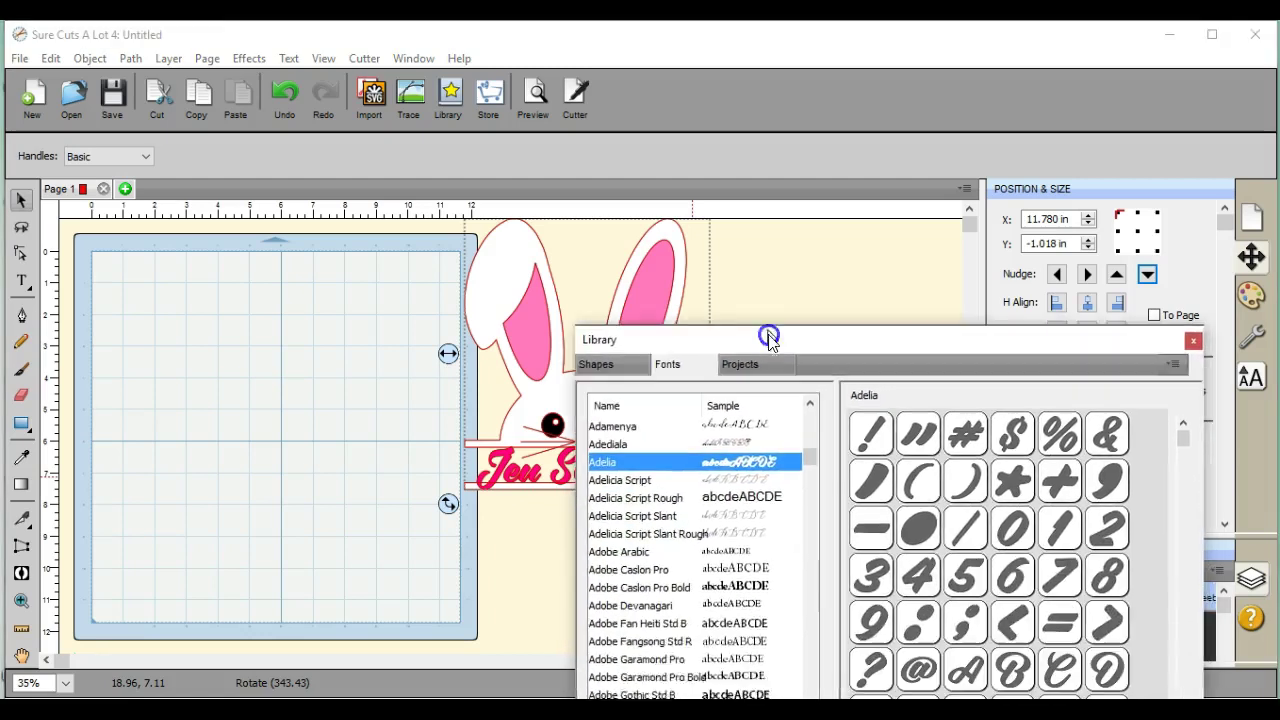
pyautogui.click(592, 358)
pyautogui.click(710, 333)
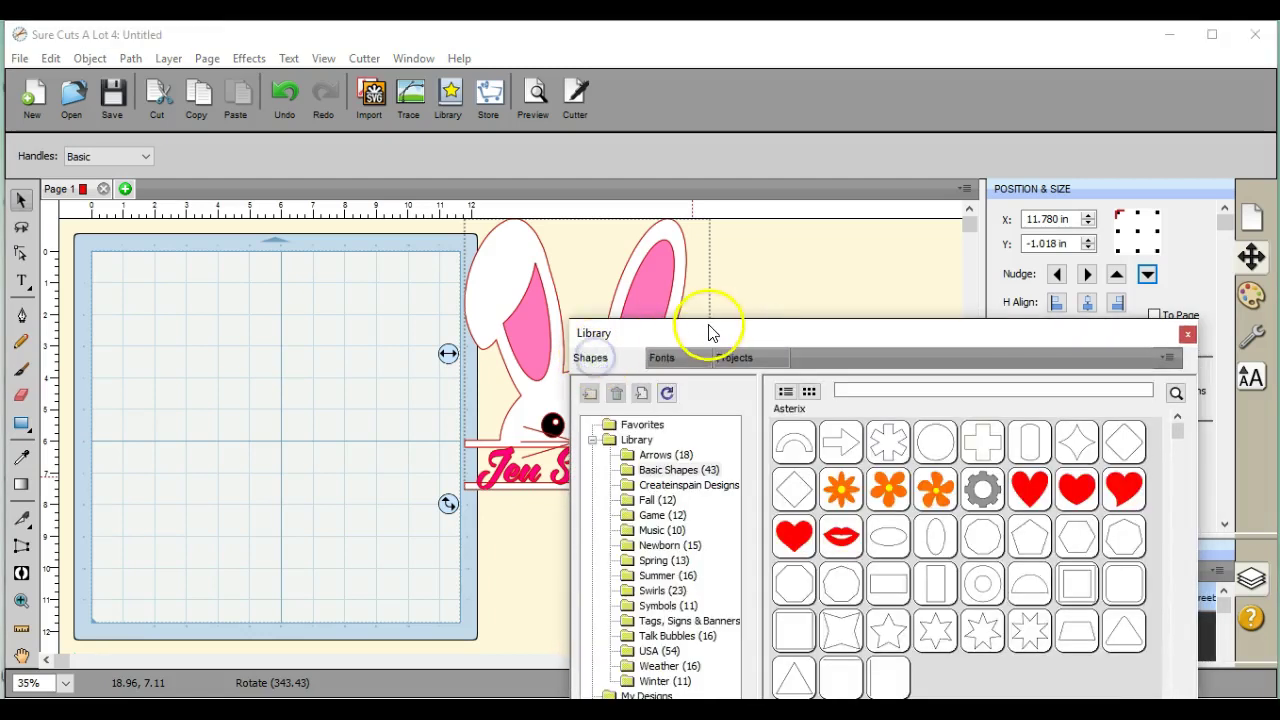
pyautogui.moveTo(712, 335); pyautogui.dragTo(660, 209)
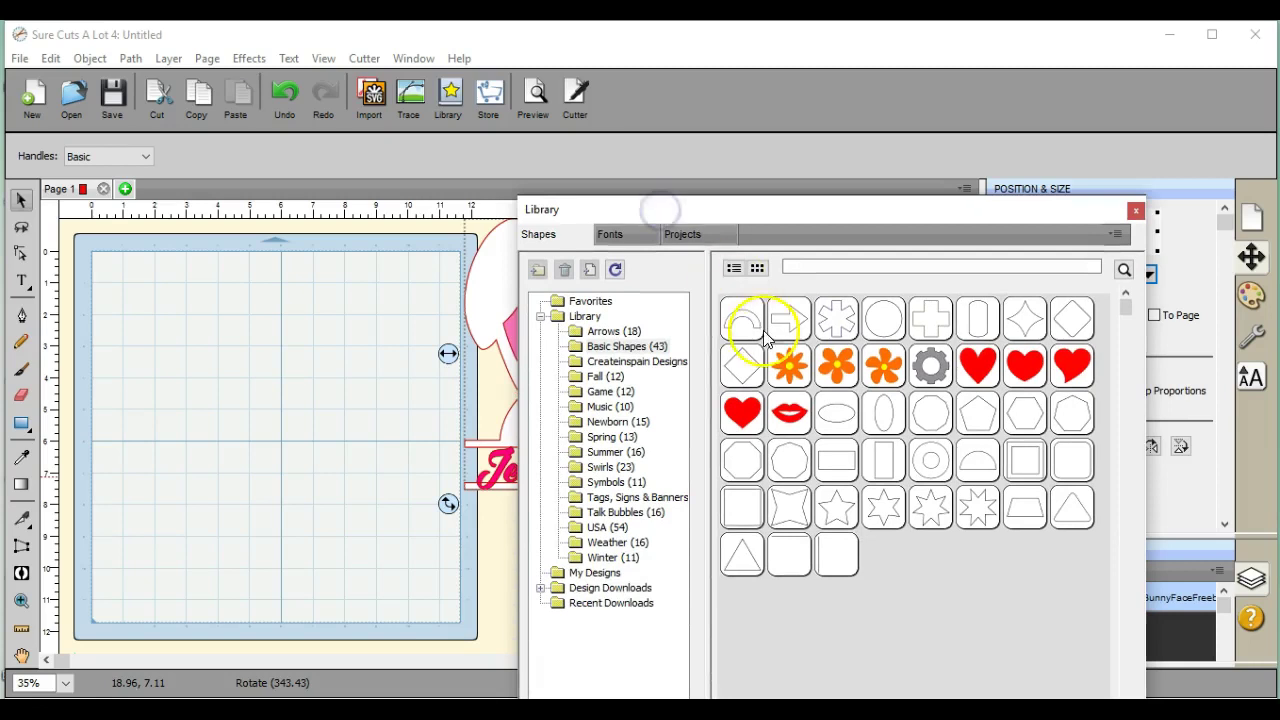
# - Add a horizontal rectangle from Basic Shapes and stretch it into a thin bar about 8.4 in wide
pyautogui.click(830, 454)
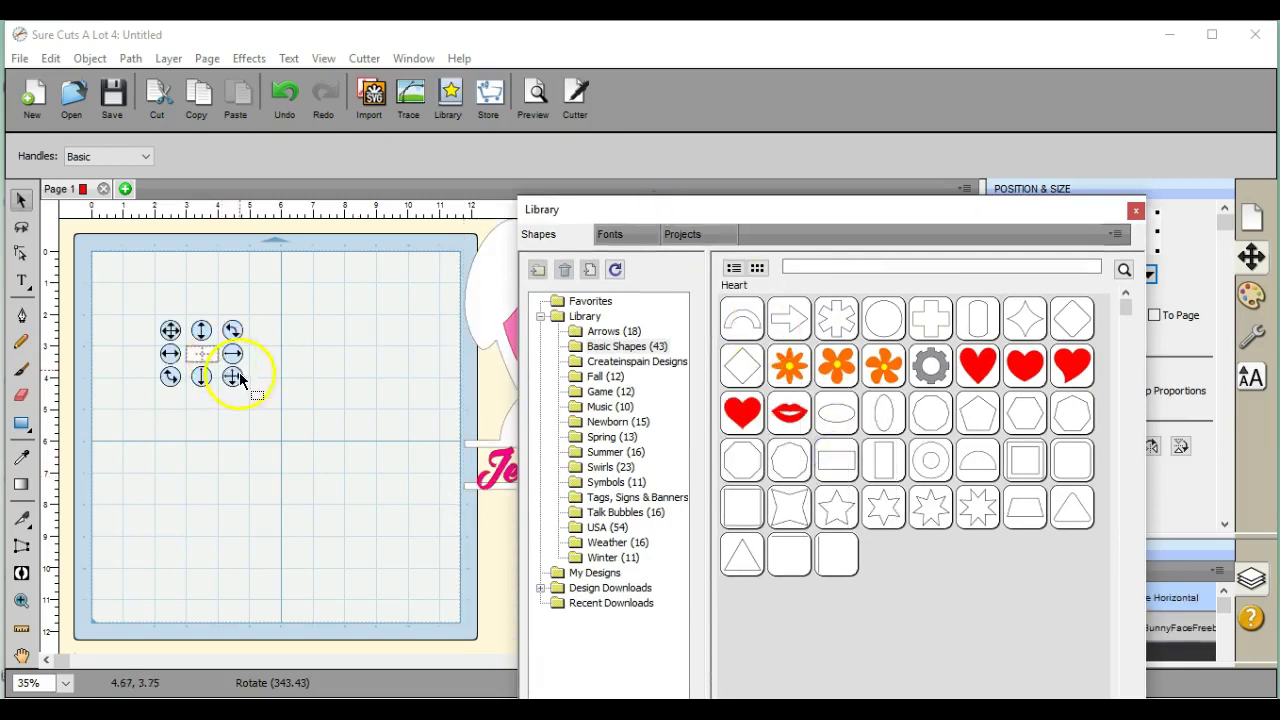
pyautogui.moveTo(231, 353); pyautogui.dragTo(465, 360)
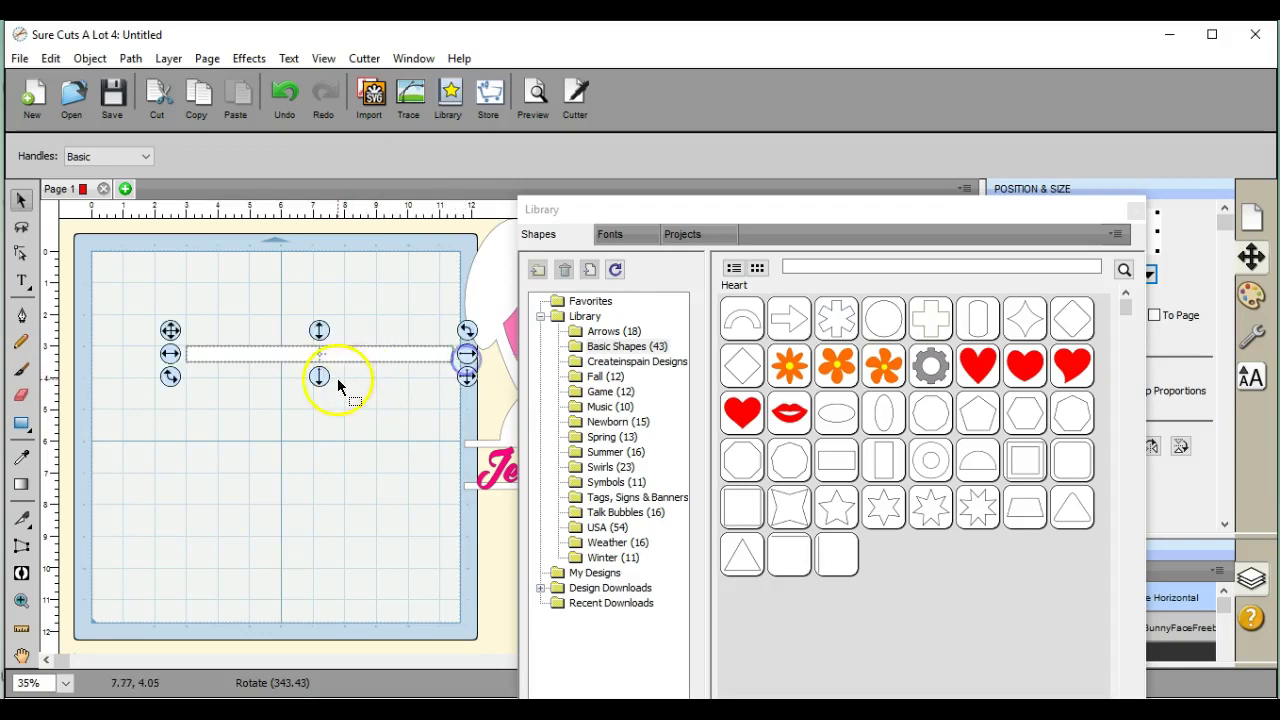
pyautogui.moveTo(319, 380); pyautogui.dragTo(319, 374)
pyautogui.click(316, 372)
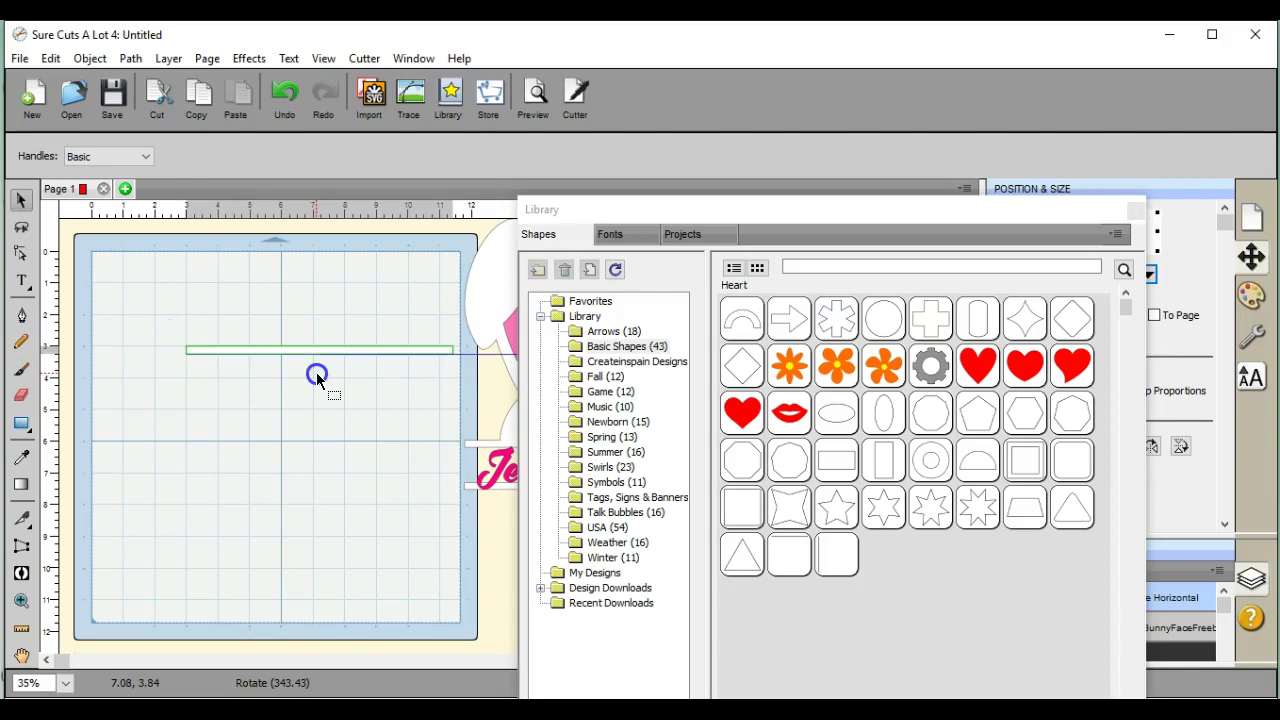
pyautogui.click(316, 372)
# - Duplicate the thin bar into 1 column and 2 rows with 0.200 in spacing
pyautogui.click(88, 59)
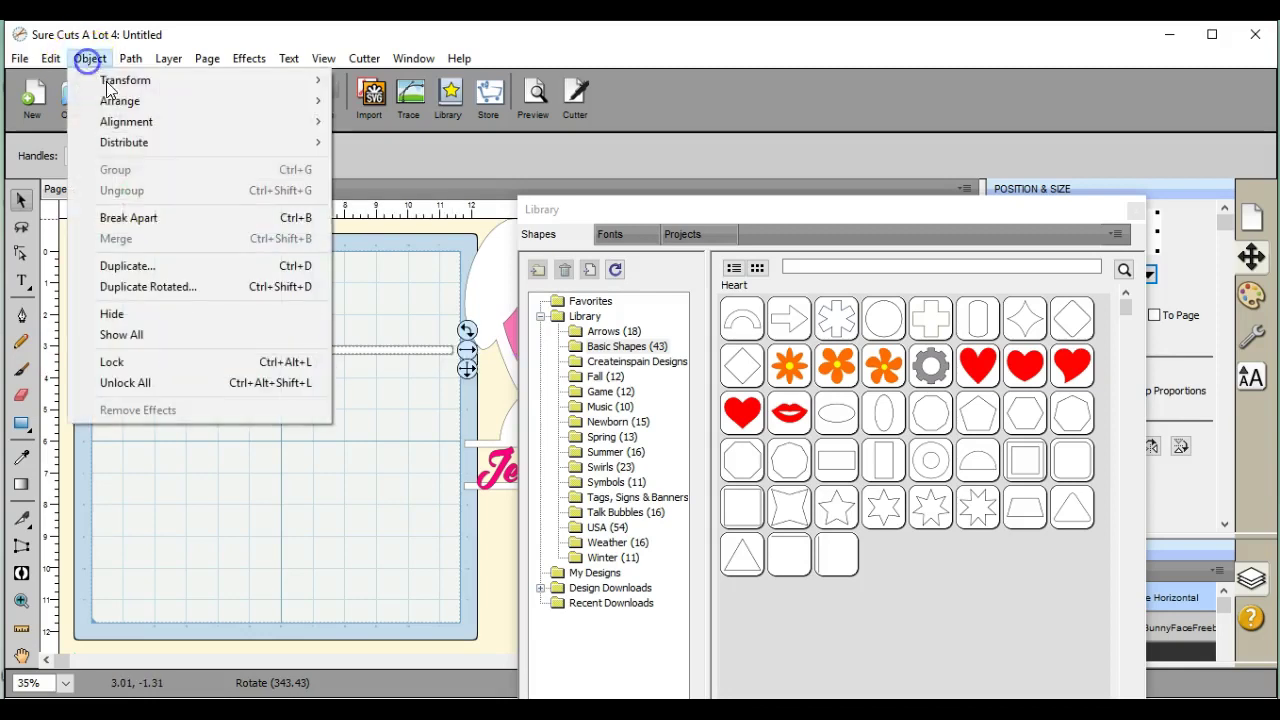
pyautogui.click(160, 264)
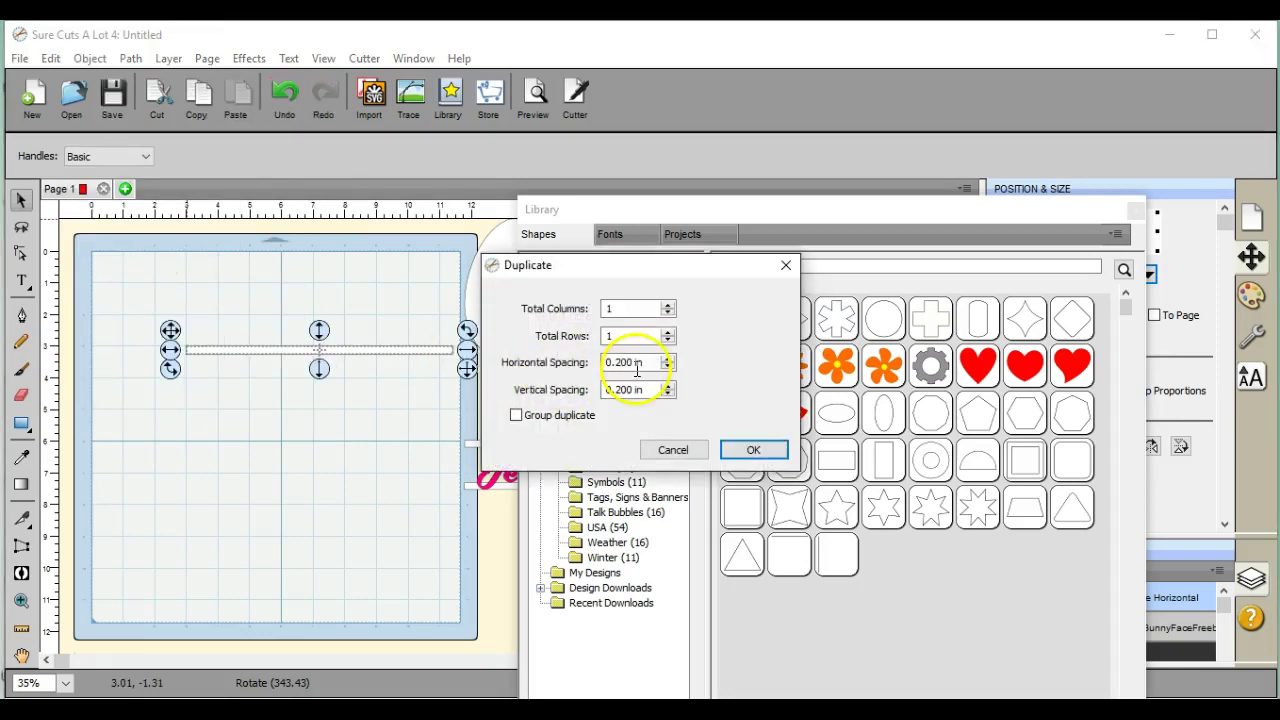
pyautogui.click(669, 332)
pyautogui.click(757, 457)
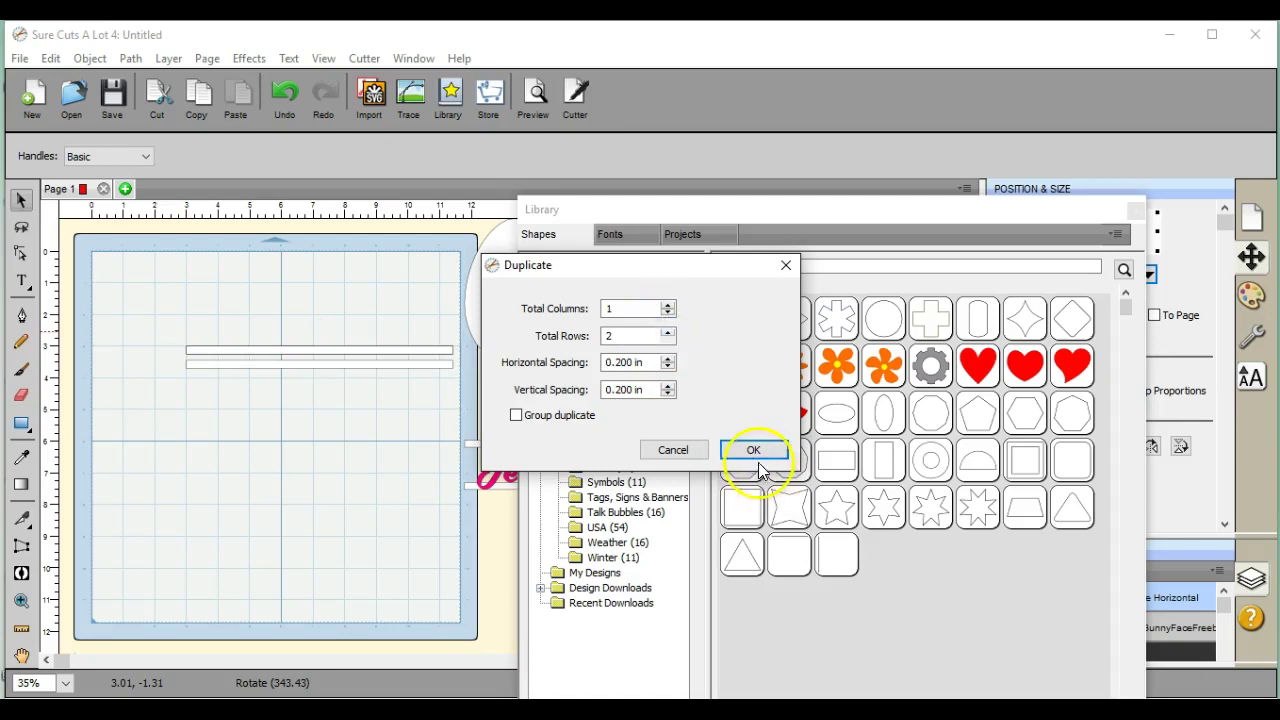
pyautogui.click(351, 391)
# - Move one bar to the mat's lower edge and place the other parallel above it, leaving a gap for a name
pyautogui.click(314, 360)
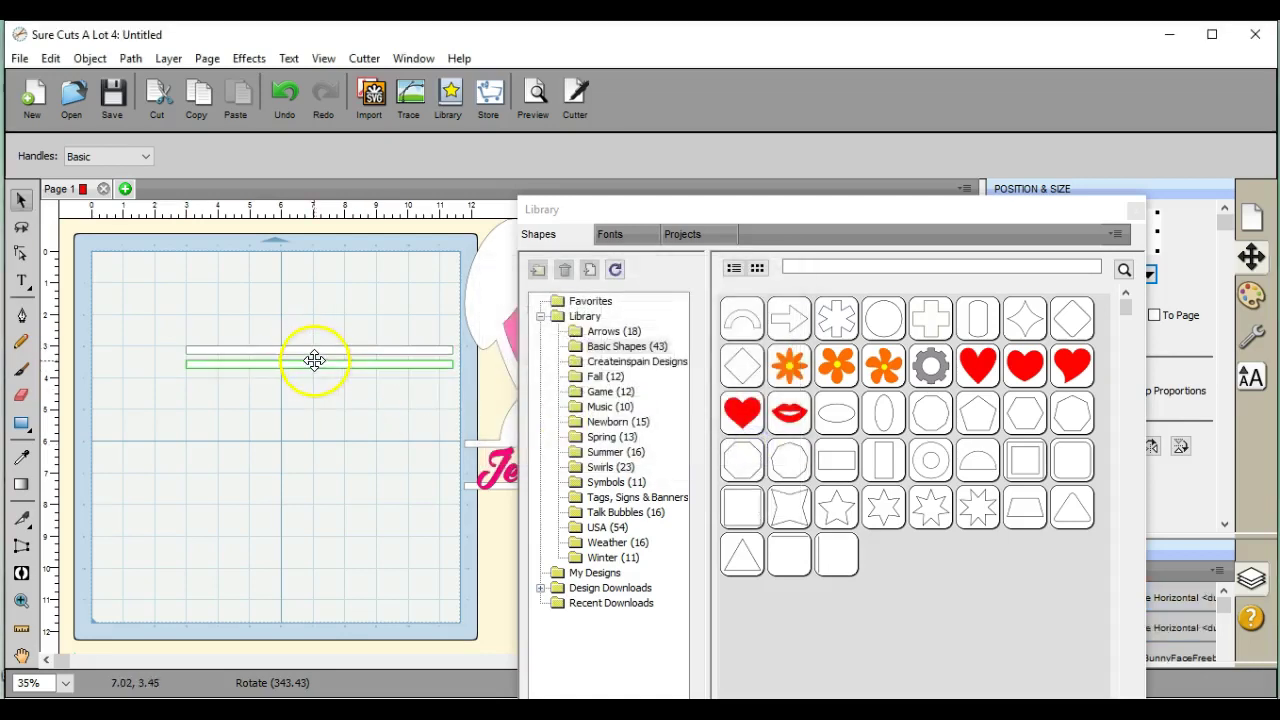
pyautogui.moveTo(314, 365); pyautogui.dragTo(257, 636)
pyautogui.click(329, 394)
pyautogui.click(327, 349)
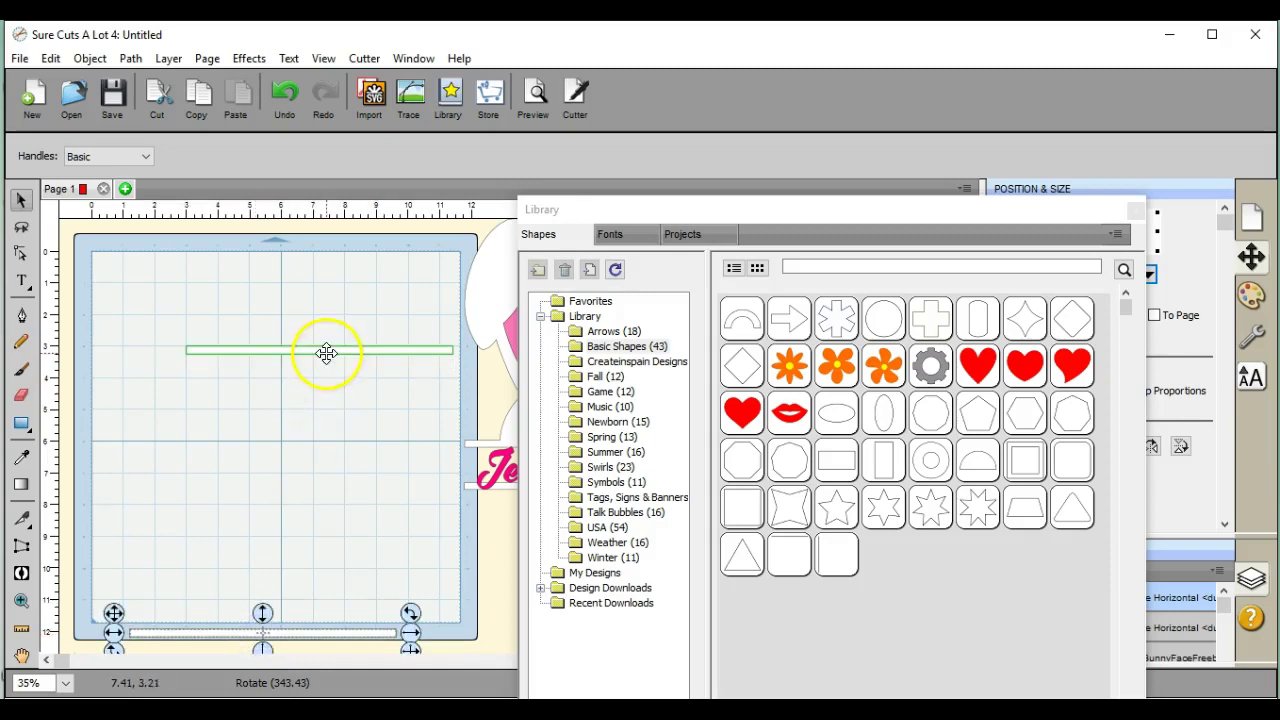
pyautogui.moveTo(327, 349); pyautogui.dragTo(272, 590)
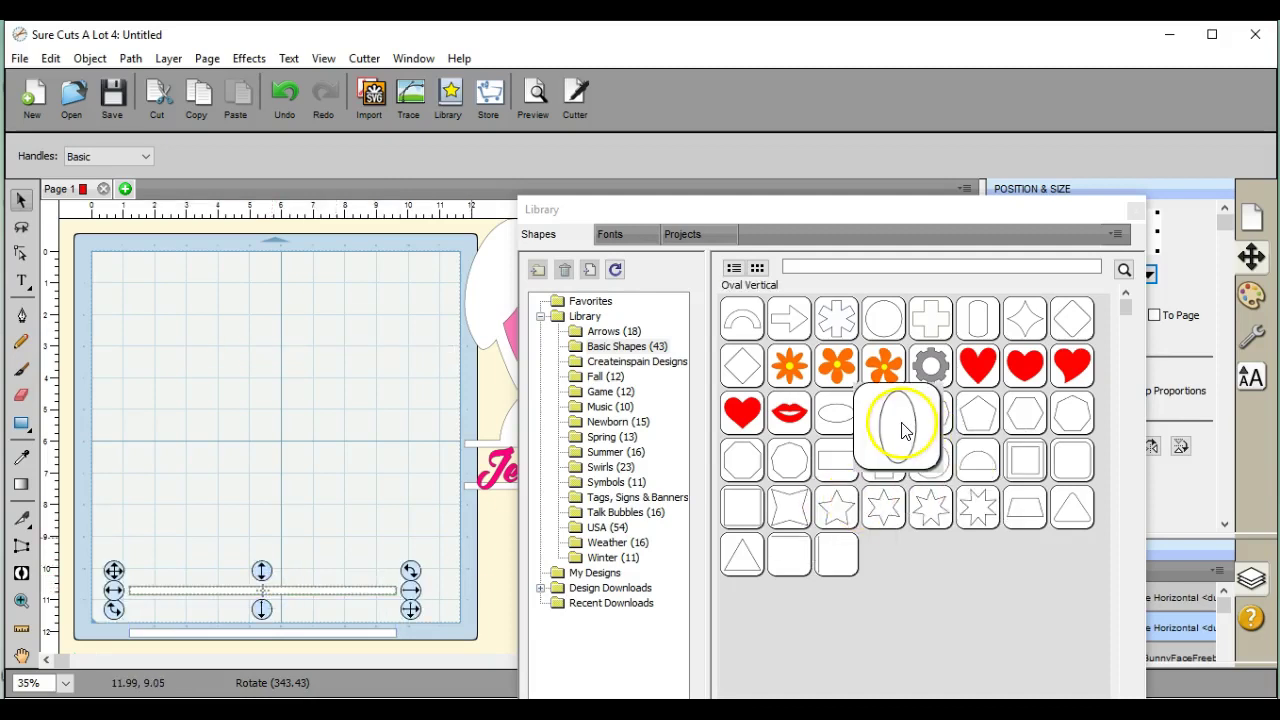
# - Add a half circle from Basic Shapes, enlarge it to about 7.5 in wide and rest it on the upper bar
pyautogui.doubleClick(960, 460)
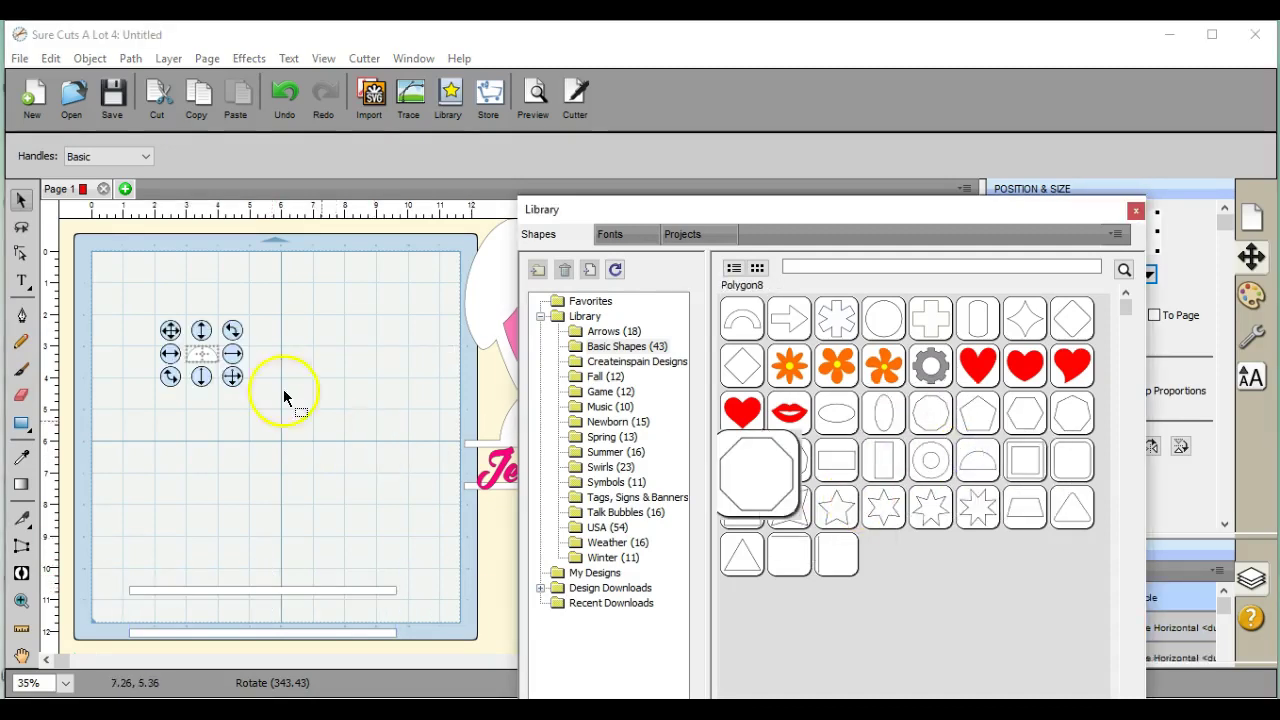
pyautogui.moveTo(232, 376); pyautogui.dragTo(444, 466)
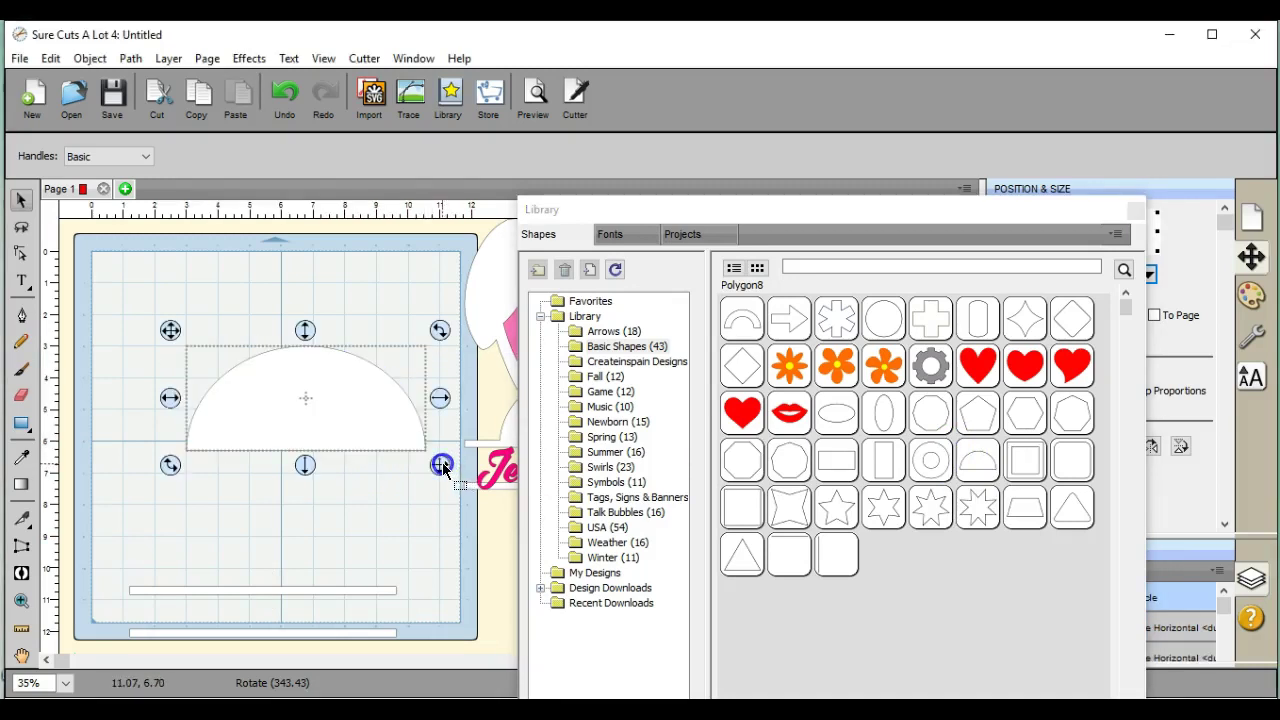
pyautogui.moveTo(305, 357); pyautogui.dragTo(264, 492)
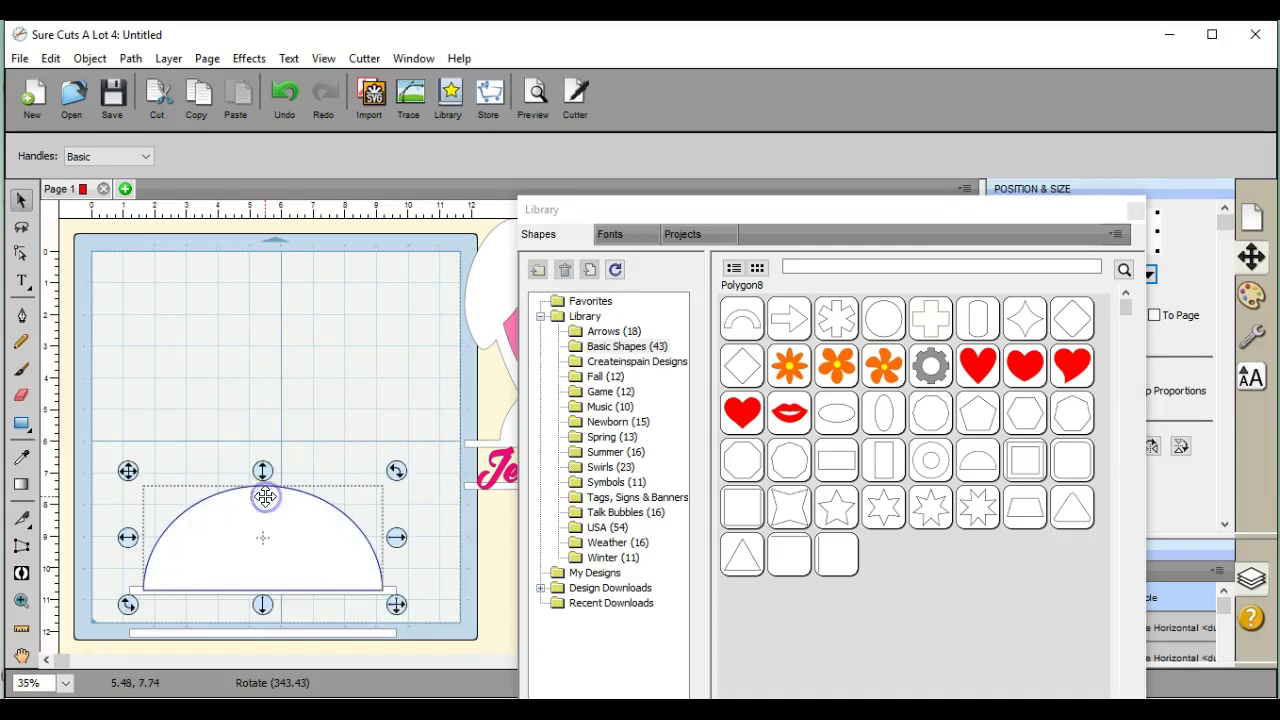
# - Lengthen the upper bar to about 9.8 in so it extends past both sides of the half circle
pyautogui.click(130, 592)
pyautogui.moveTo(125, 597); pyautogui.dragTo(97, 592)
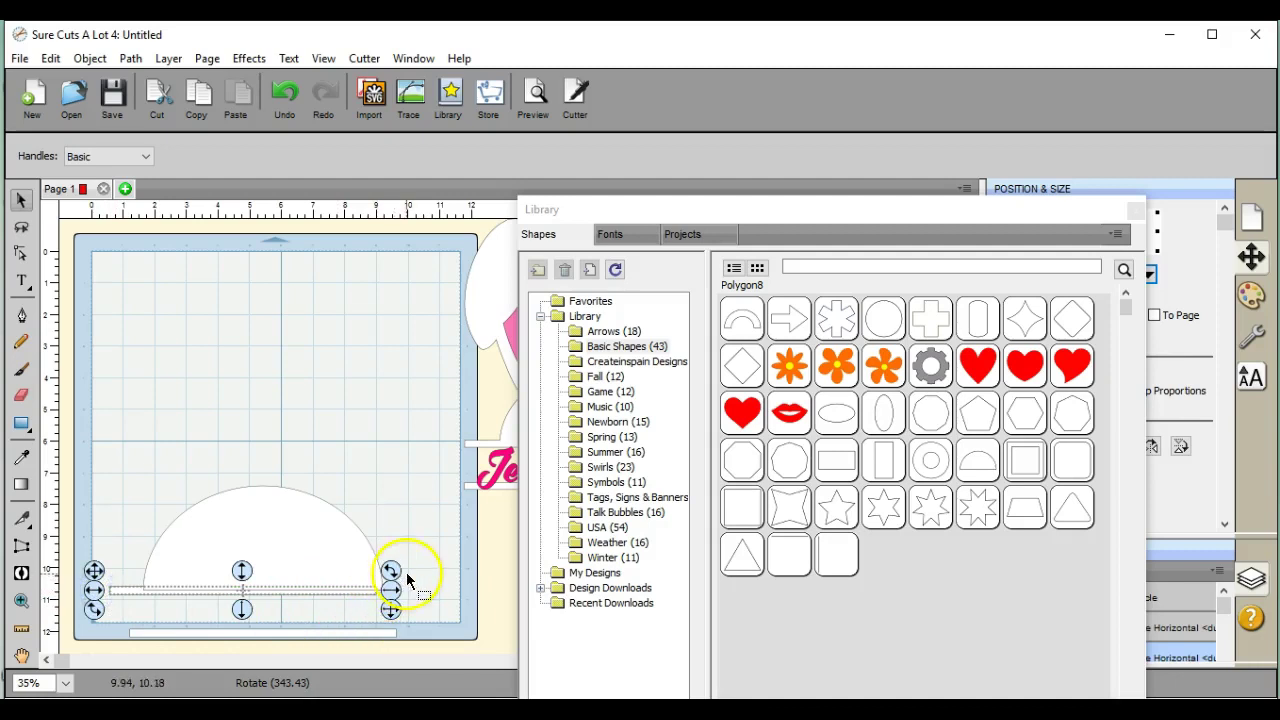
pyautogui.moveTo(396, 592); pyautogui.dragTo(440, 586)
# - Center the half circle and the upper bar horizontally on each other and unite them with Union
pyautogui.moveTo(85, 424); pyautogui.dragTo(441, 605)
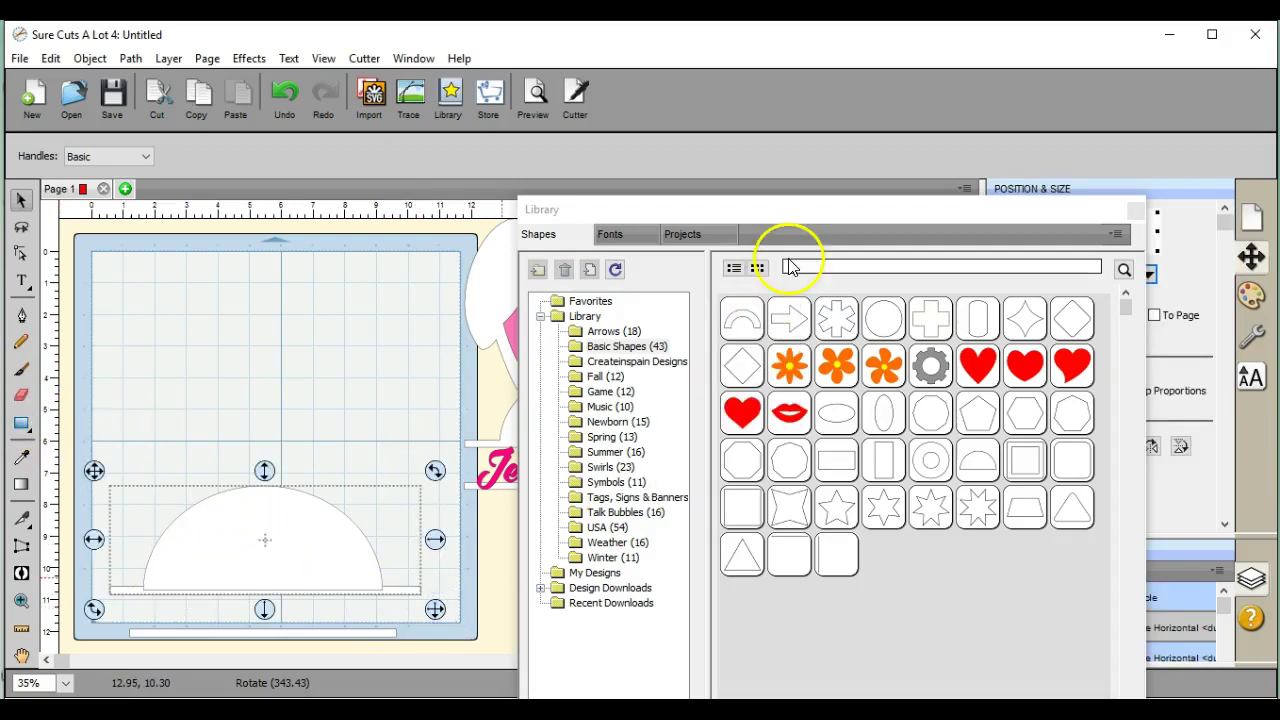
pyautogui.moveTo(795, 220); pyautogui.dragTo(918, 533)
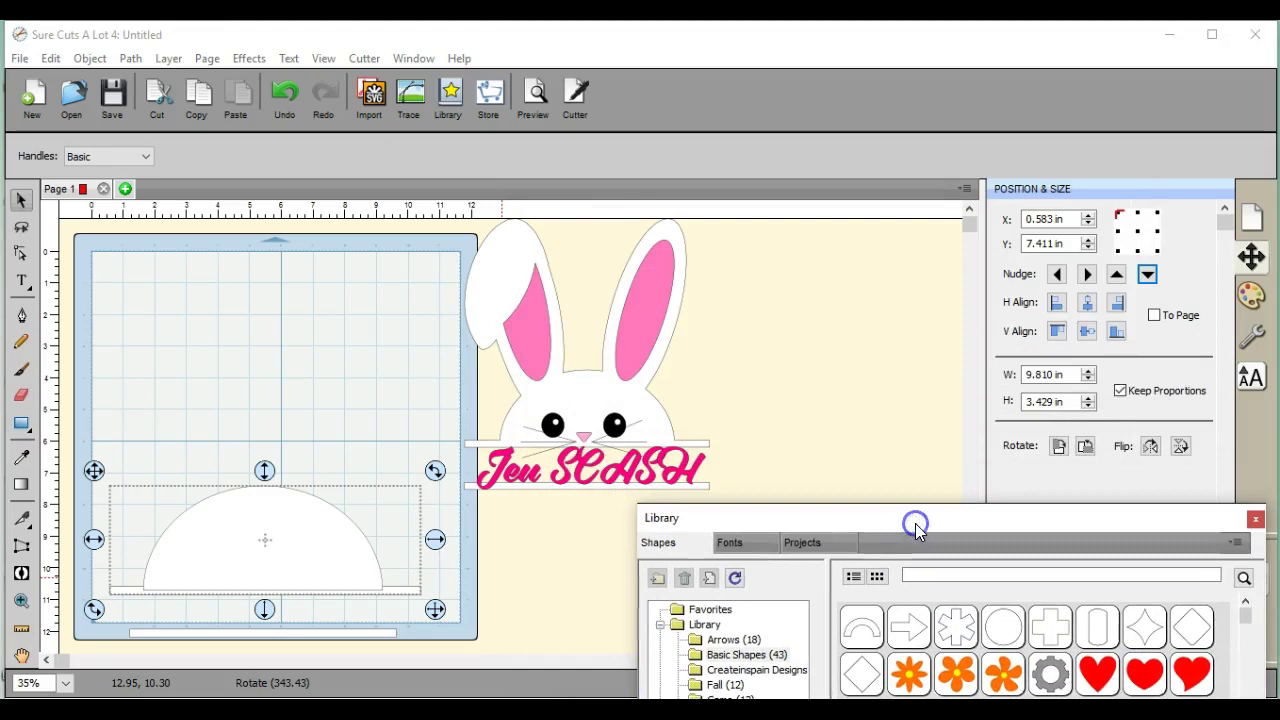
pyautogui.click(1089, 300)
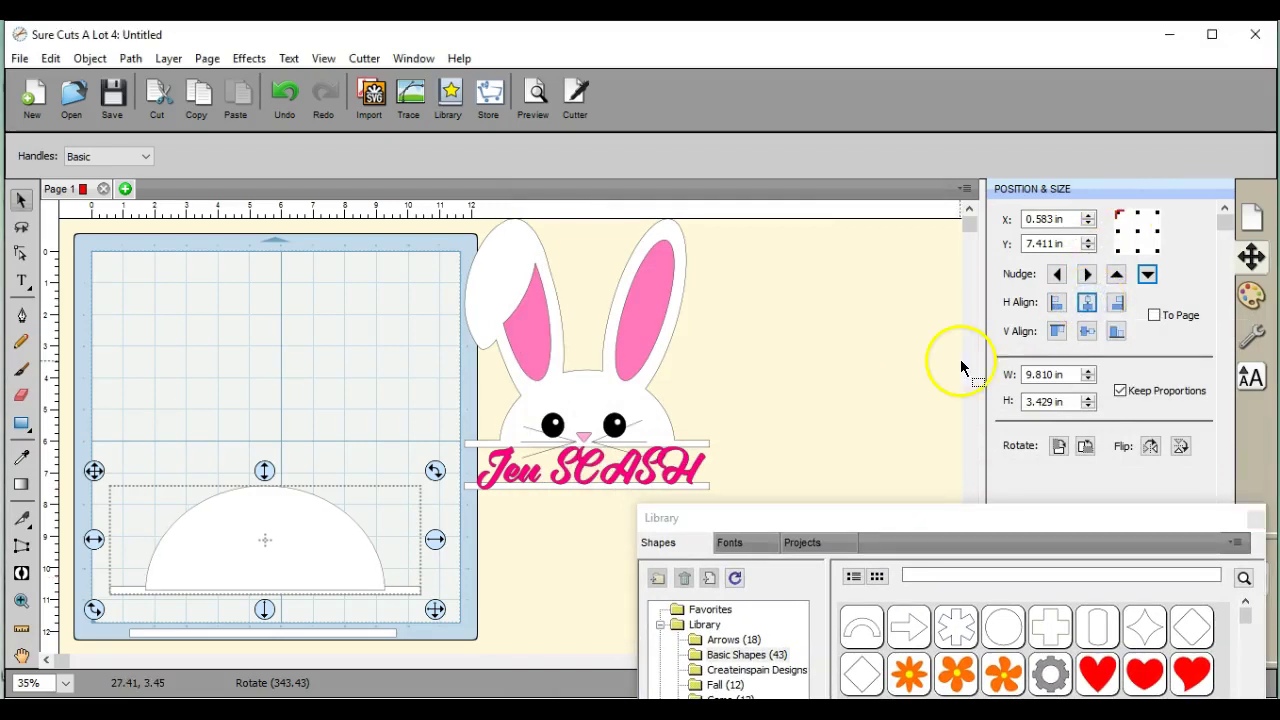
pyautogui.click(131, 58)
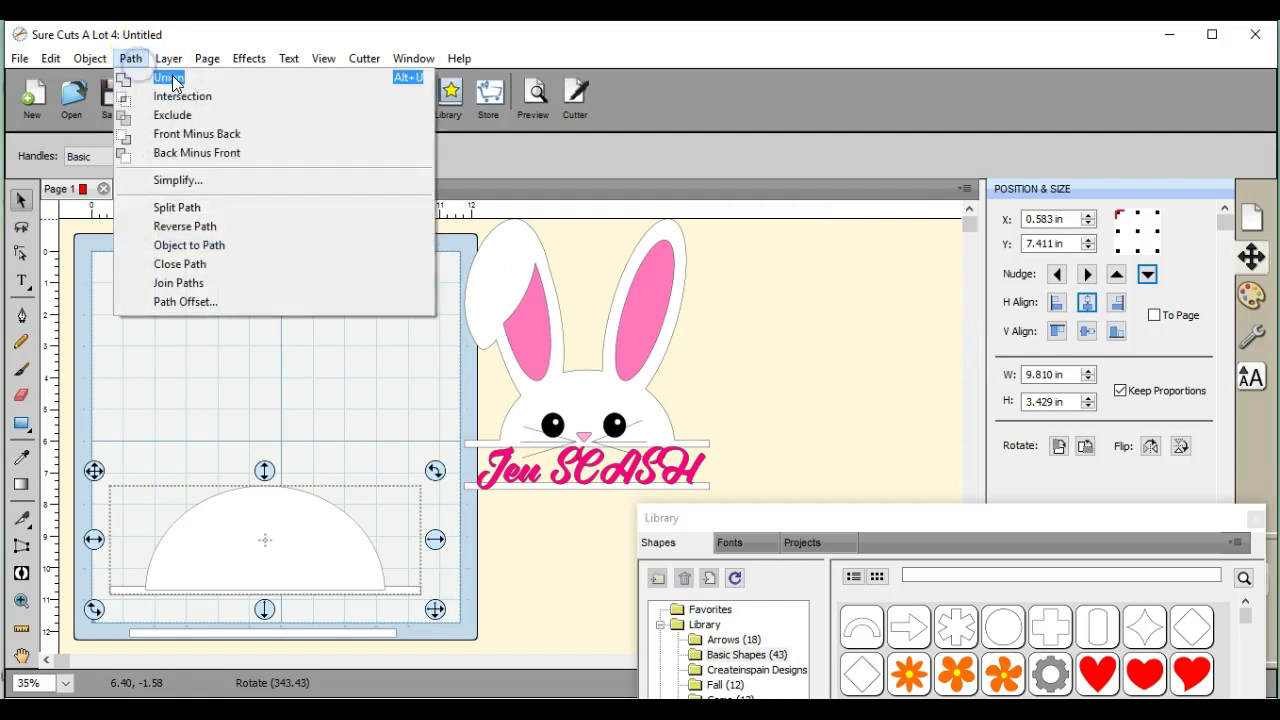
pyautogui.click(170, 77)
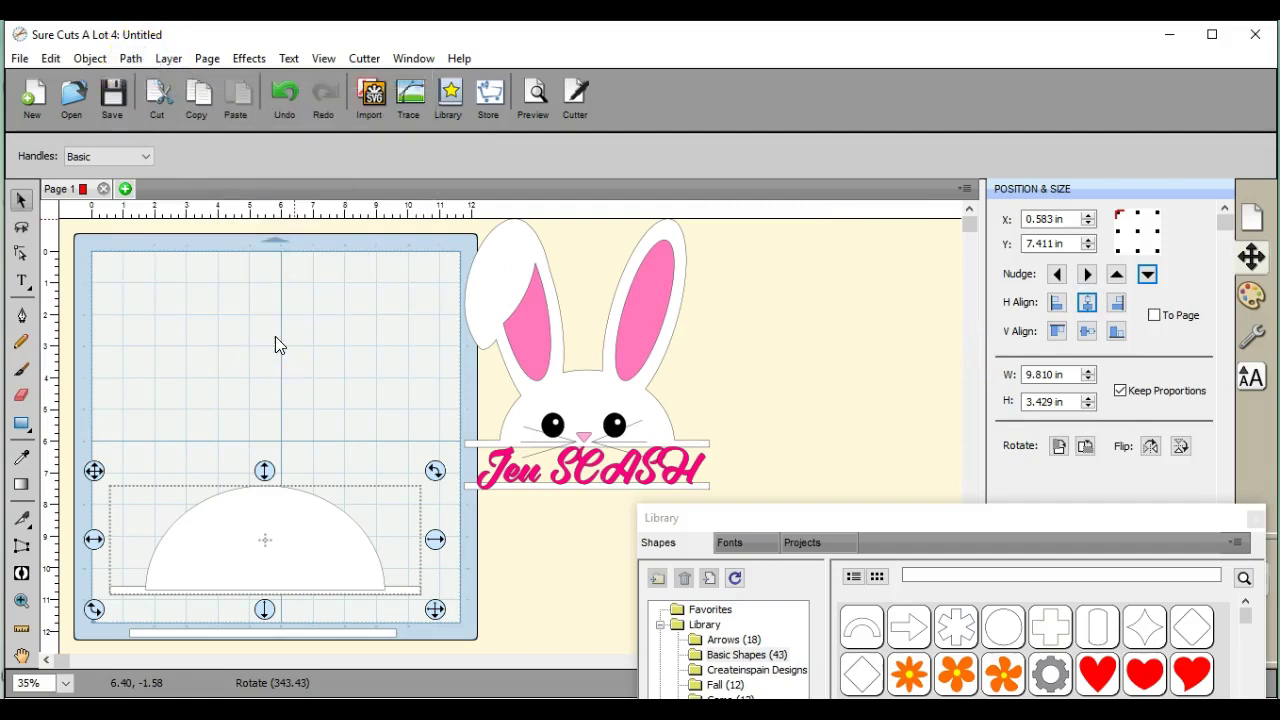
pyautogui.click(314, 554)
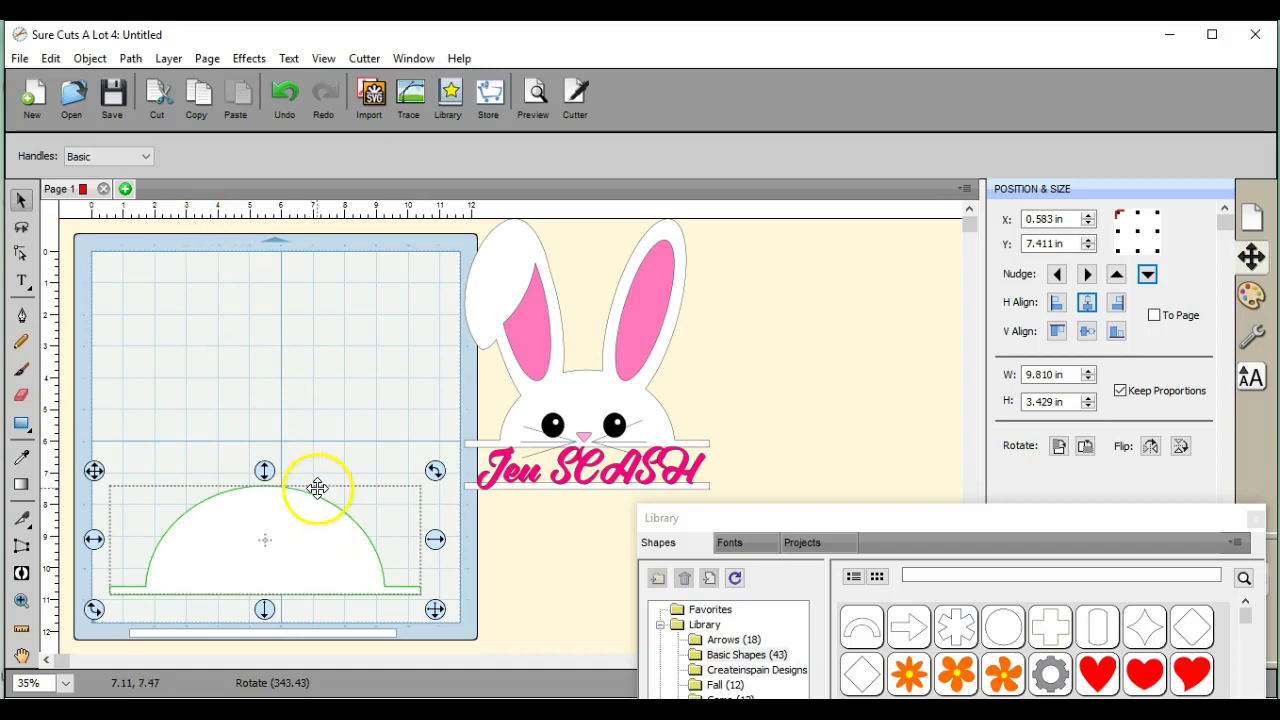
# - Add a vertical oval from Basic Shapes, enlarged to about 2.2 by 7.8 in, above the head's left side
pyautogui.moveTo(810, 517); pyautogui.dragTo(752, 230)
pyautogui.doubleClick(945, 435)
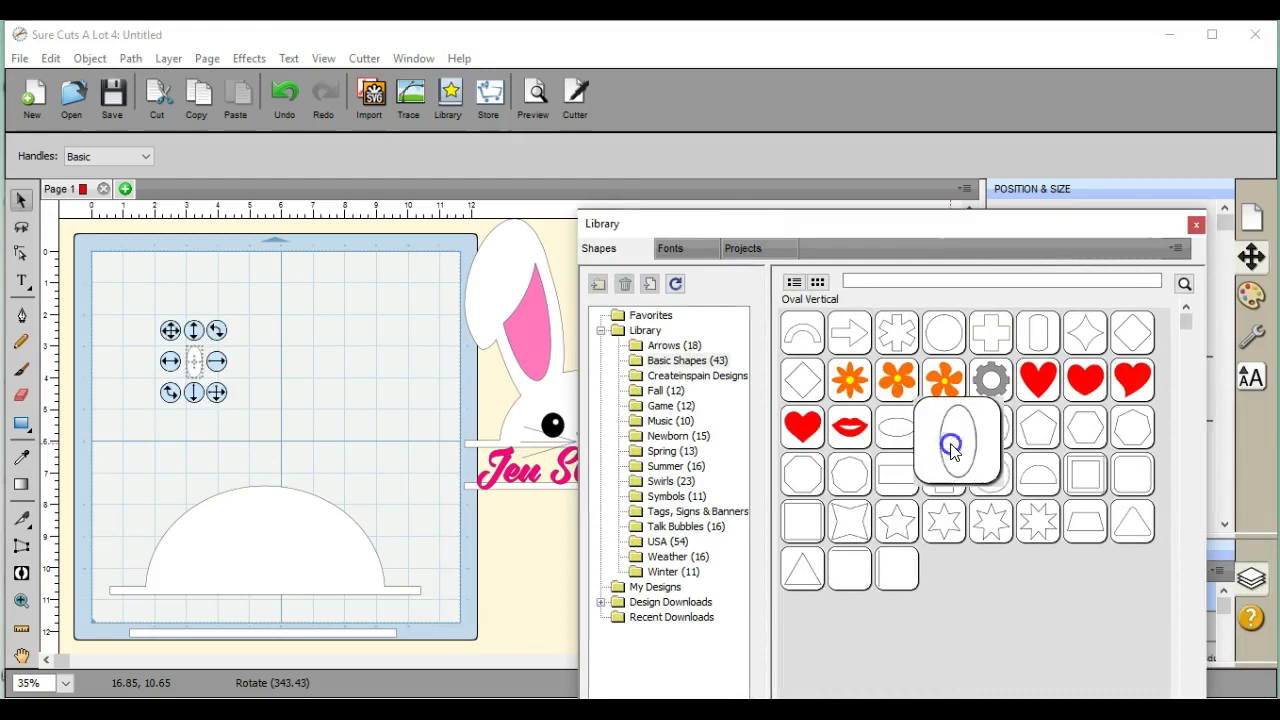
pyautogui.moveTo(217, 393); pyautogui.dragTo(160, 315)
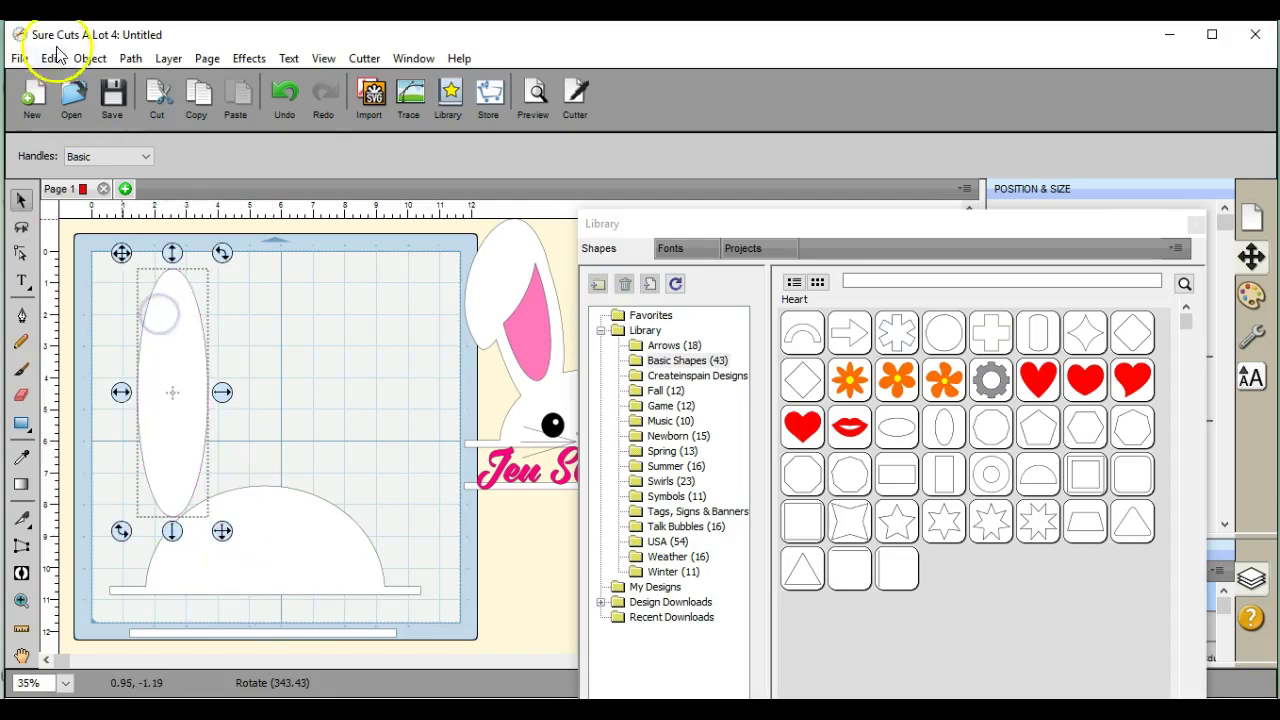
# - Duplicate the oval into 2 columns and 1 row and move the copy to the head's right side
pyautogui.click(88, 58)
pyautogui.click(166, 264)
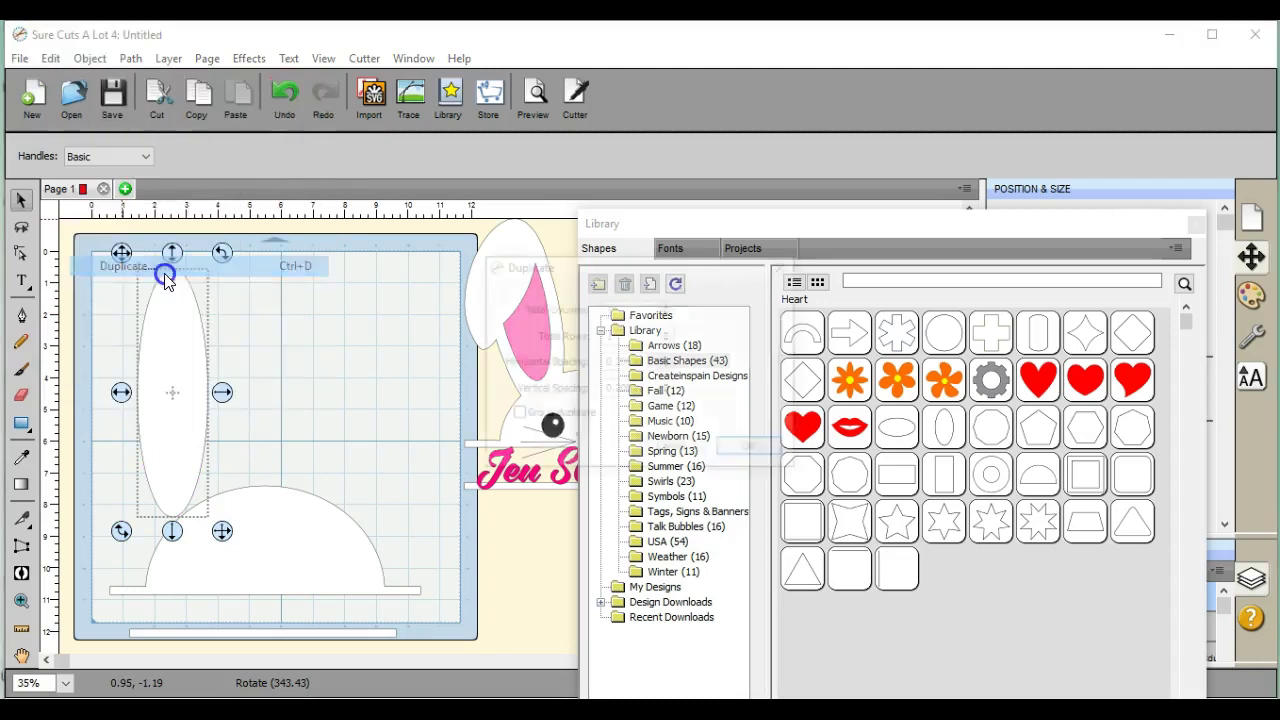
pyautogui.click(668, 304)
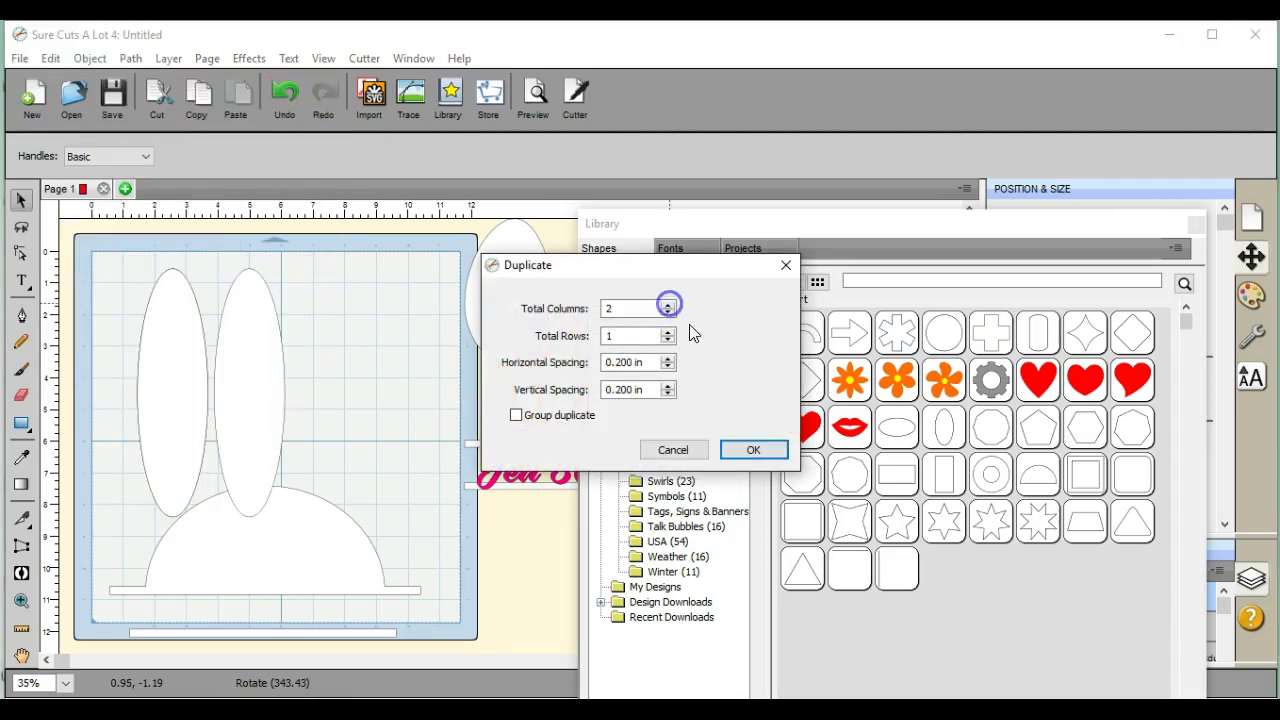
pyautogui.click(753, 452)
pyautogui.moveTo(223, 394); pyautogui.dragTo(406, 412)
pyautogui.click(175, 388)
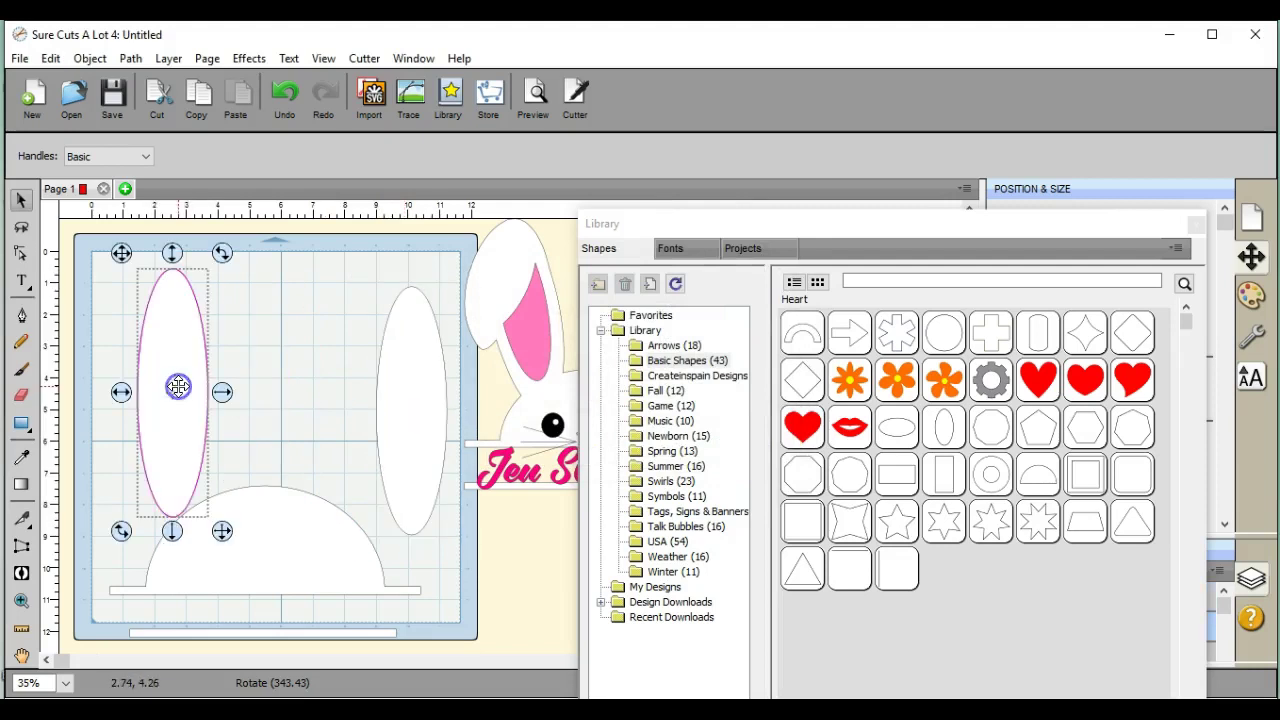
pyautogui.moveTo(222, 253); pyautogui.dragTo(195, 241)
pyautogui.moveTo(170, 329); pyautogui.dragTo(180, 346)
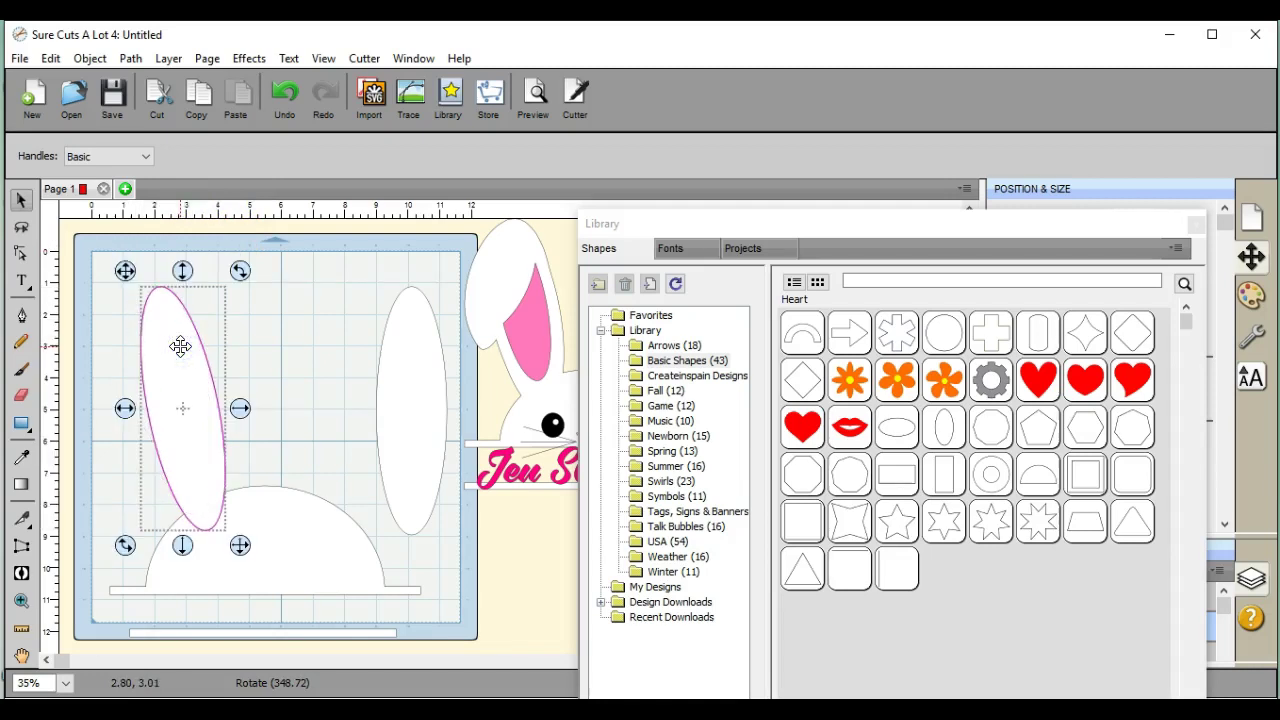
pyautogui.click(284, 98)
pyautogui.click(284, 100)
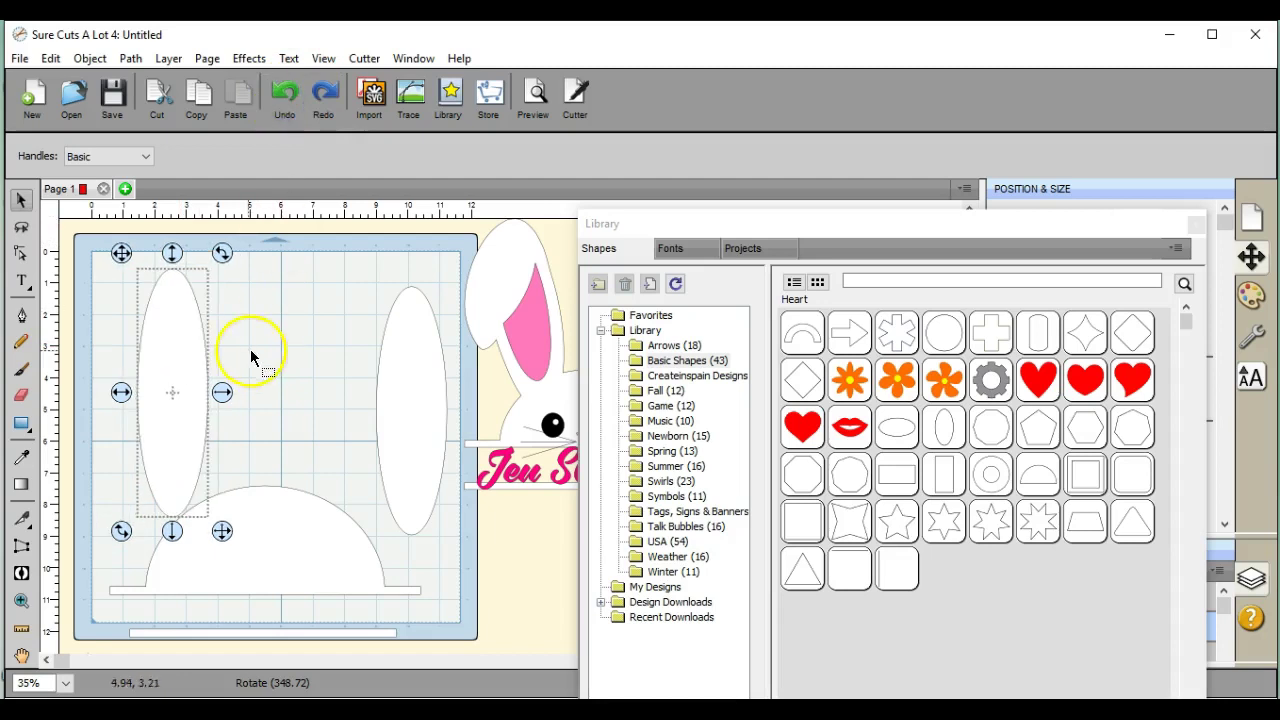
# - Widen the left oval to about 2.7 in and set it on the head as an ear tilted outward about 9 degrees
pyautogui.click(217, 400)
pyautogui.moveTo(217, 398); pyautogui.dragTo(232, 403)
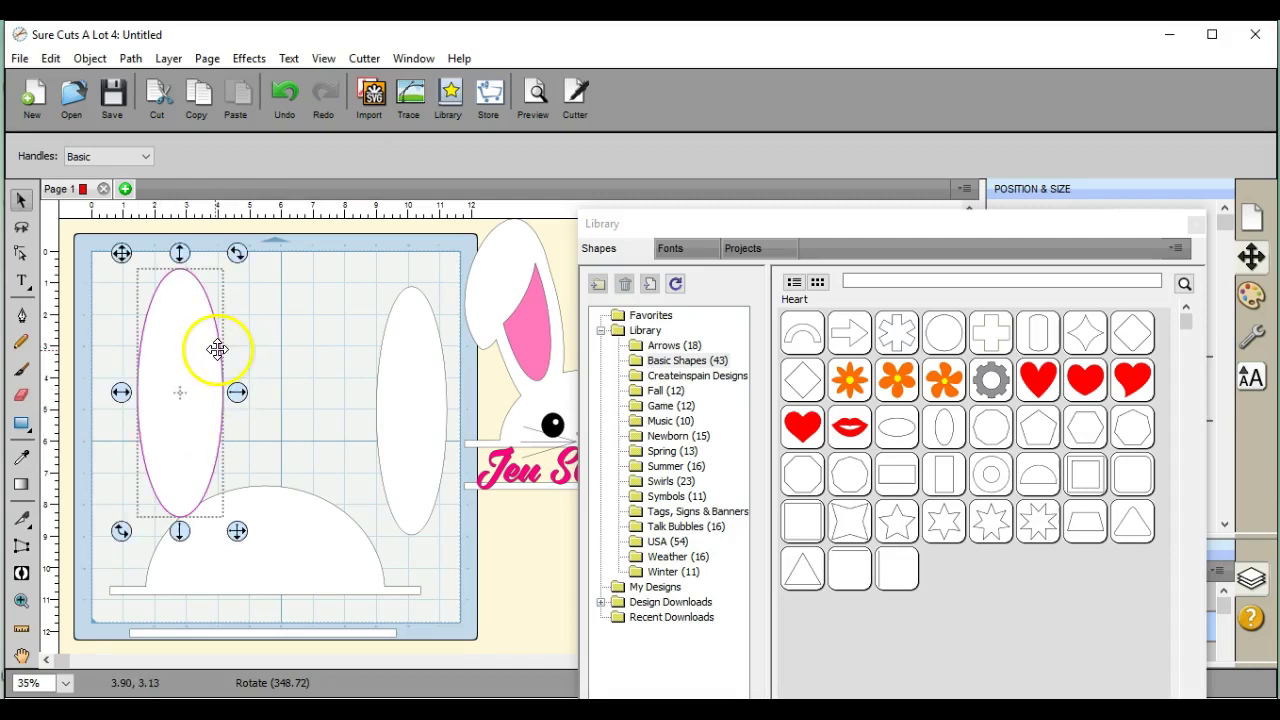
pyautogui.moveTo(237, 252); pyautogui.dragTo(216, 251)
pyautogui.moveTo(169, 363); pyautogui.dragTo(182, 390)
# - Widen the right oval to about 2.7 in and set it on the head as the matching ear, tilted outward about 11 degrees
pyautogui.moveTo(416, 372); pyautogui.dragTo(338, 358)
pyautogui.moveTo(387, 412); pyautogui.dragTo(398, 405)
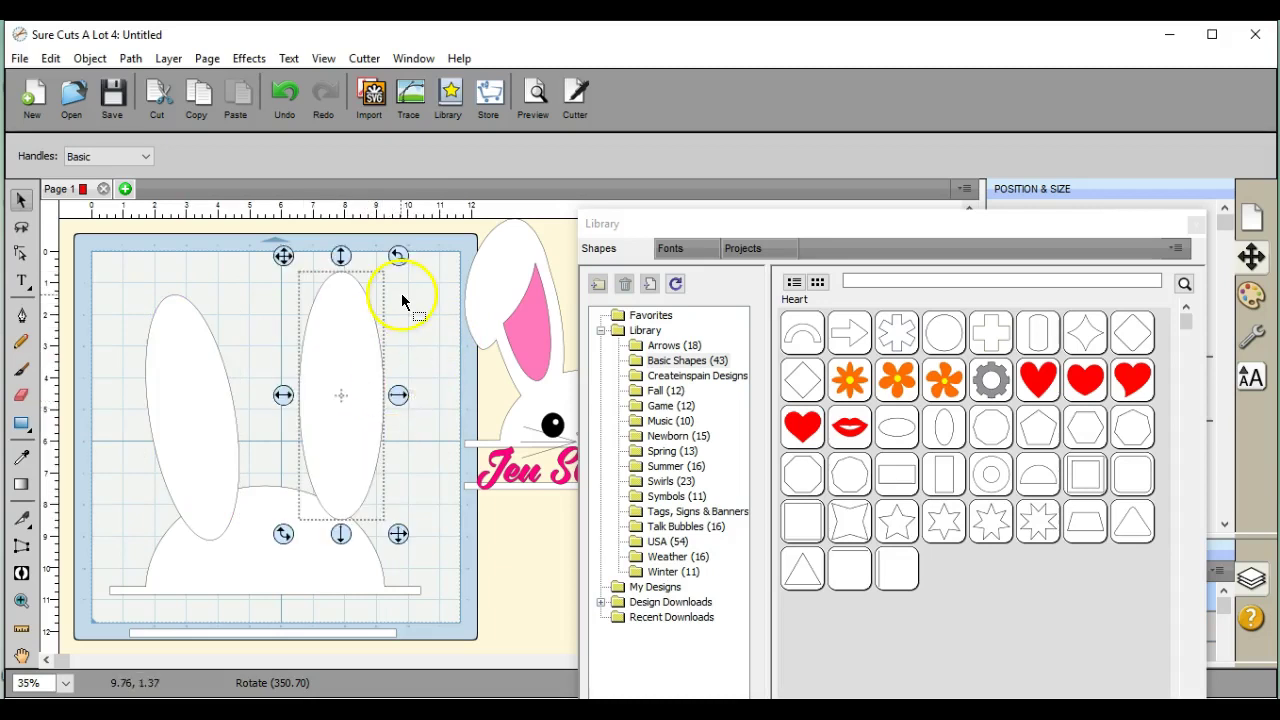
pyautogui.moveTo(401, 293)
pyautogui.mouseDown()
pyautogui.moveTo(401, 262)
pyautogui.moveTo(417, 285)
pyautogui.mouseUp()
pyautogui.moveTo(365, 328)
pyautogui.mouseDown()
pyautogui.moveTo(351, 367)
pyautogui.moveTo(348, 344)
pyautogui.moveTo(368, 347)
pyautogui.mouseUp()
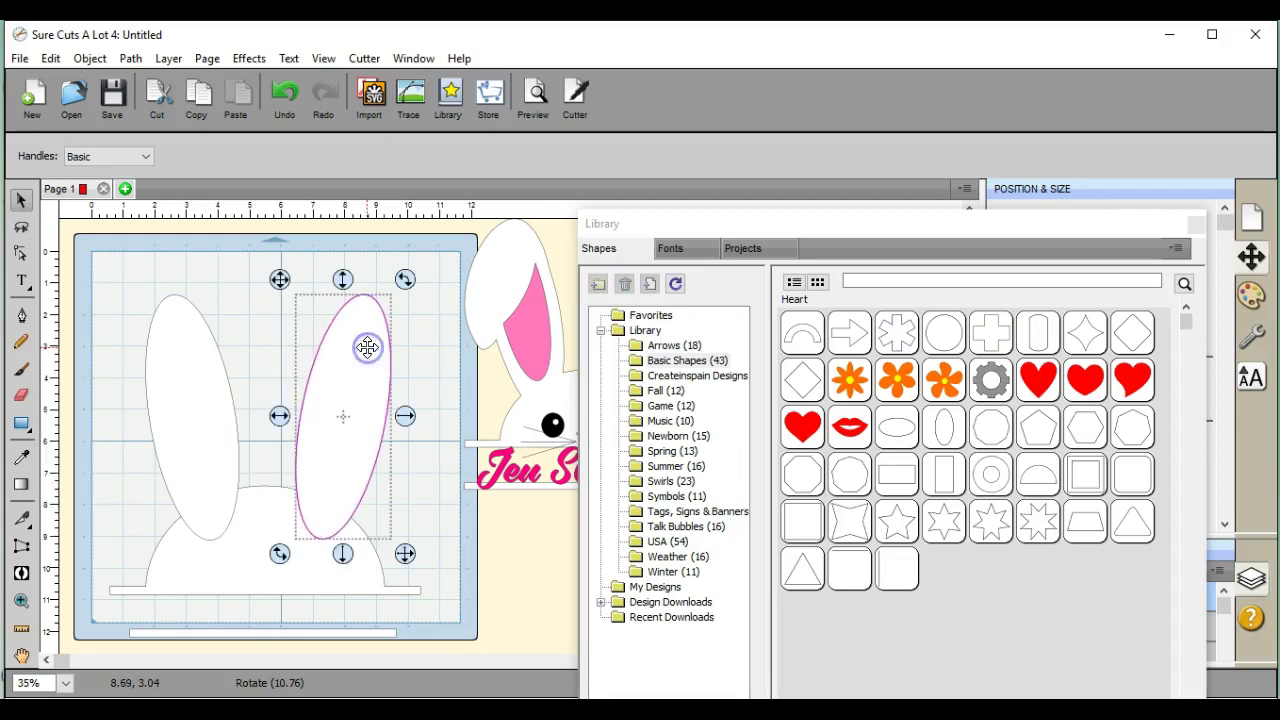
pyautogui.click(123, 266)
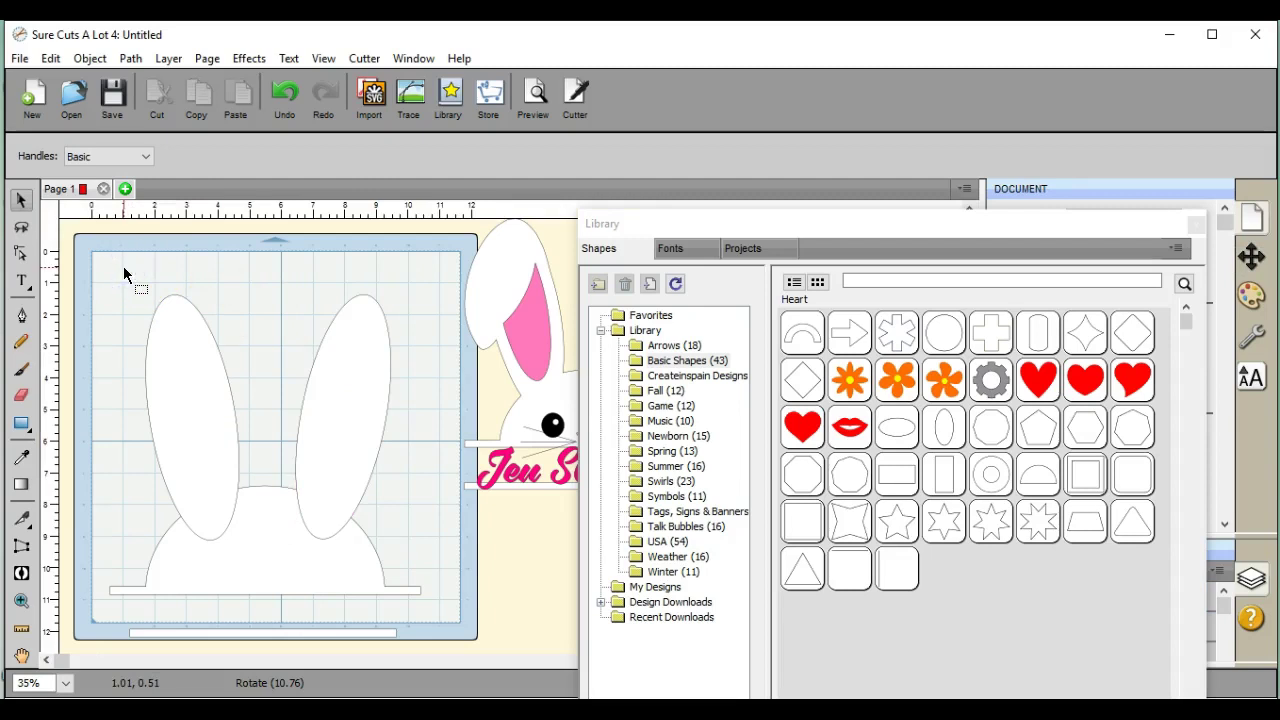
# - Unite the head, both ears and the attached base bar into one outline with Union
pyautogui.moveTo(95, 257); pyautogui.dragTo(439, 604)
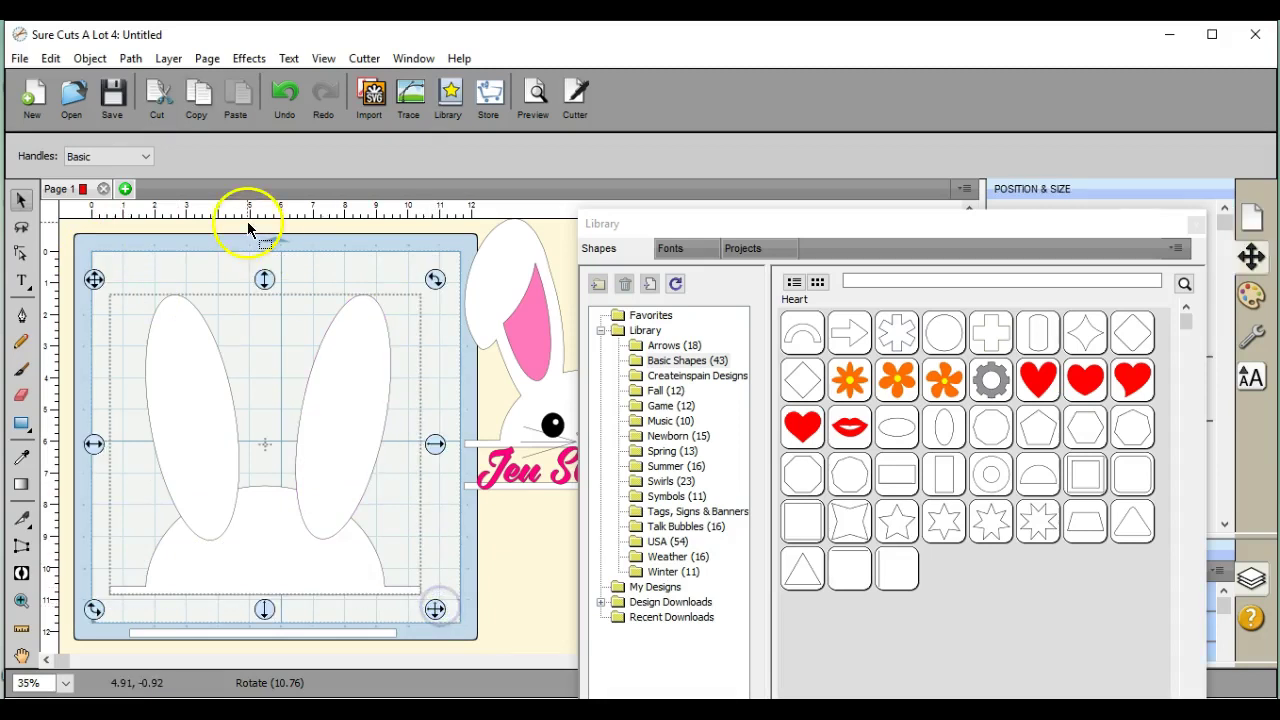
pyautogui.click(130, 58)
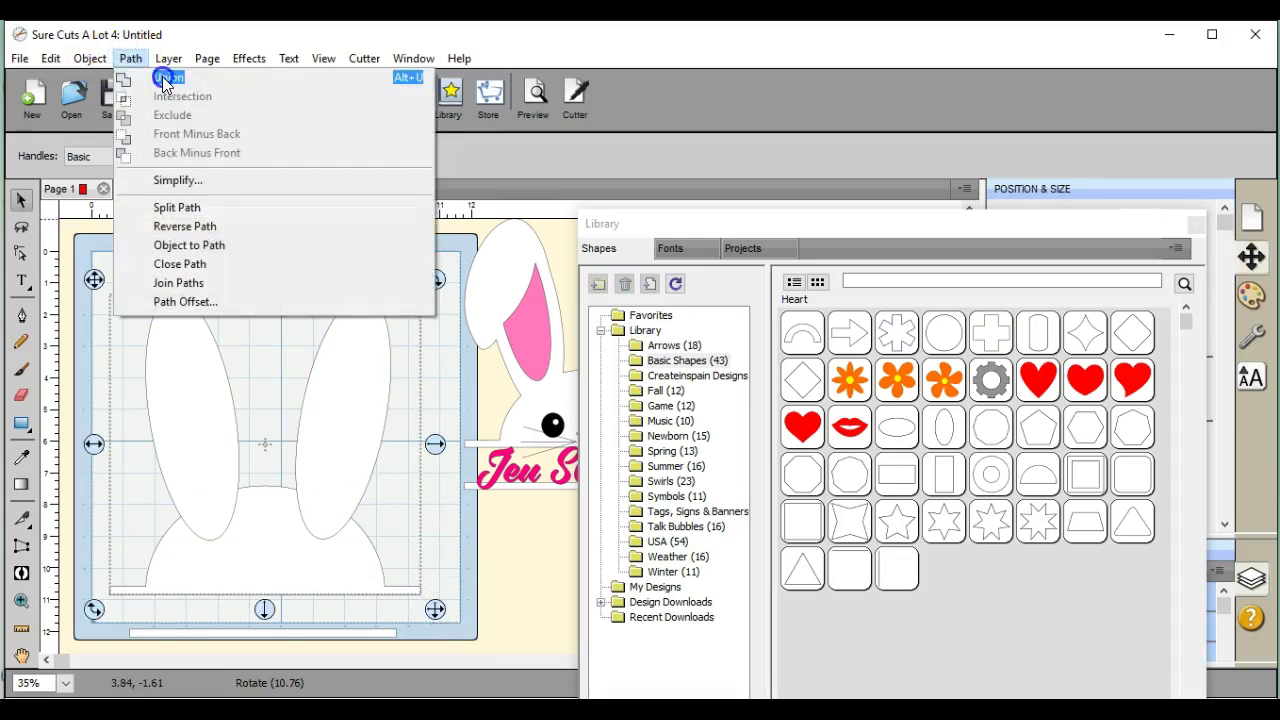
pyautogui.click(165, 77)
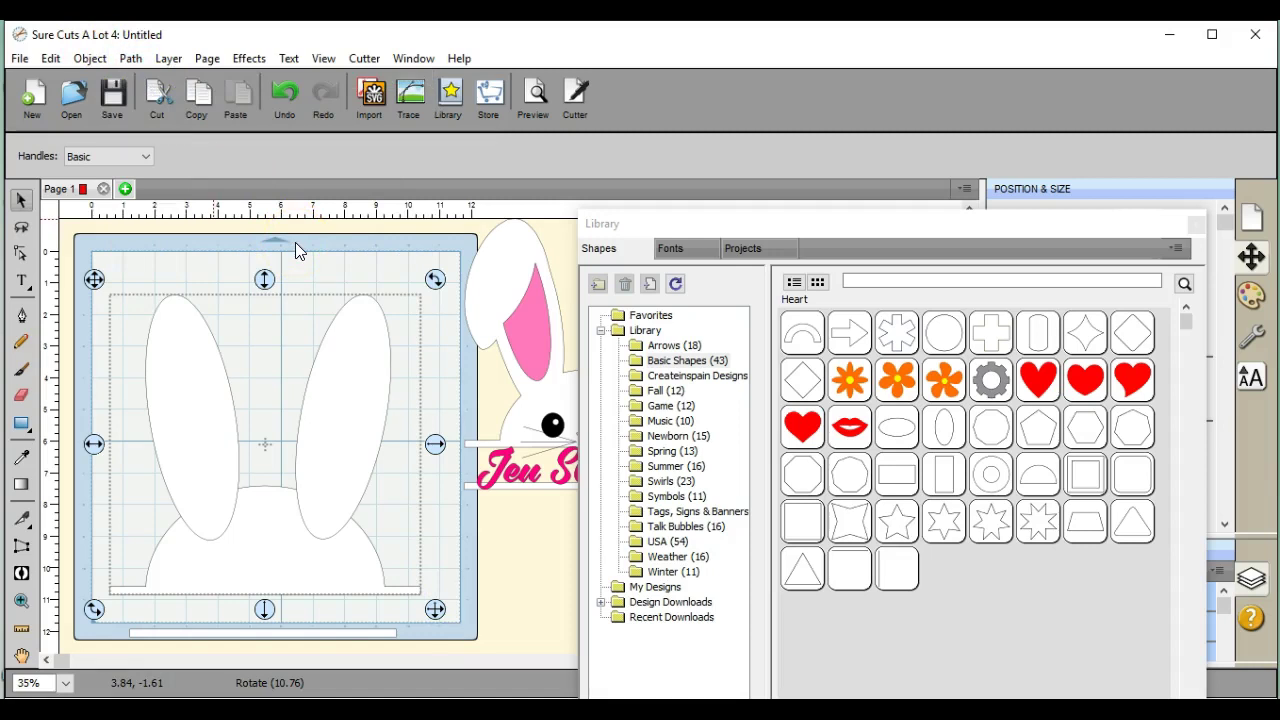
pyautogui.click(363, 359)
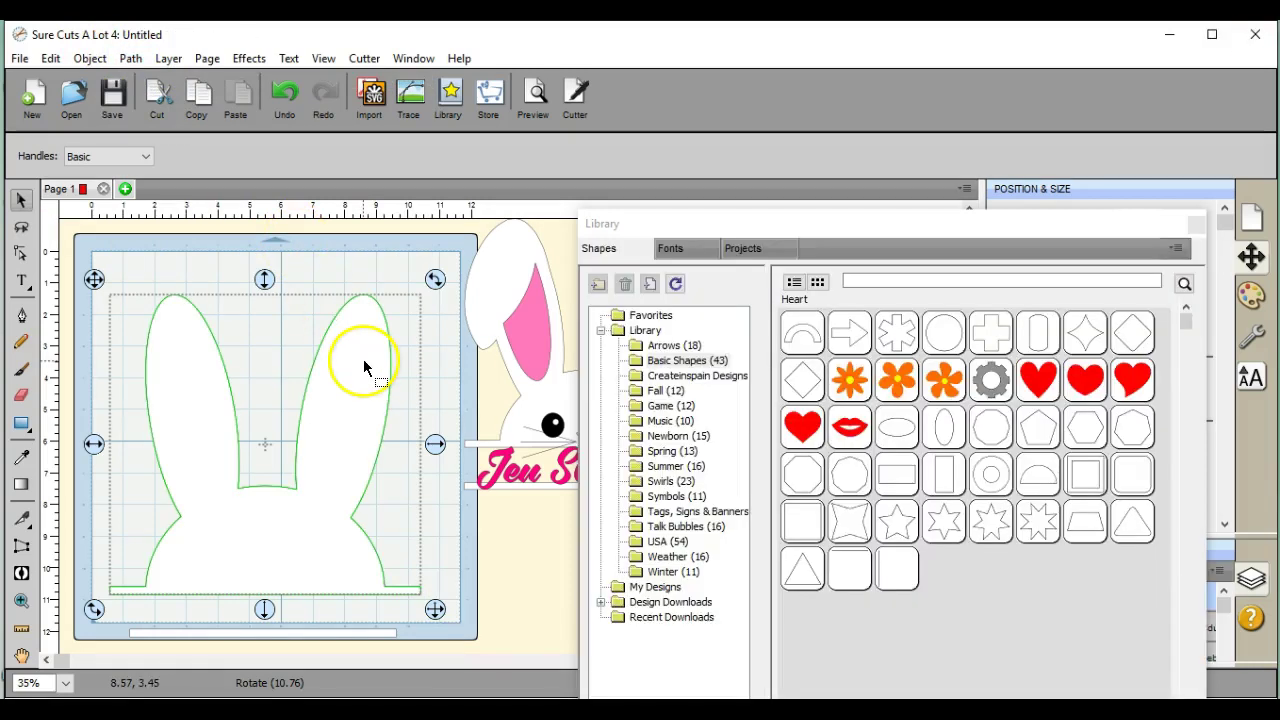
# - Add a vertical oval from Basic Shapes, enlarged to about 2 by 3.4 in, between the tops of the ears
pyautogui.click(951, 437)
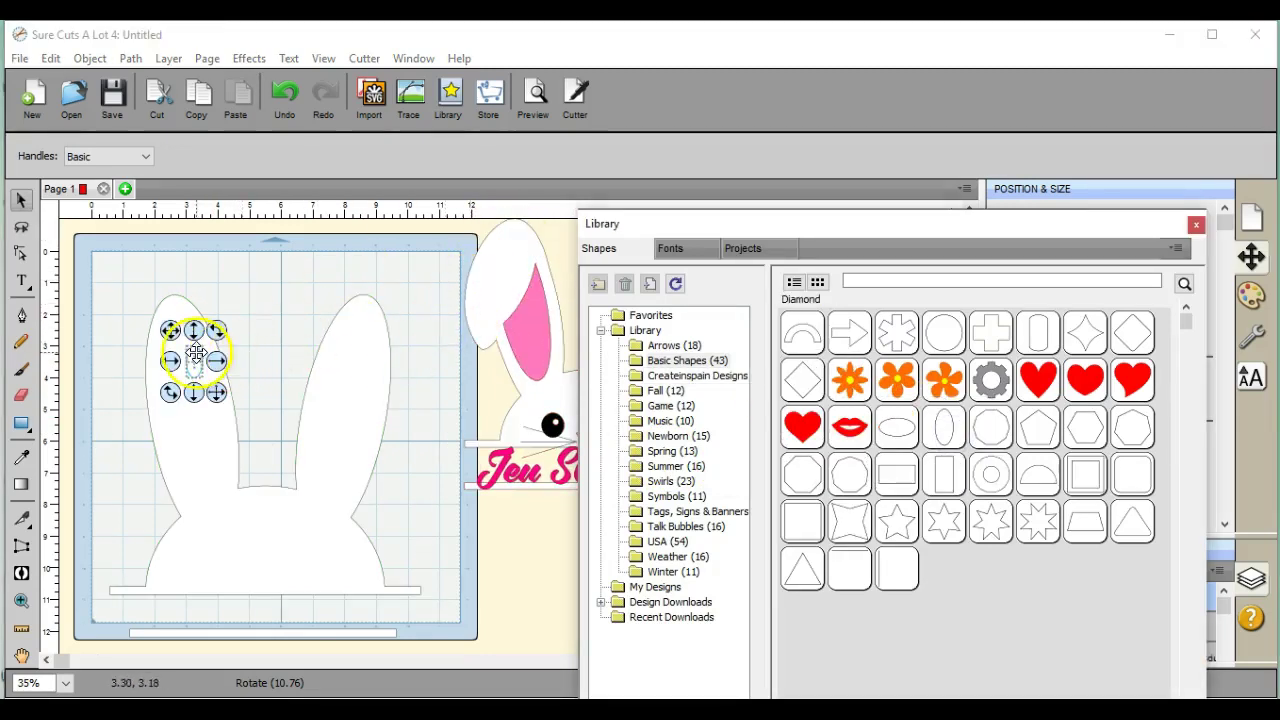
pyautogui.moveTo(172, 331); pyautogui.dragTo(203, 275)
pyautogui.click(274, 363)
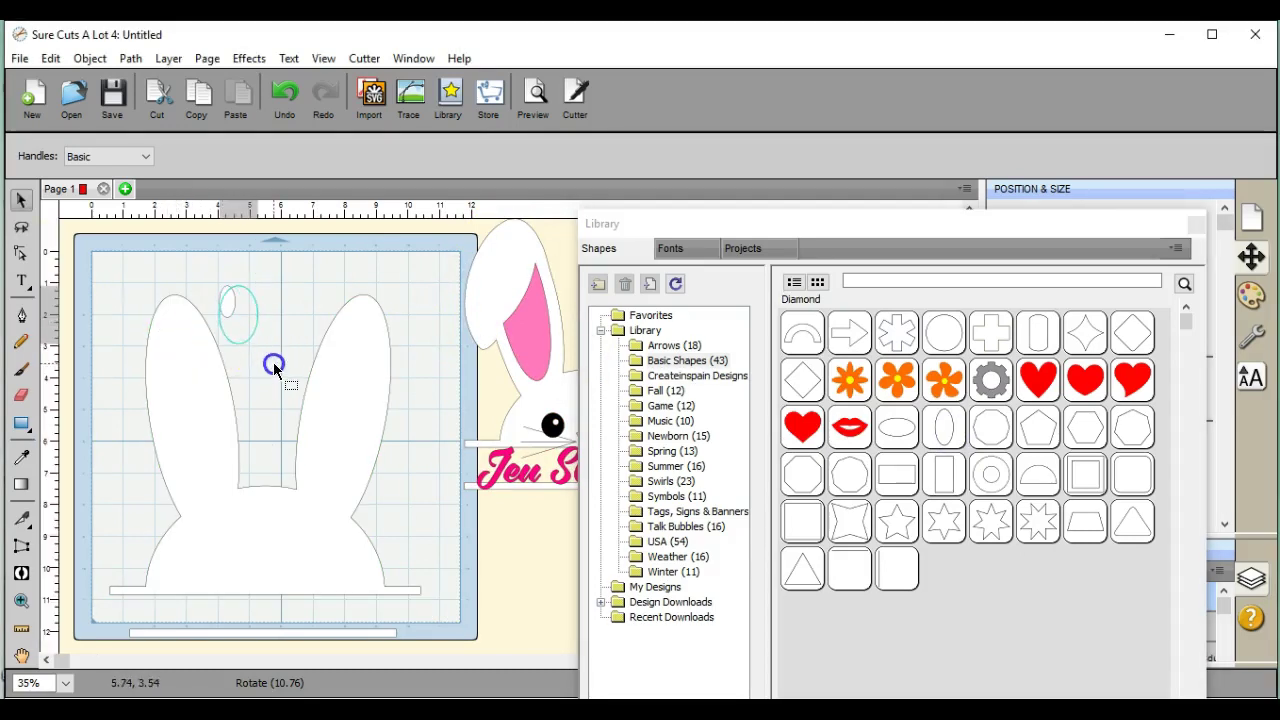
pyautogui.moveTo(273, 370); pyautogui.dragTo(298, 412)
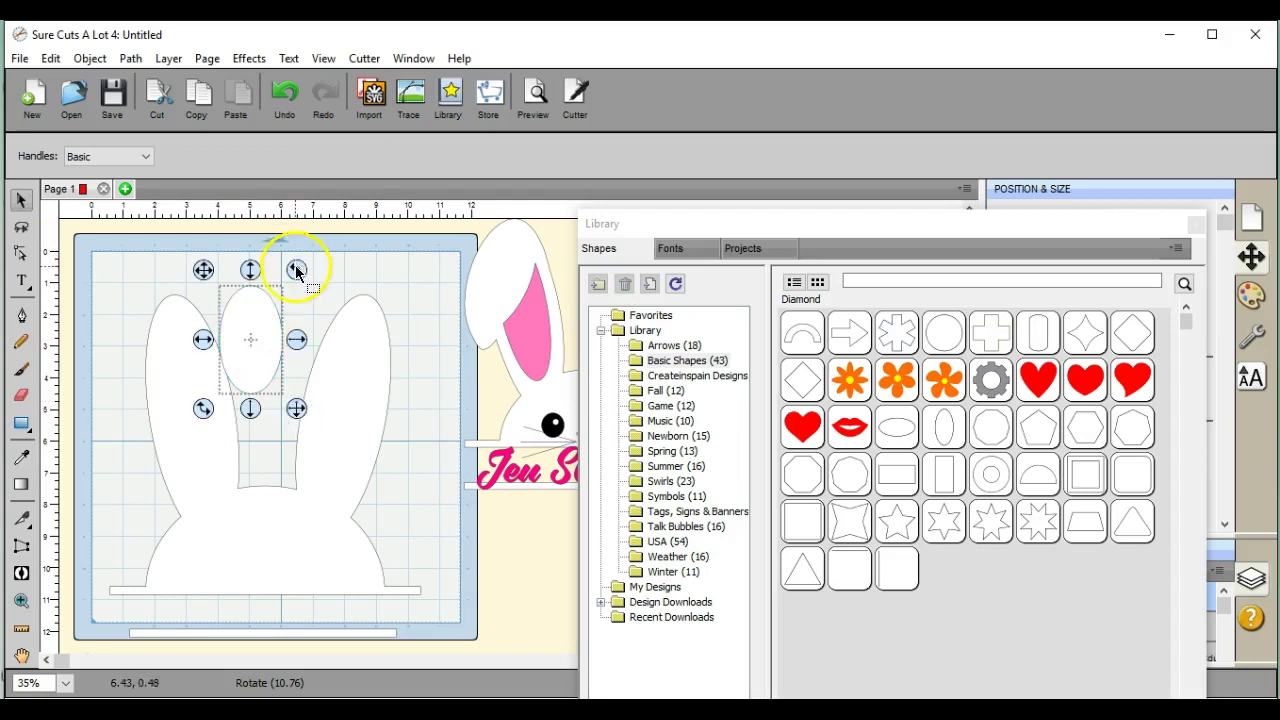
# - Try the oval on the left ear's tip tilted about 12 degrees, and bring it back nearly upright between the ears
pyautogui.moveTo(297, 270); pyautogui.dragTo(305, 280)
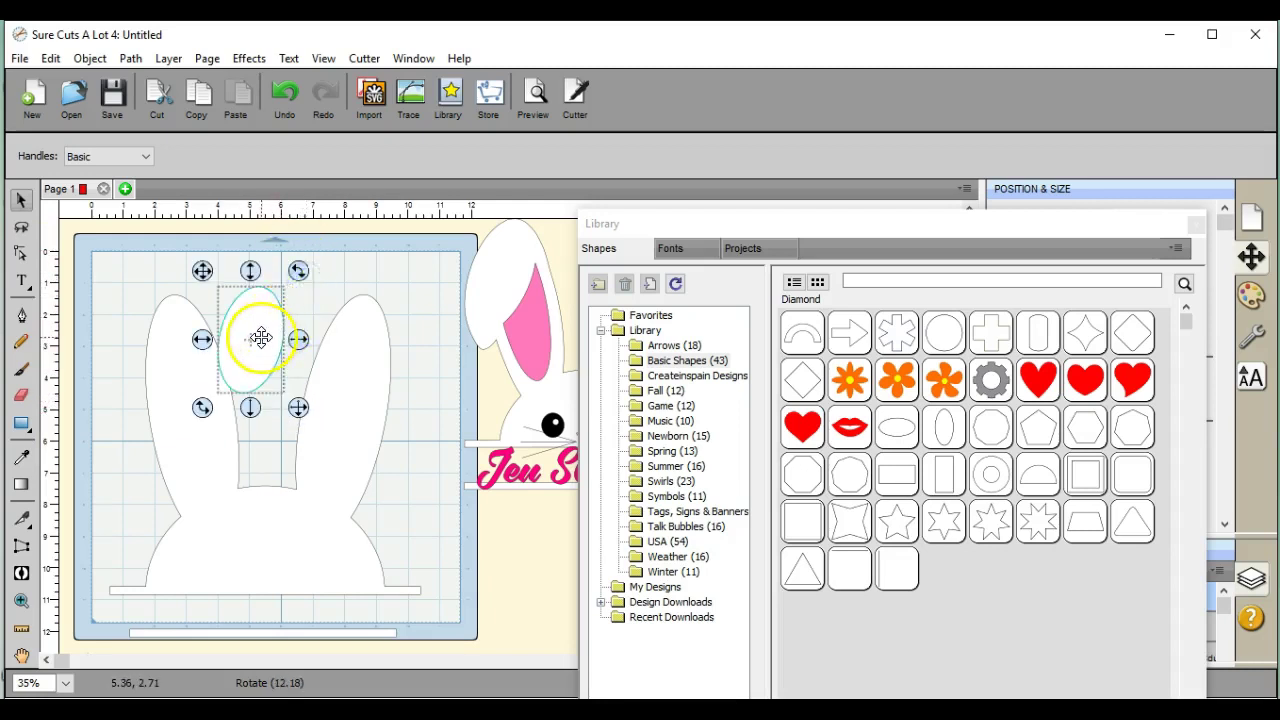
pyautogui.moveTo(251, 335); pyautogui.dragTo(177, 347)
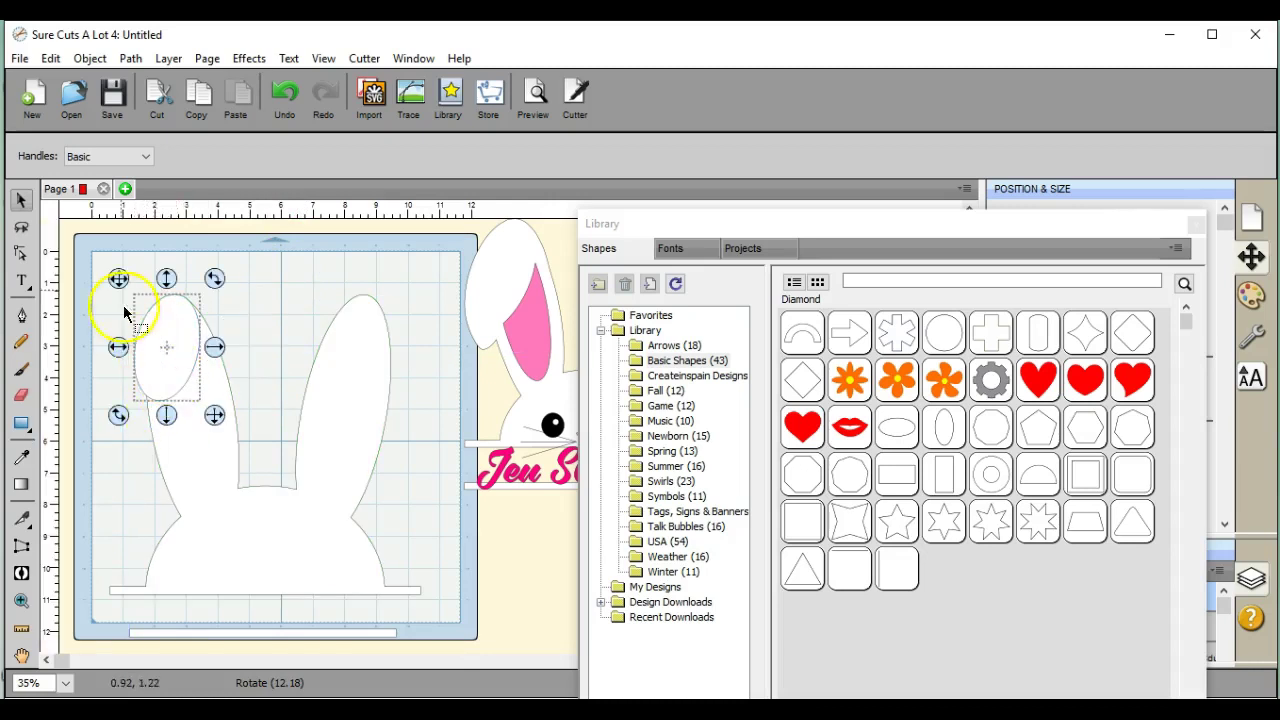
pyautogui.moveTo(118, 278); pyautogui.dragTo(208, 269)
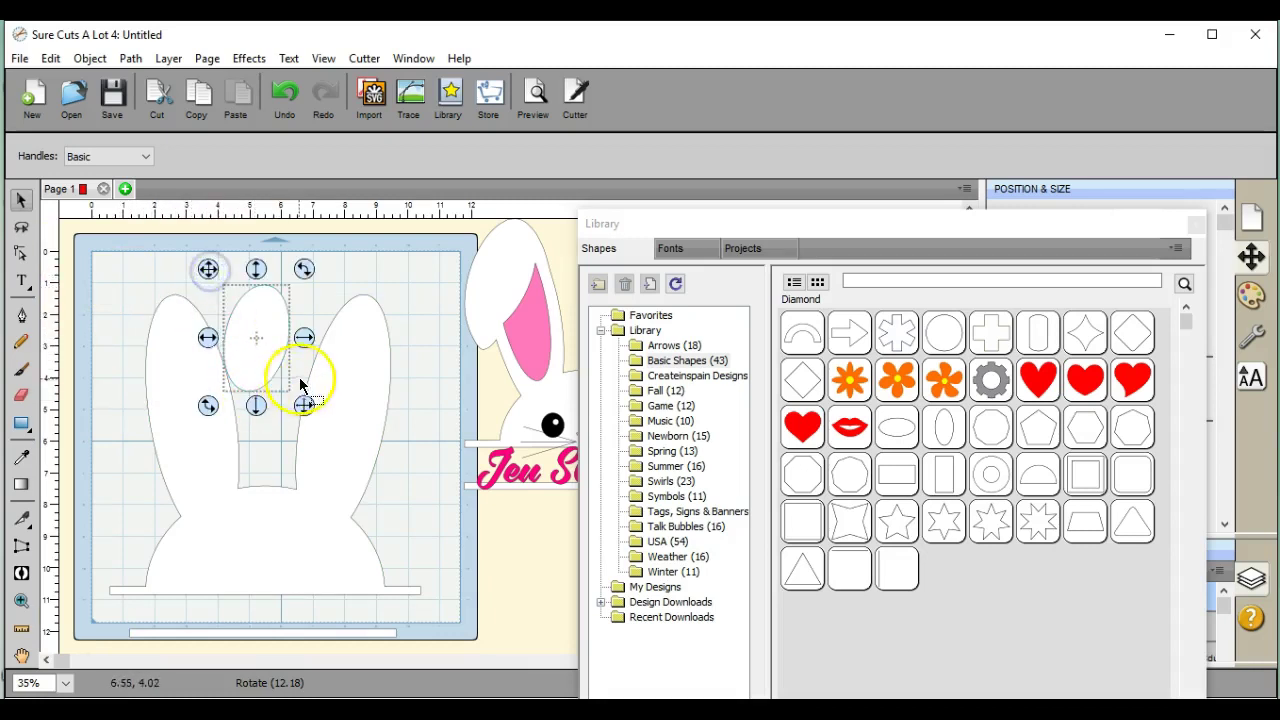
pyautogui.moveTo(300, 385); pyautogui.dragTo(287, 259)
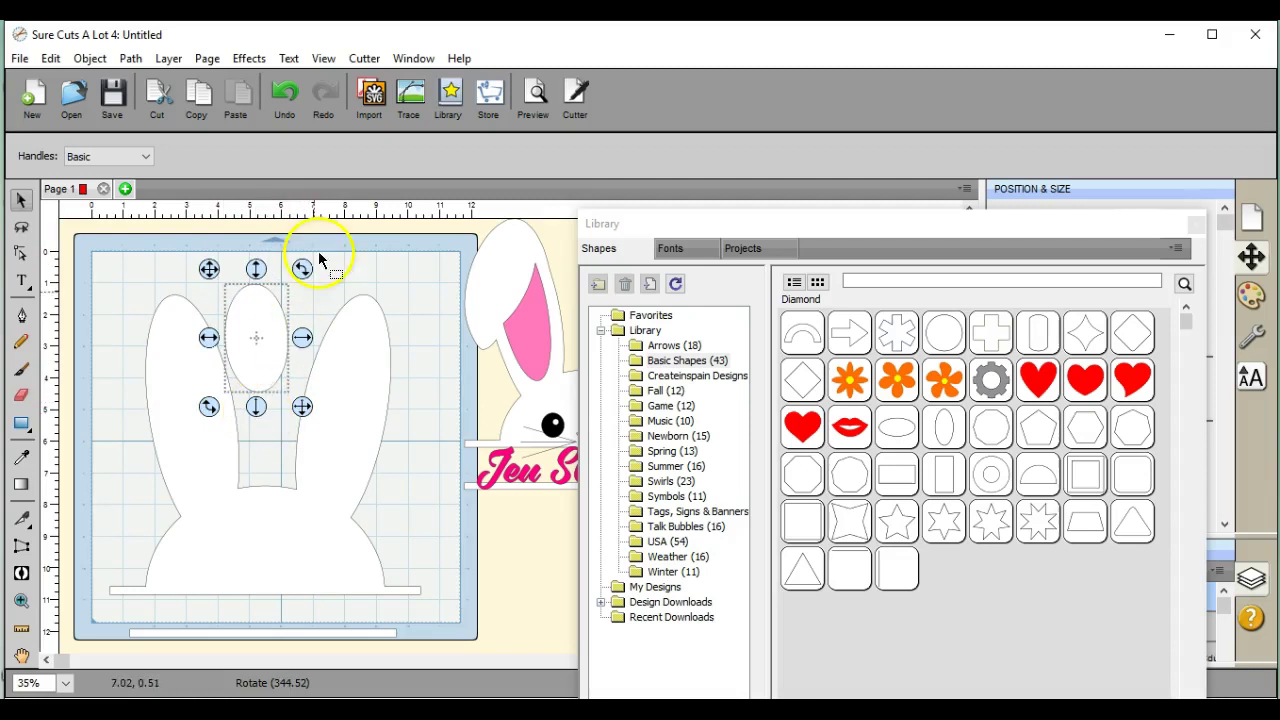
pyautogui.moveTo(302, 268); pyautogui.dragTo(305, 276)
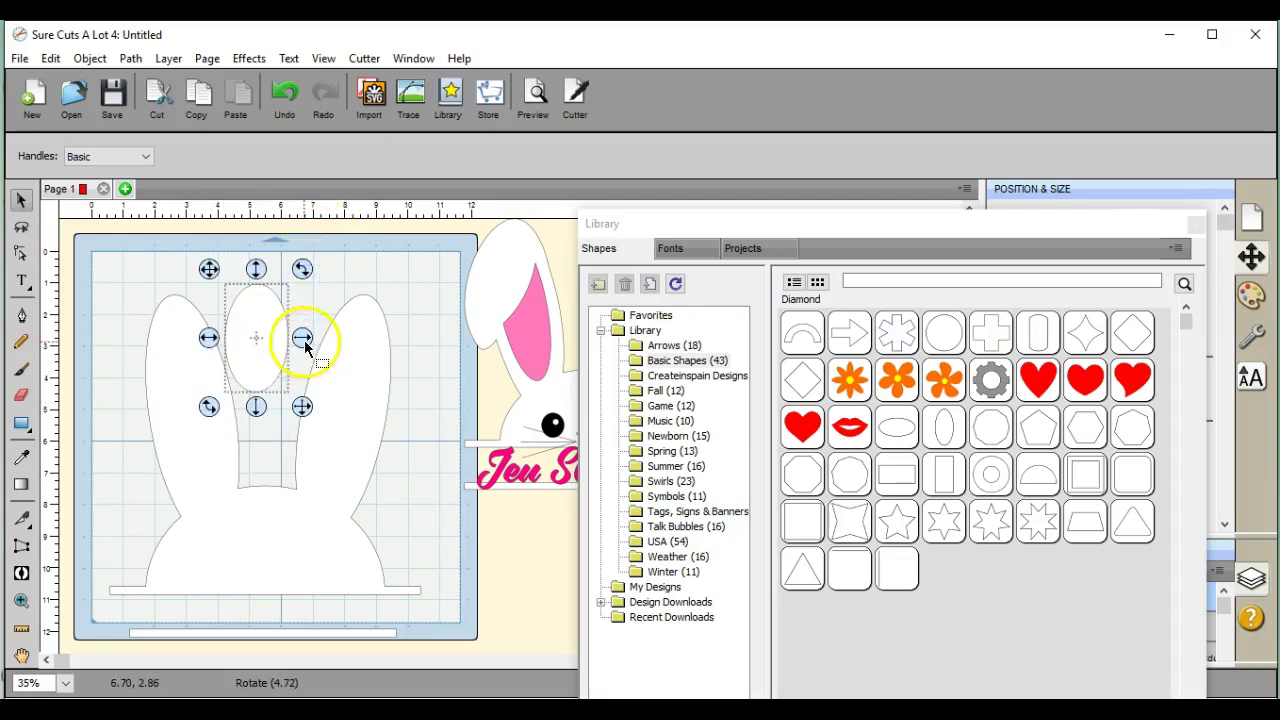
# - Widen and lengthen the oval and set it on the left ear's outer side as a folded flap, tilted about 18 degrees
pyautogui.moveTo(305, 342); pyautogui.dragTo(314, 345)
pyautogui.moveTo(261, 404); pyautogui.dragTo(261, 429)
pyautogui.moveTo(258, 315); pyautogui.dragTo(170, 333)
pyautogui.moveTo(220, 278); pyautogui.dragTo(238, 304)
pyautogui.moveTo(180, 334); pyautogui.dragTo(160, 347)
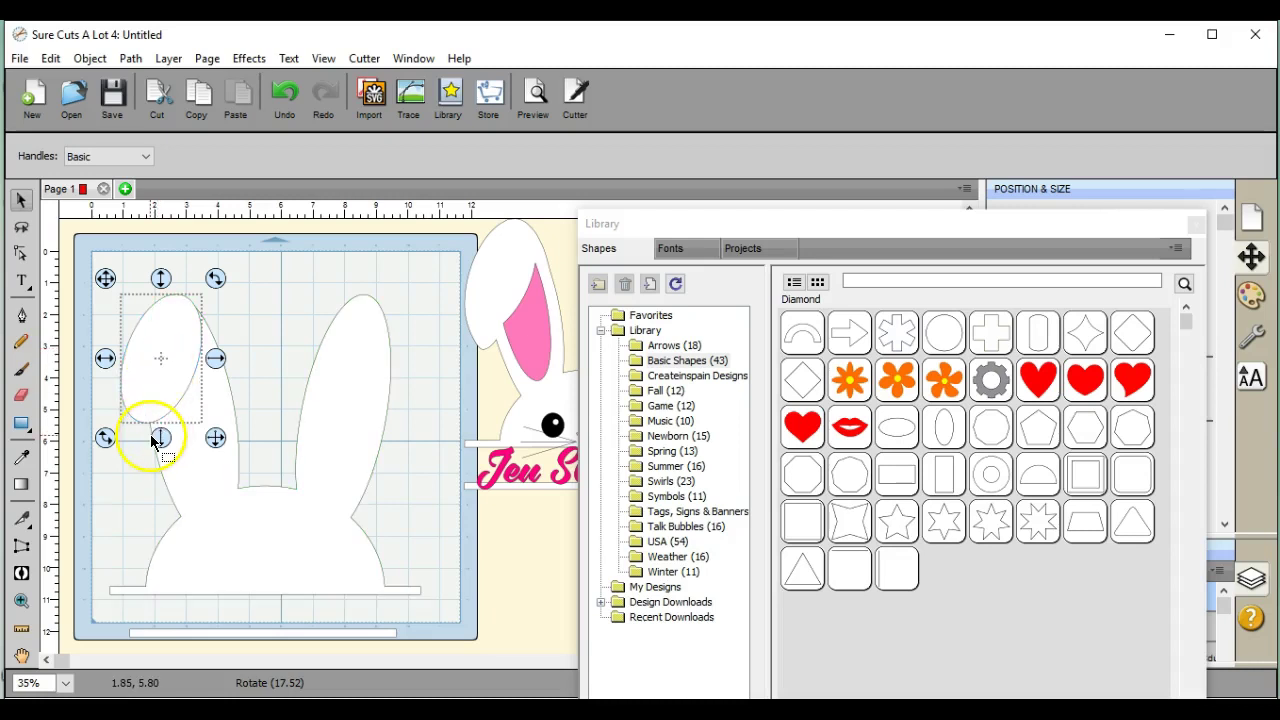
pyautogui.moveTo(157, 441); pyautogui.dragTo(152, 448)
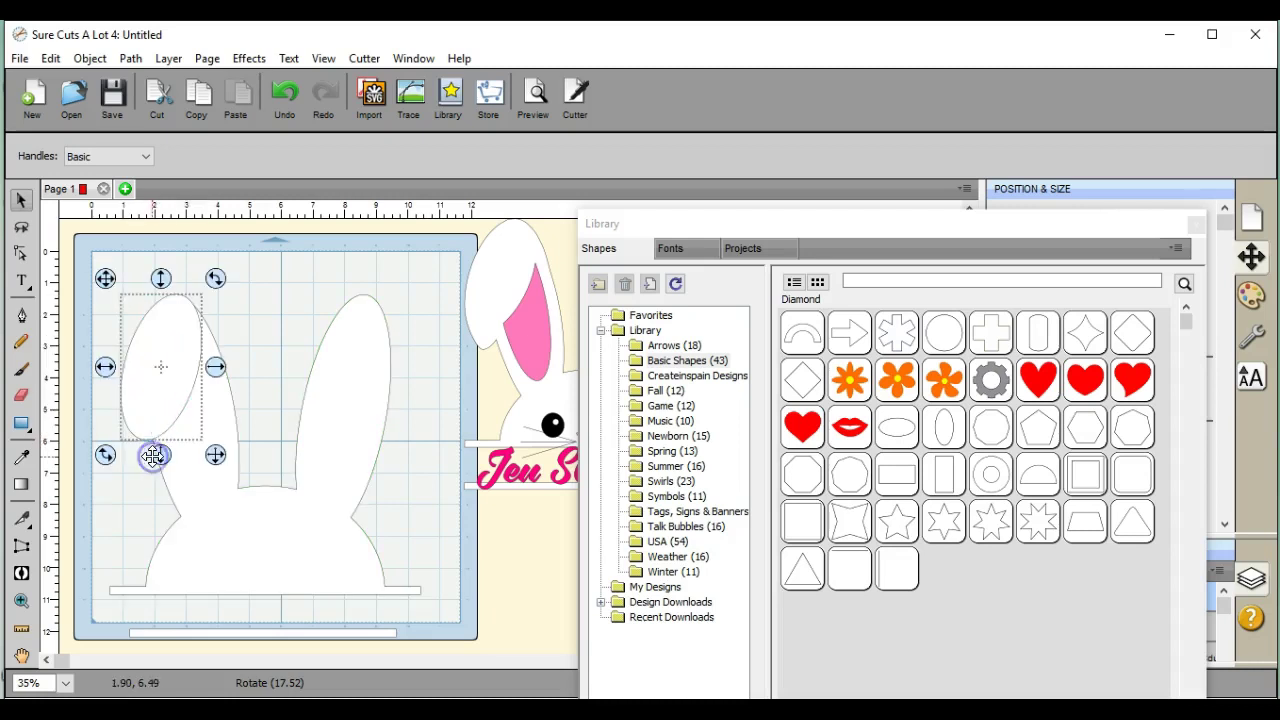
pyautogui.click(112, 390)
pyautogui.click(279, 307)
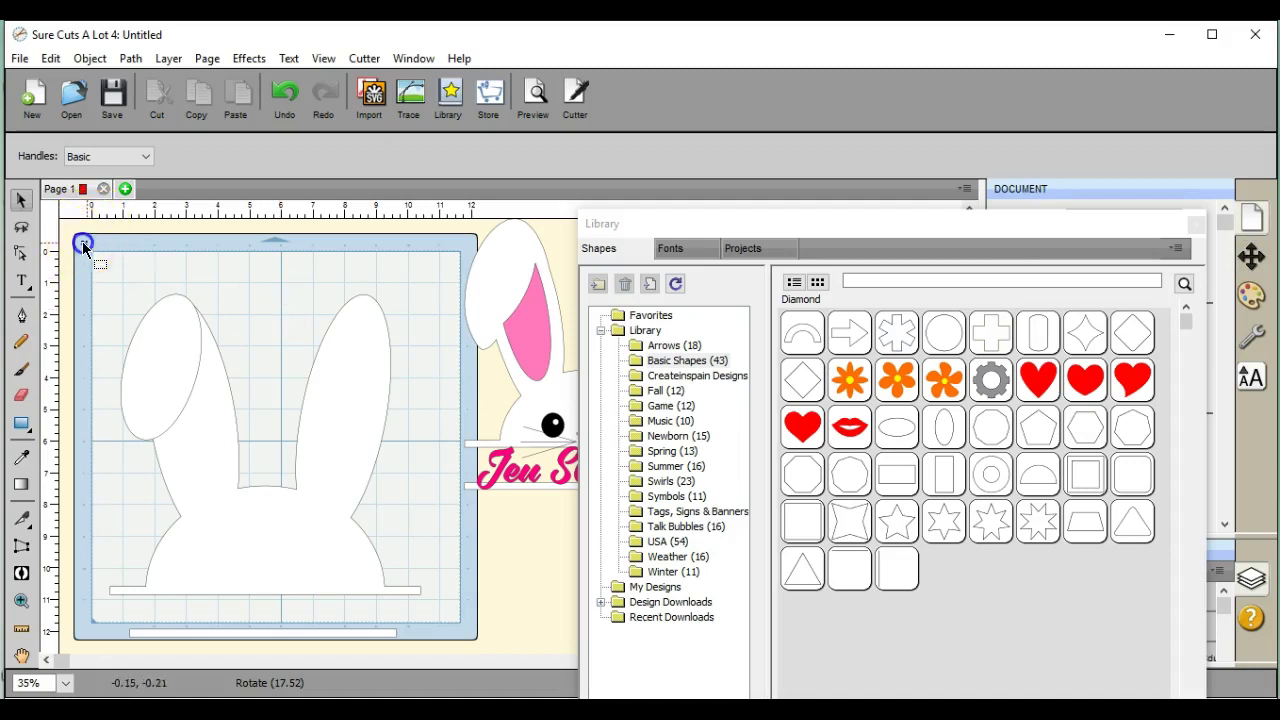
# - Merge the flap oval into the bunny outline with Union
pyautogui.moveTo(86, 246); pyautogui.dragTo(437, 622)
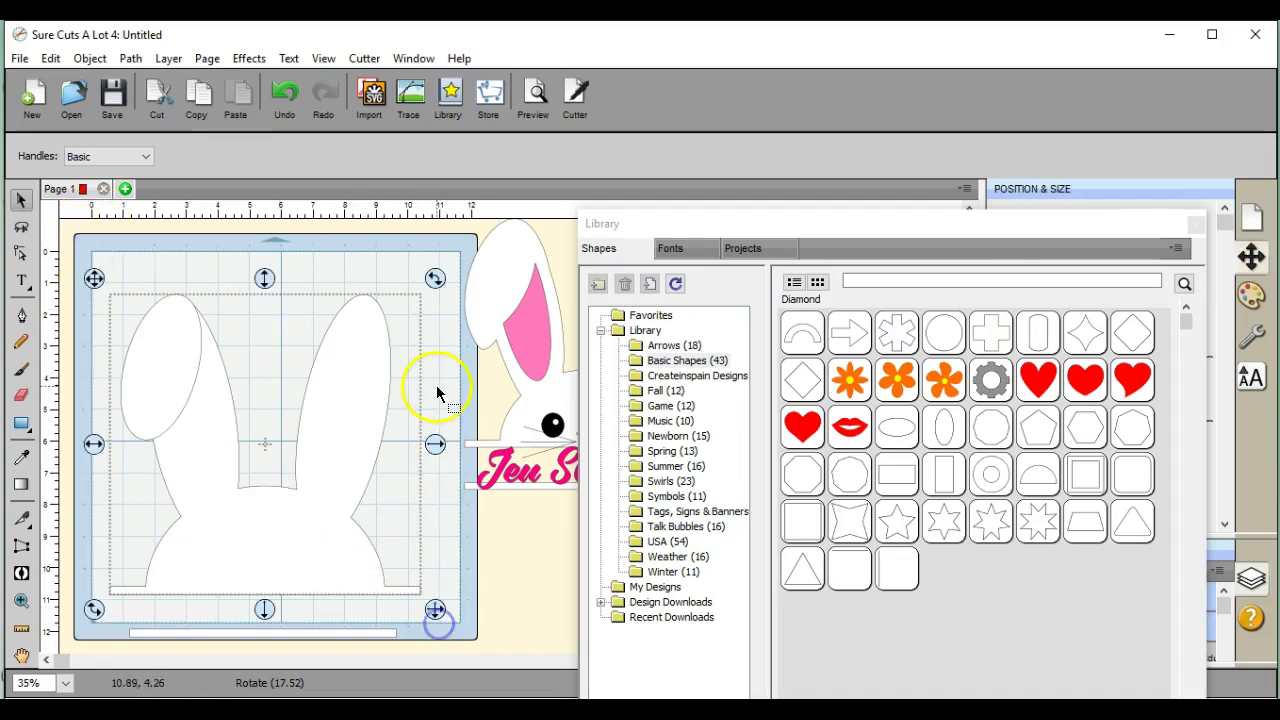
pyautogui.click(133, 62)
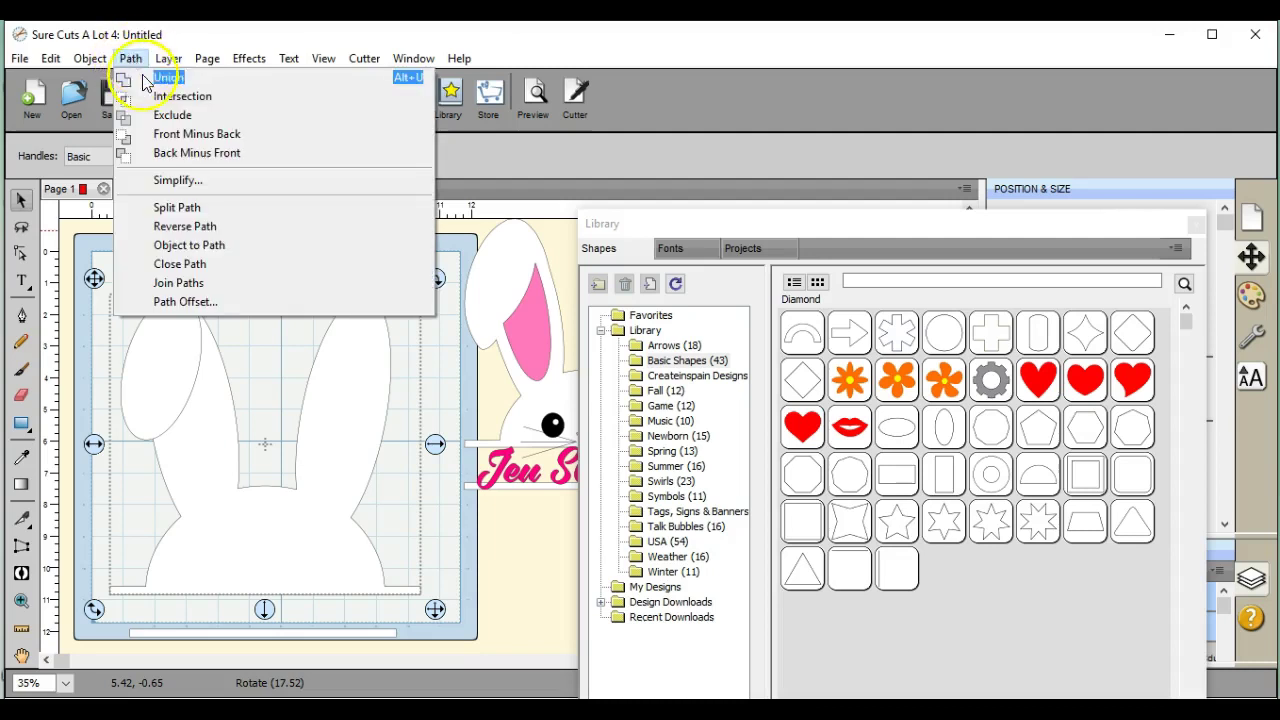
pyautogui.click(166, 78)
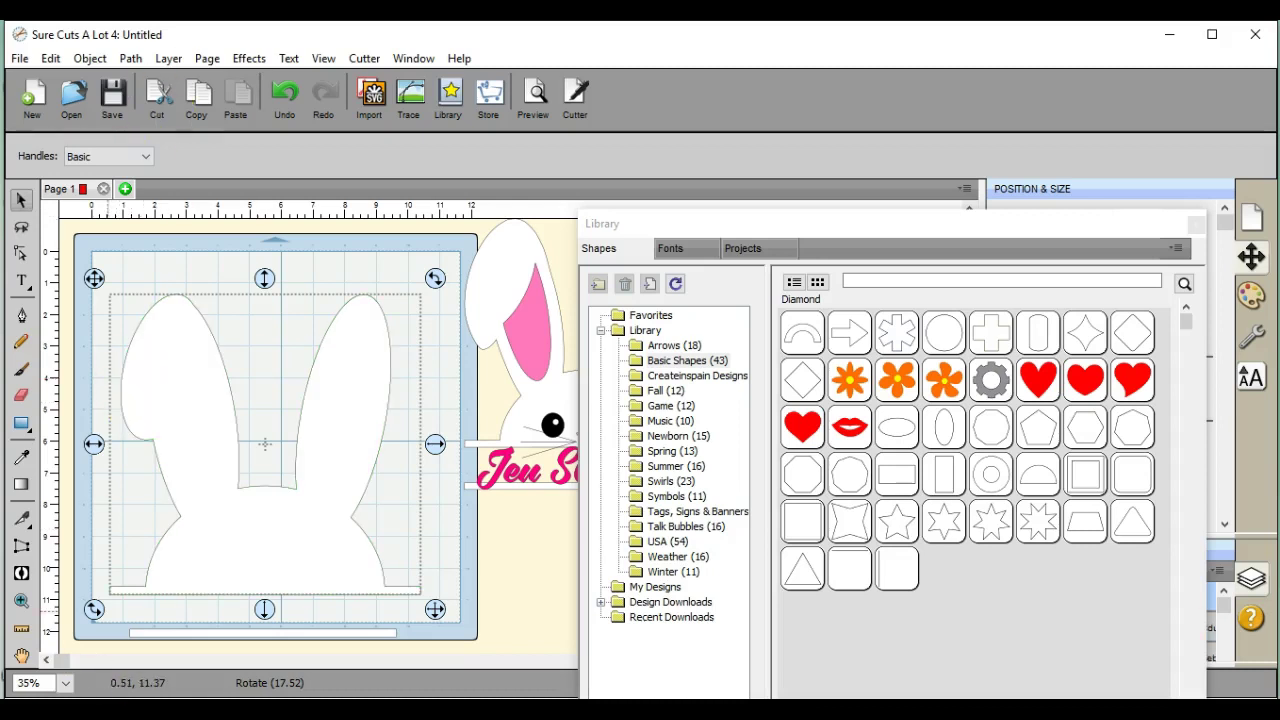
# - Edit the outline's points to pull the left flap's lowest point down to about 1.42, 6.20 and smooth the curve toward the ear
pyautogui.click(65, 683)
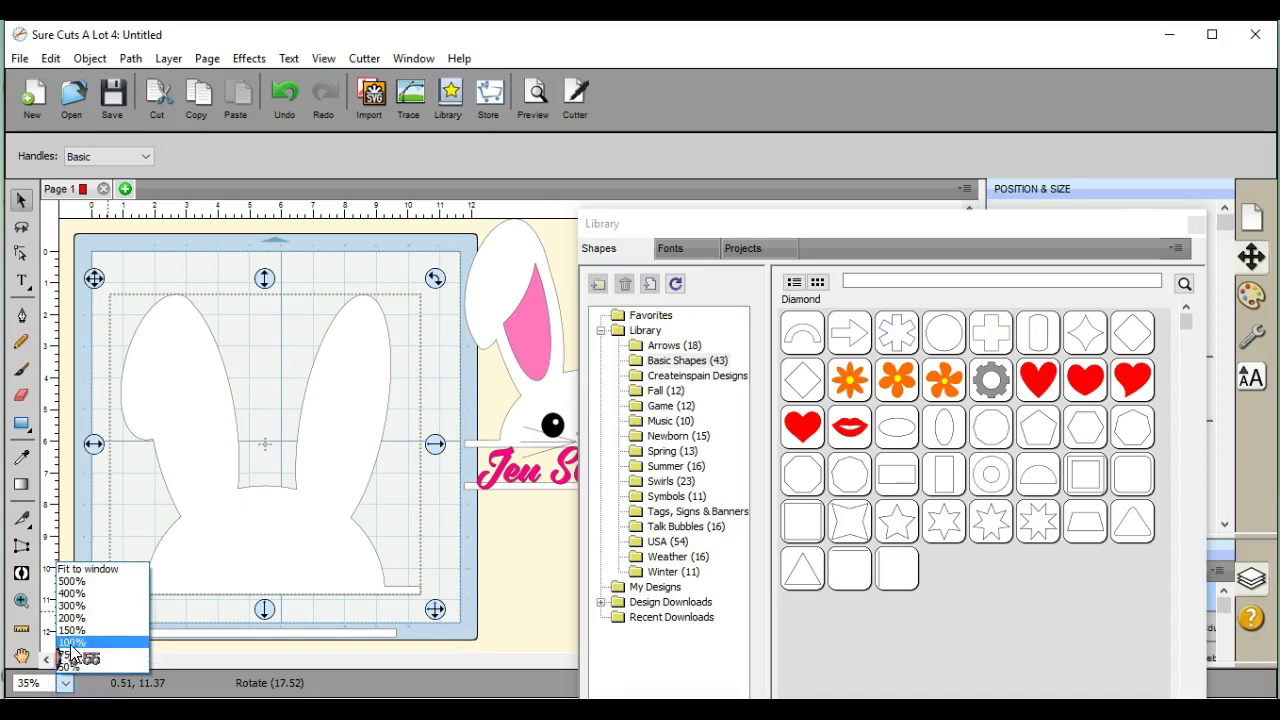
pyautogui.click(71, 648)
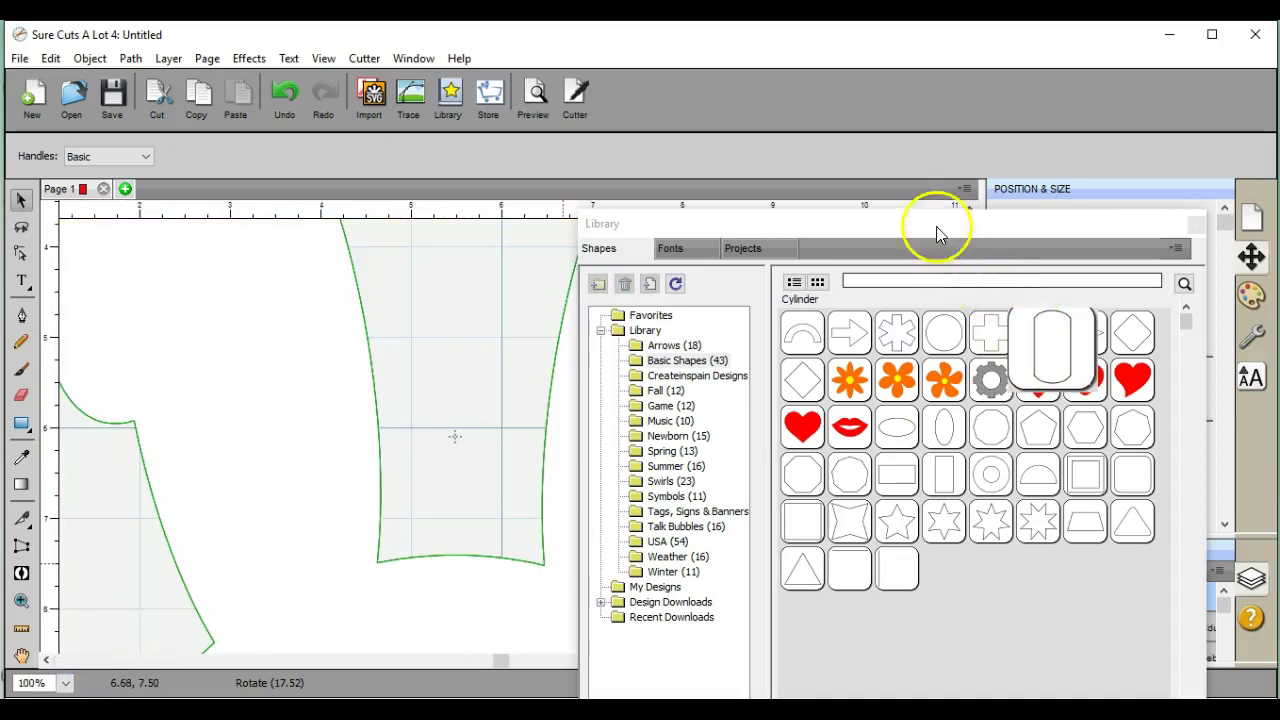
pyautogui.moveTo(936, 225); pyautogui.dragTo(1190, 572)
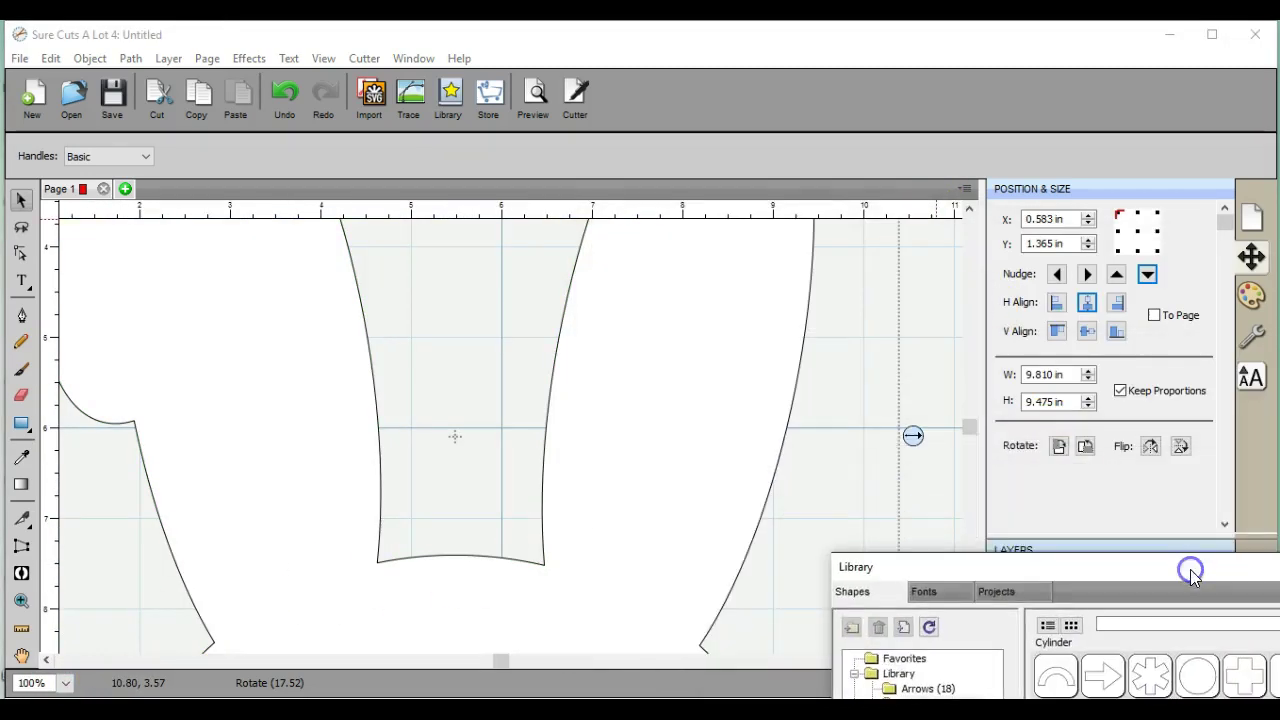
pyautogui.moveTo(501, 661); pyautogui.dragTo(135, 663)
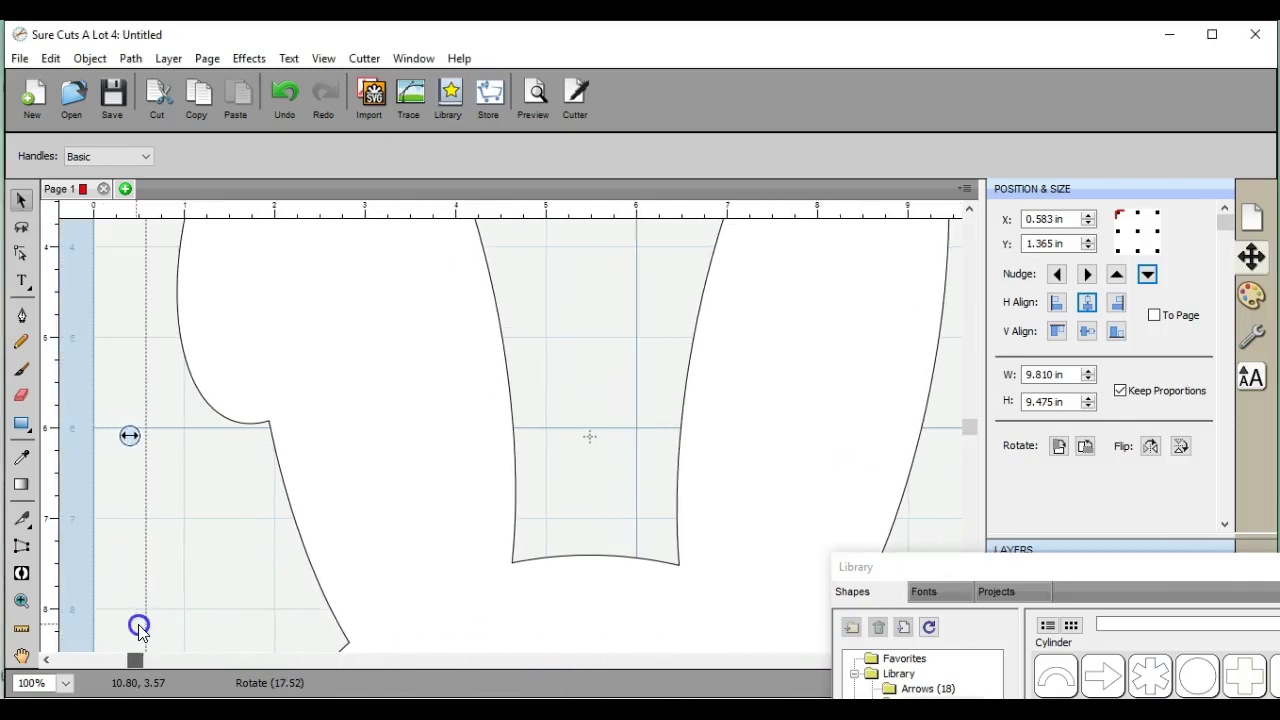
pyautogui.click(21, 256)
pyautogui.click(233, 421)
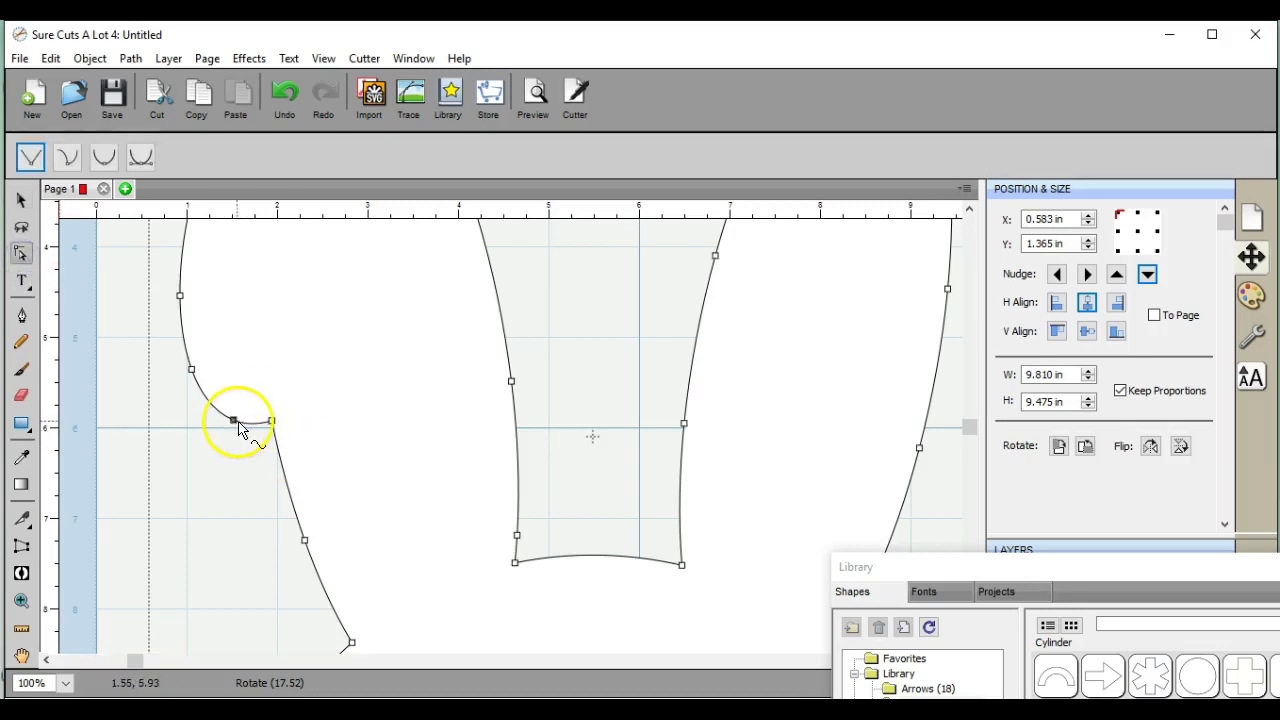
pyautogui.moveTo(233, 421); pyautogui.dragTo(228, 443)
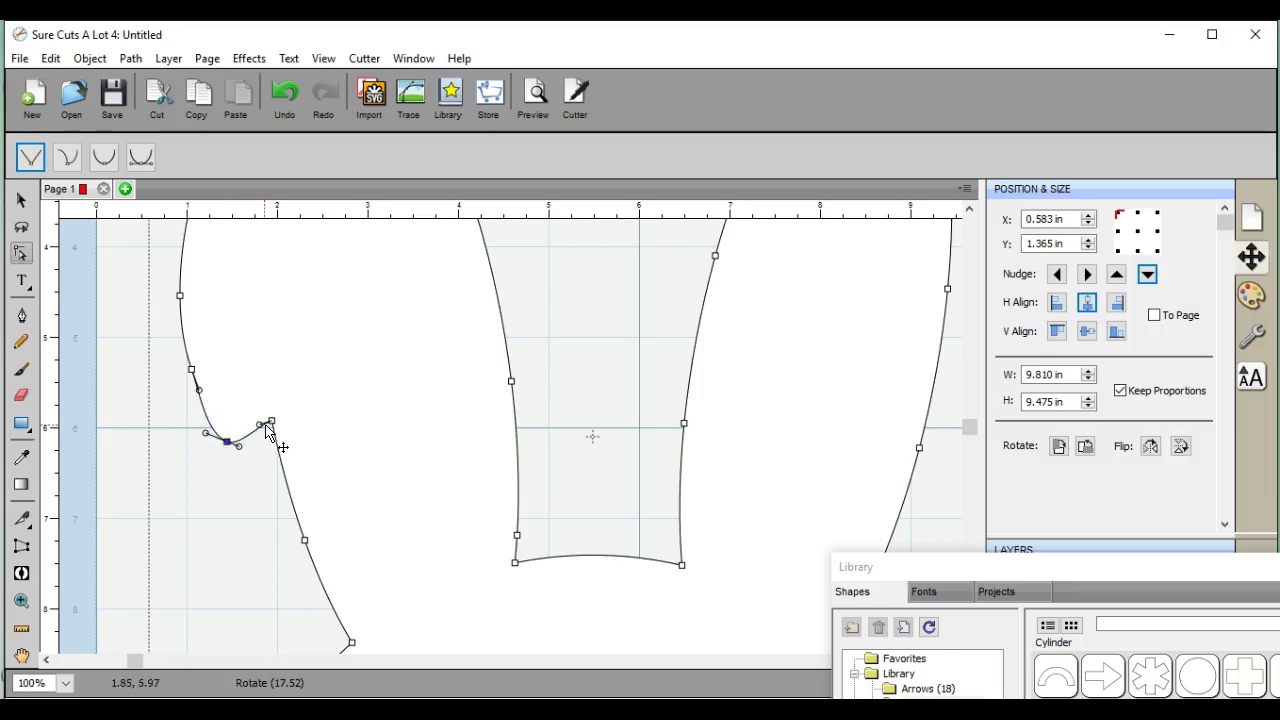
pyautogui.click(262, 430)
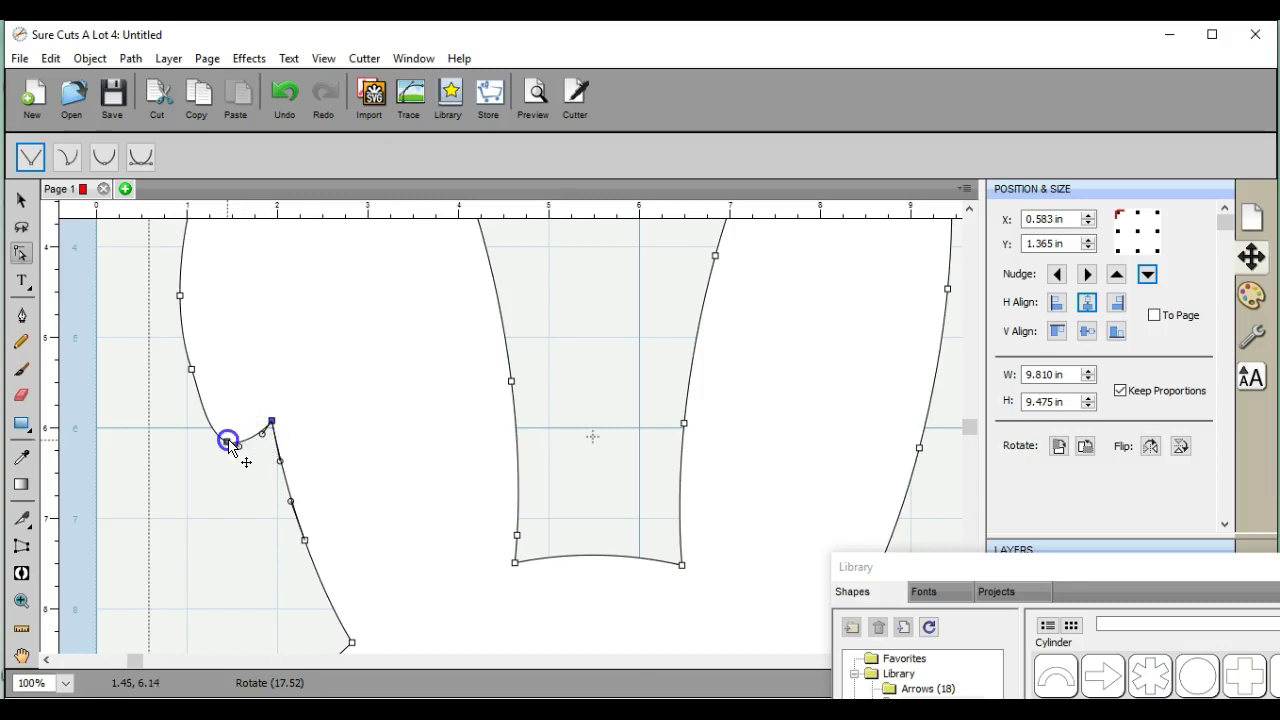
pyautogui.click(228, 442)
pyautogui.moveTo(227, 447); pyautogui.dragTo(227, 450)
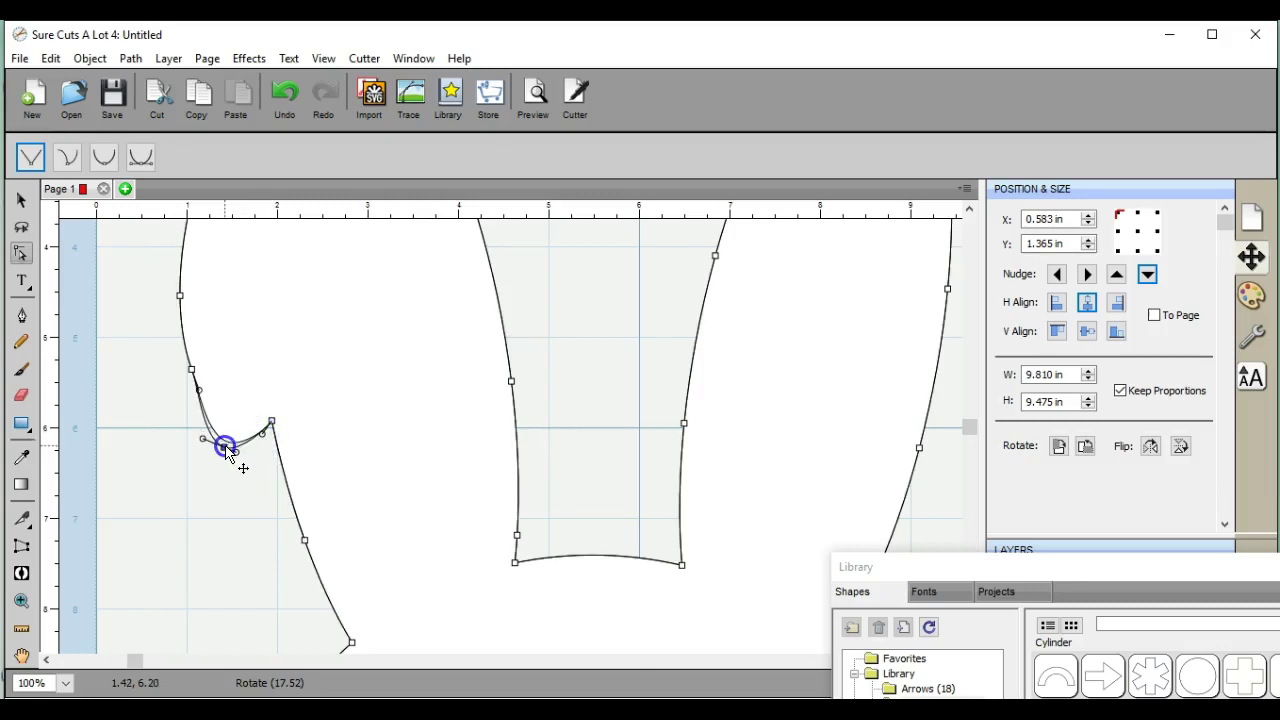
# - Move the point on the flap's outer edge outward to about 0.99, 5.39 and retract its lower curve handle
pyautogui.click(200, 391)
pyautogui.click(197, 391)
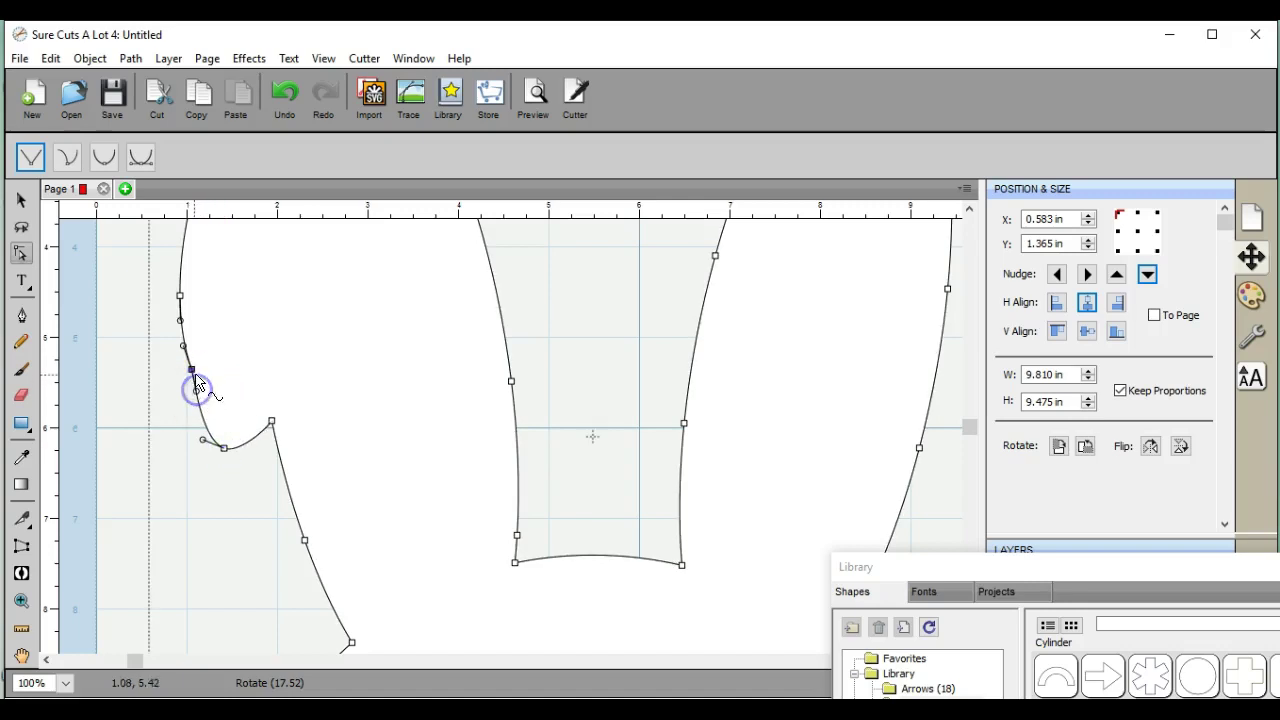
pyautogui.moveTo(191, 372)
pyautogui.mouseDown()
pyautogui.moveTo(180, 357)
pyautogui.moveTo(187, 368)
pyautogui.mouseUp()
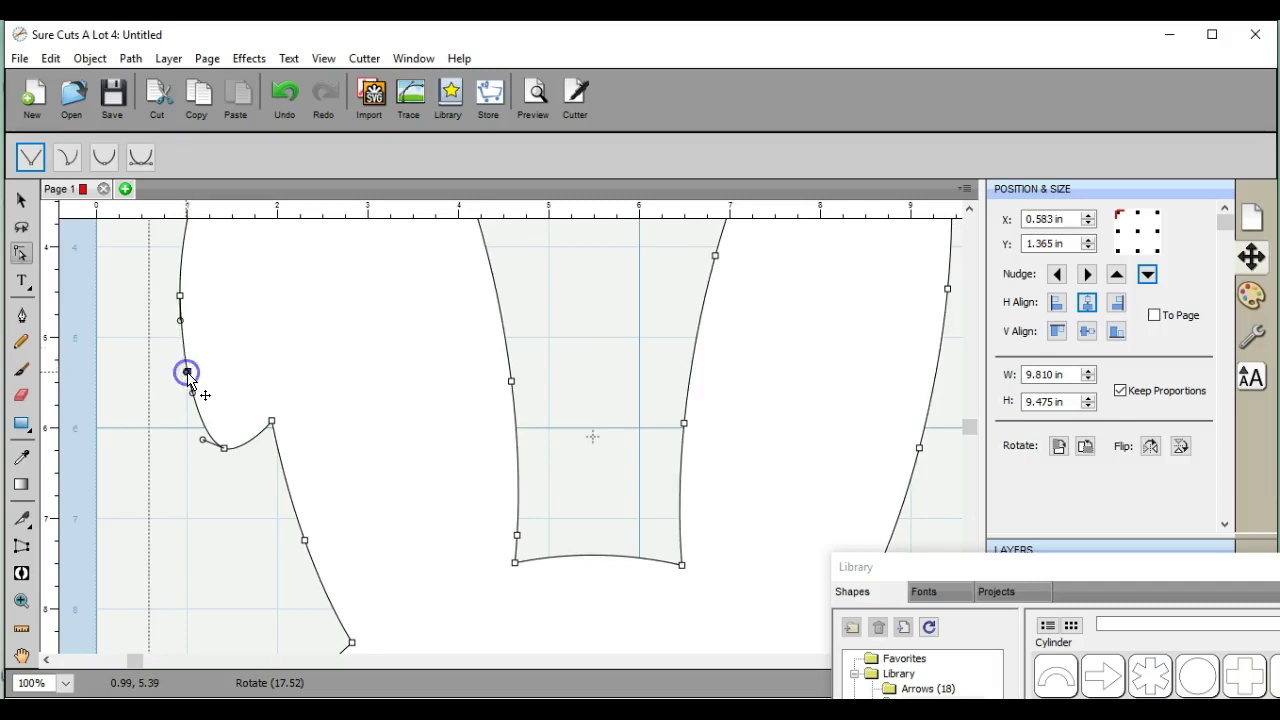
pyautogui.click(187, 374)
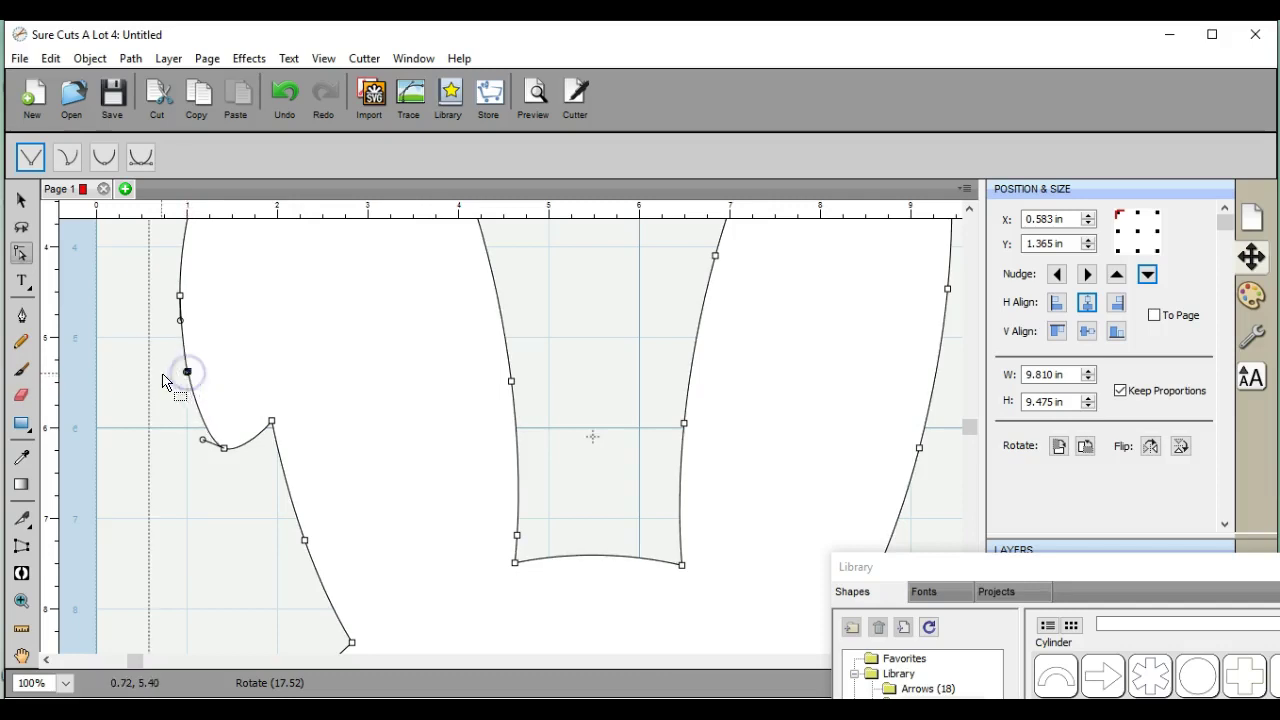
pyautogui.click(128, 374)
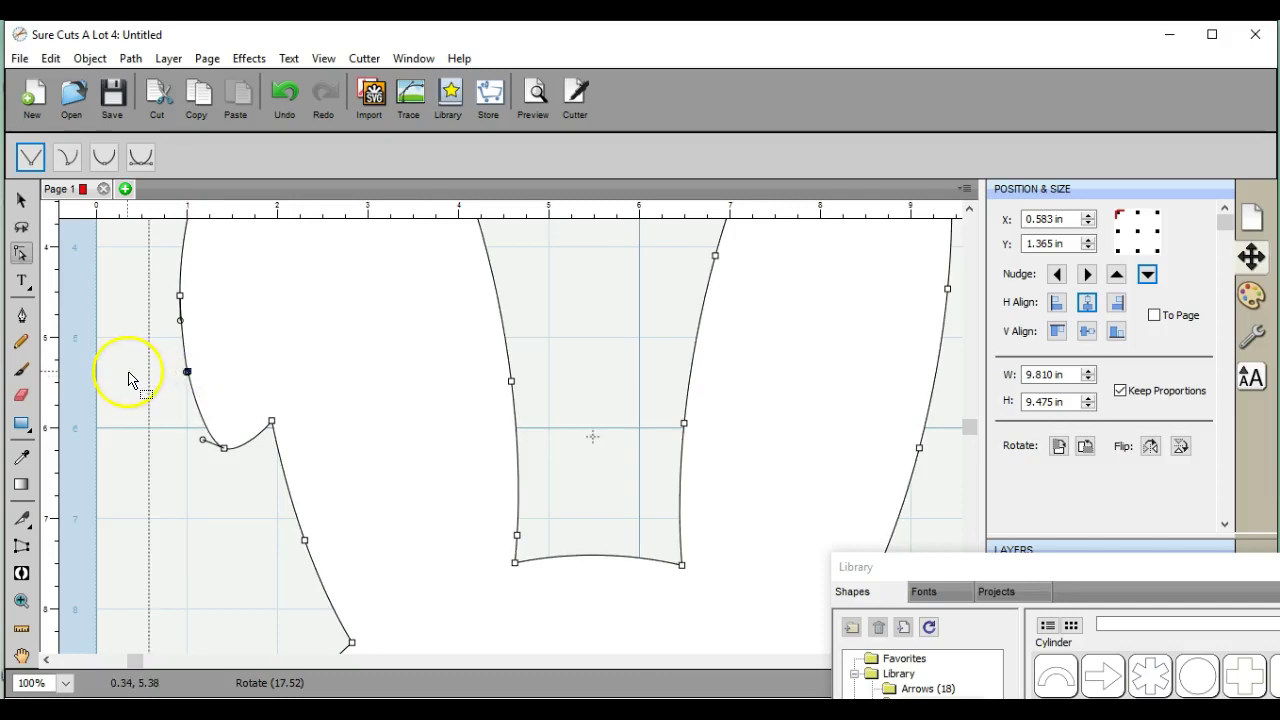
# - Pull the left flap's lowest point down to about 1.36, 6.35 and adjust its curve handles
pyautogui.click(224, 452)
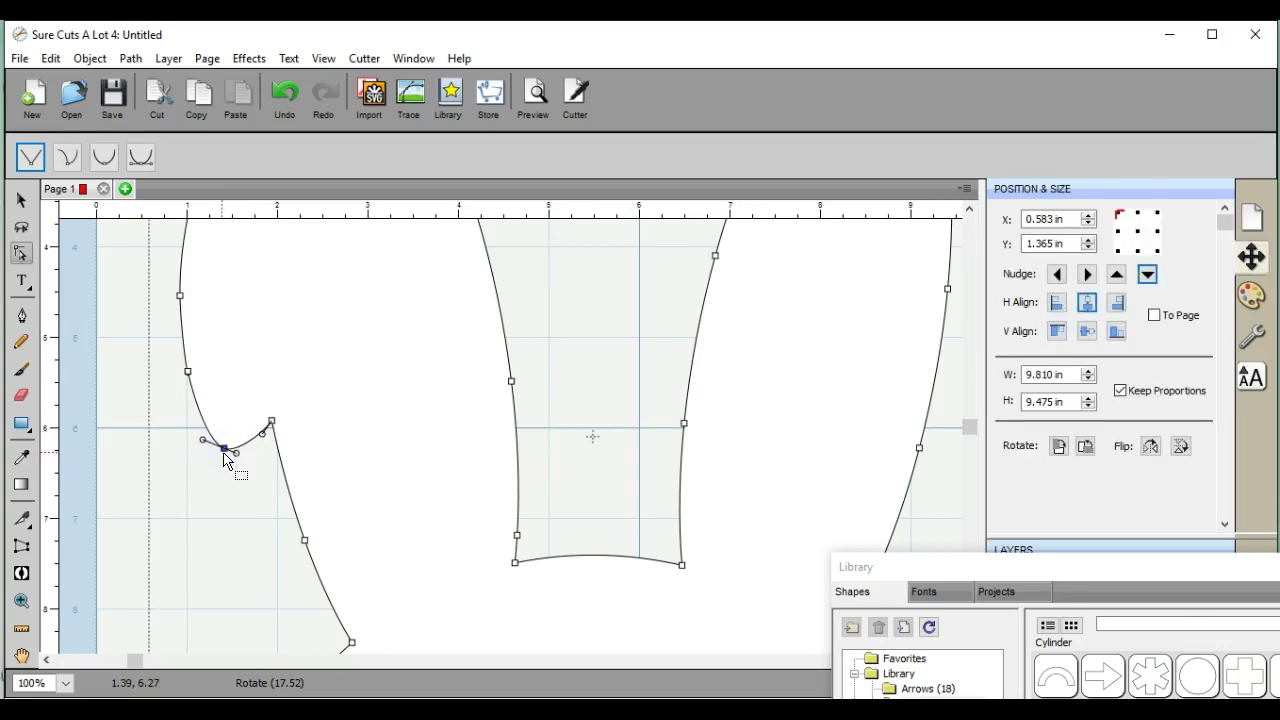
pyautogui.moveTo(225, 450); pyautogui.dragTo(226, 453)
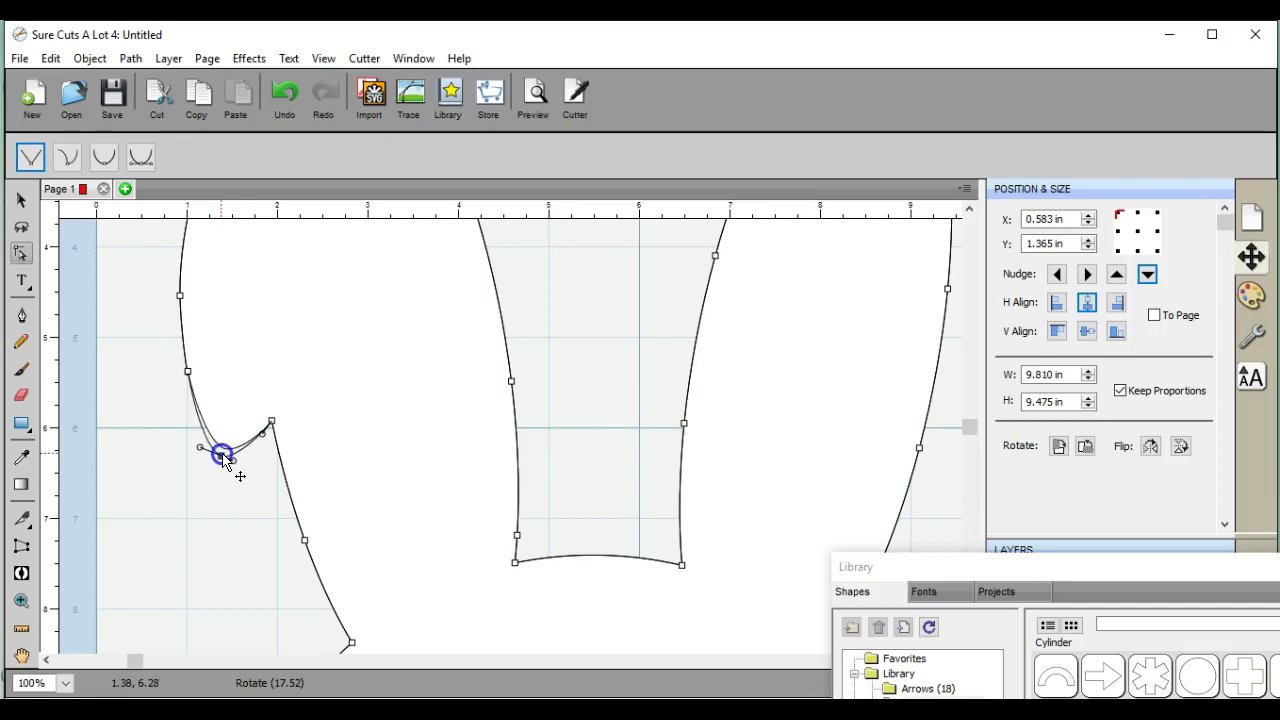
pyautogui.moveTo(222, 455); pyautogui.dragTo(223, 456)
pyautogui.click(233, 462)
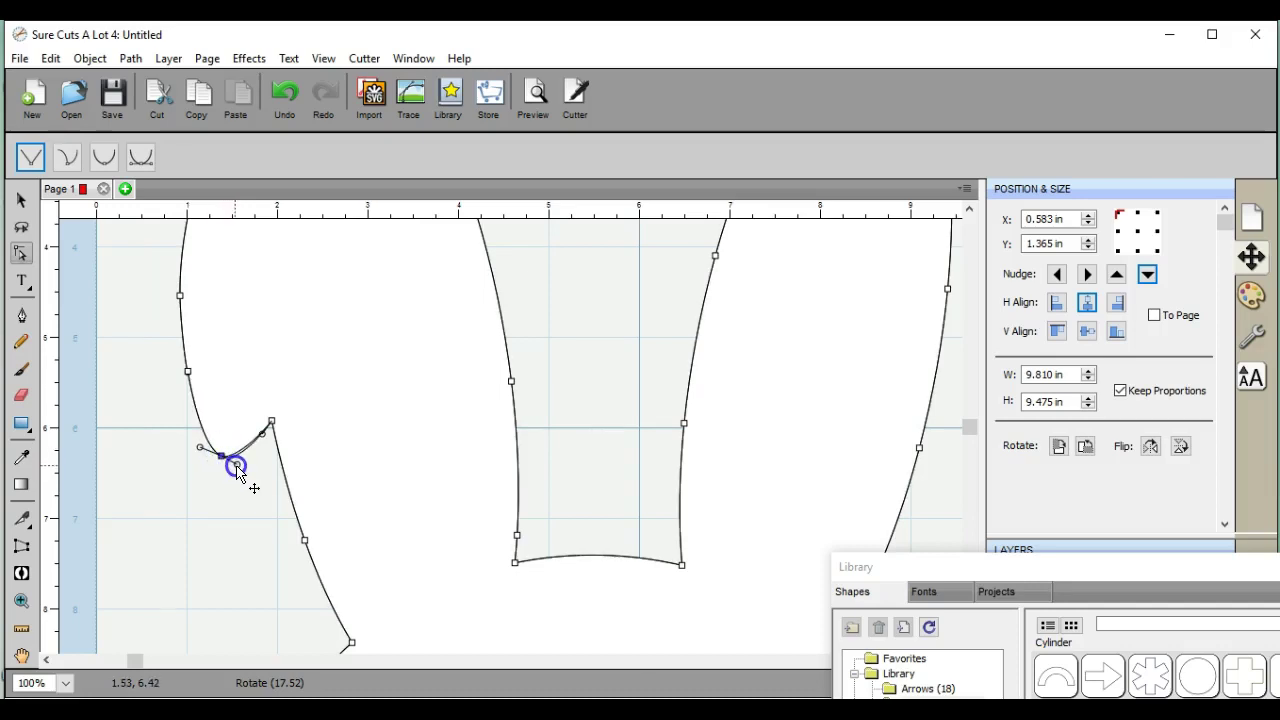
pyautogui.moveTo(234, 468); pyautogui.dragTo(235, 468)
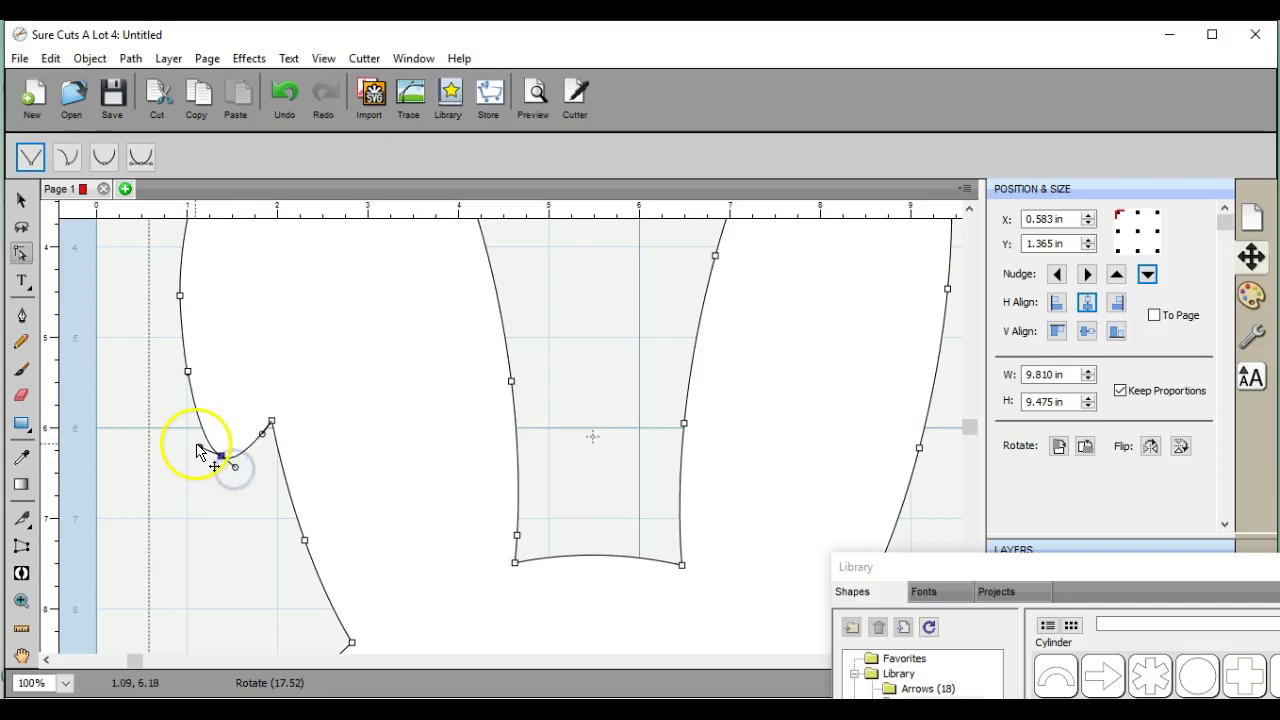
pyautogui.click(199, 451)
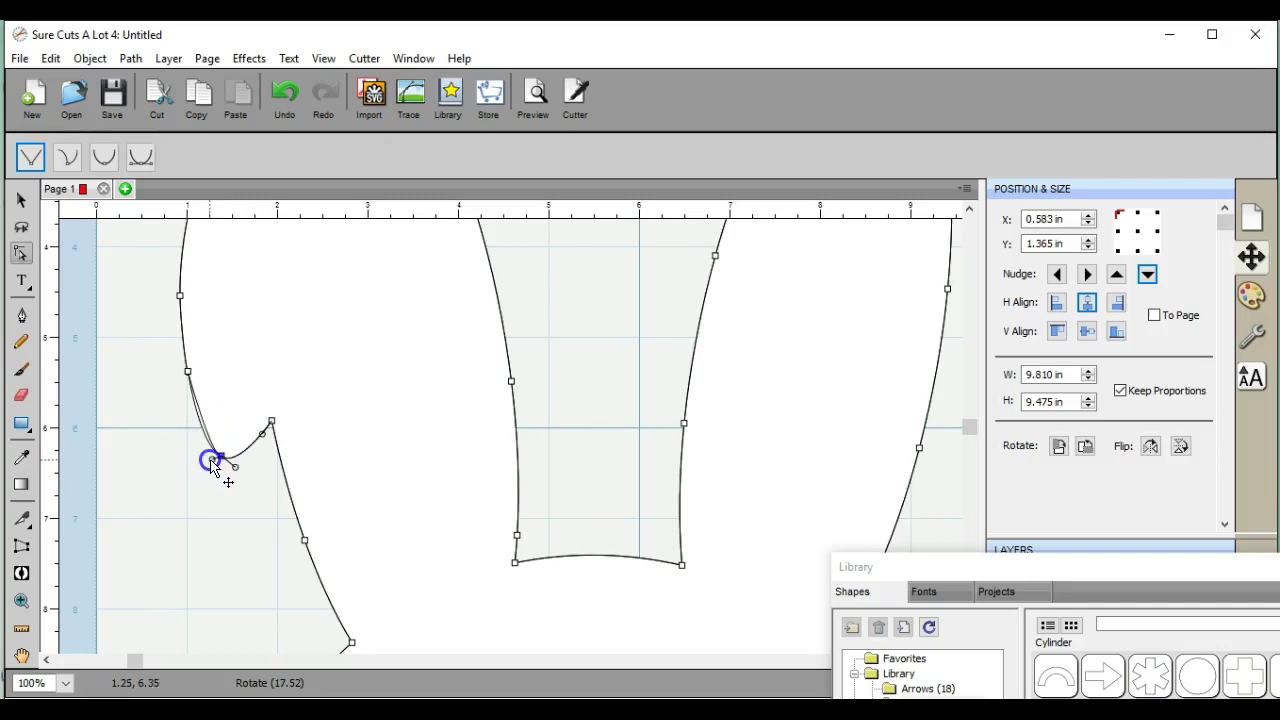
pyautogui.click(122, 440)
pyautogui.click(222, 458)
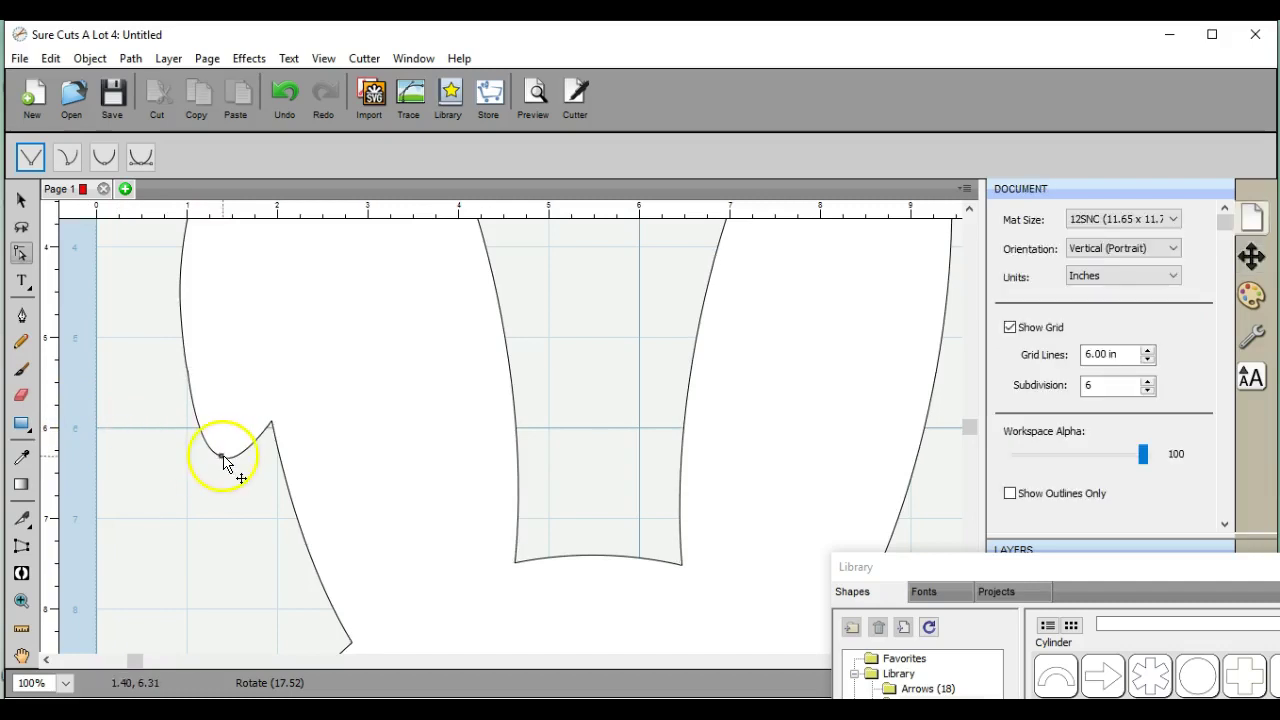
pyautogui.click(118, 440)
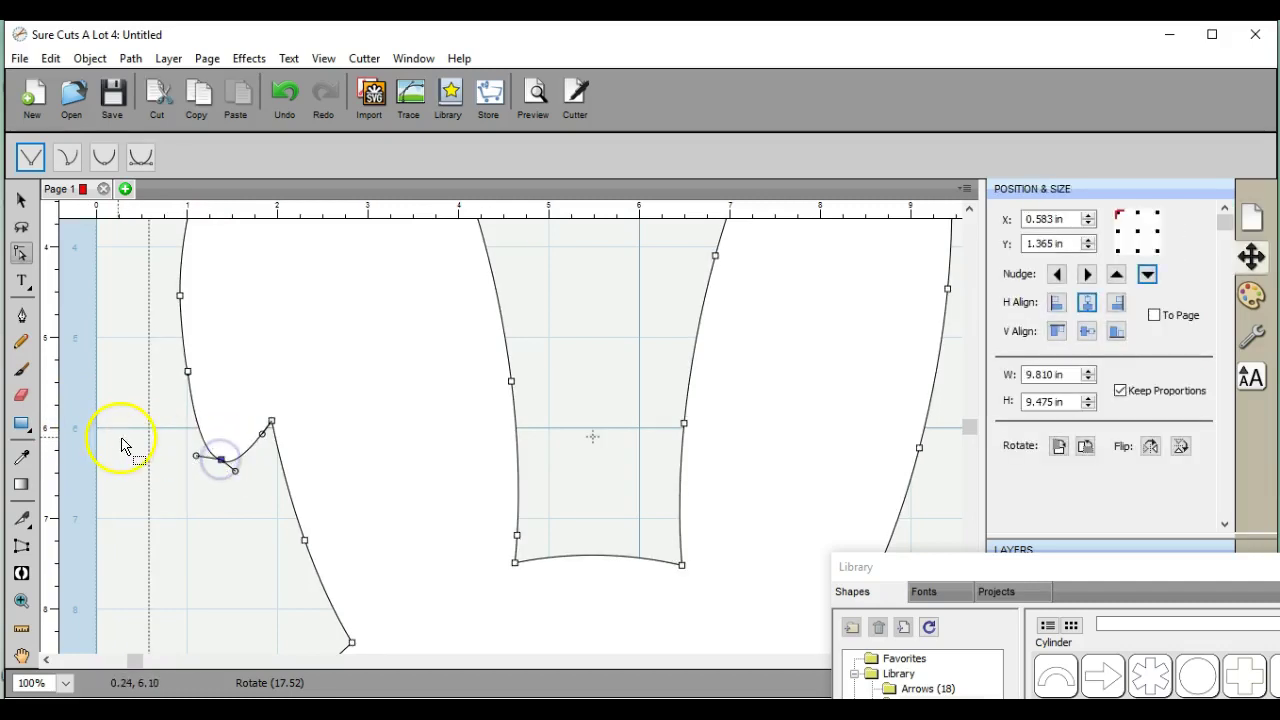
# - Round the flap's lower curve by extending the curve handle of the corner beside the ear to about 1.59, 6.46
pyautogui.click(209, 476)
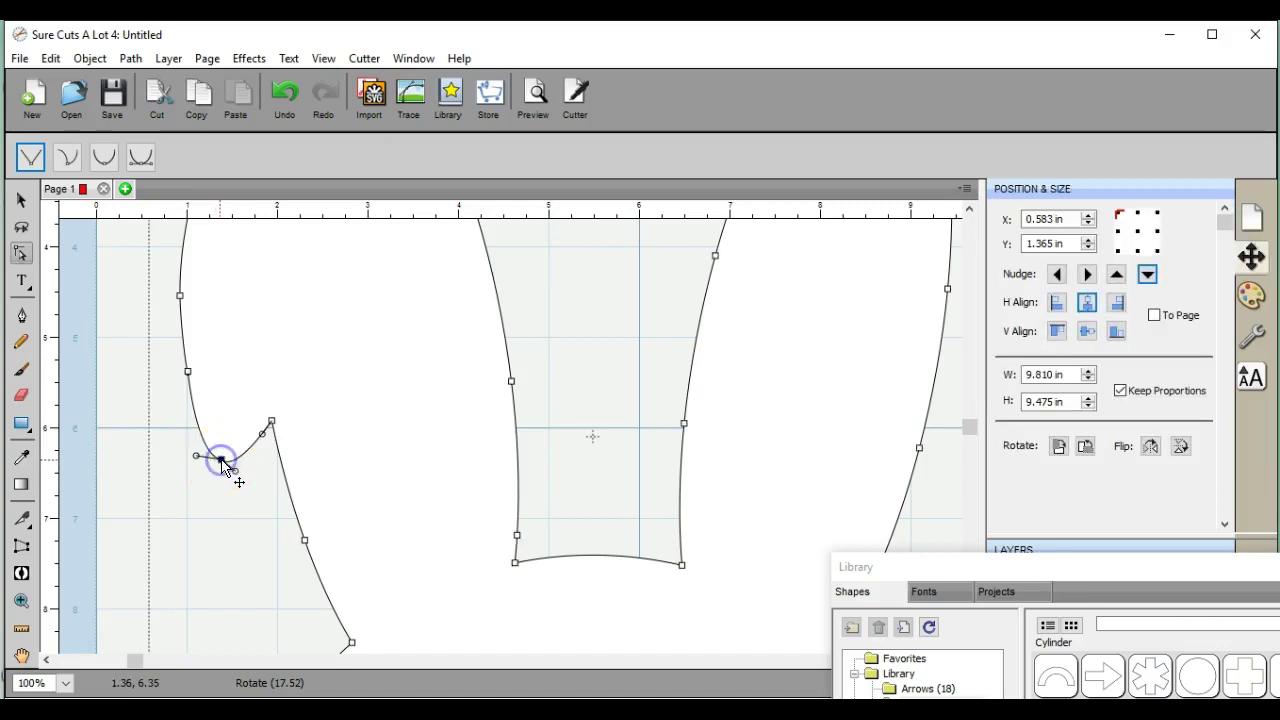
pyautogui.click(231, 474)
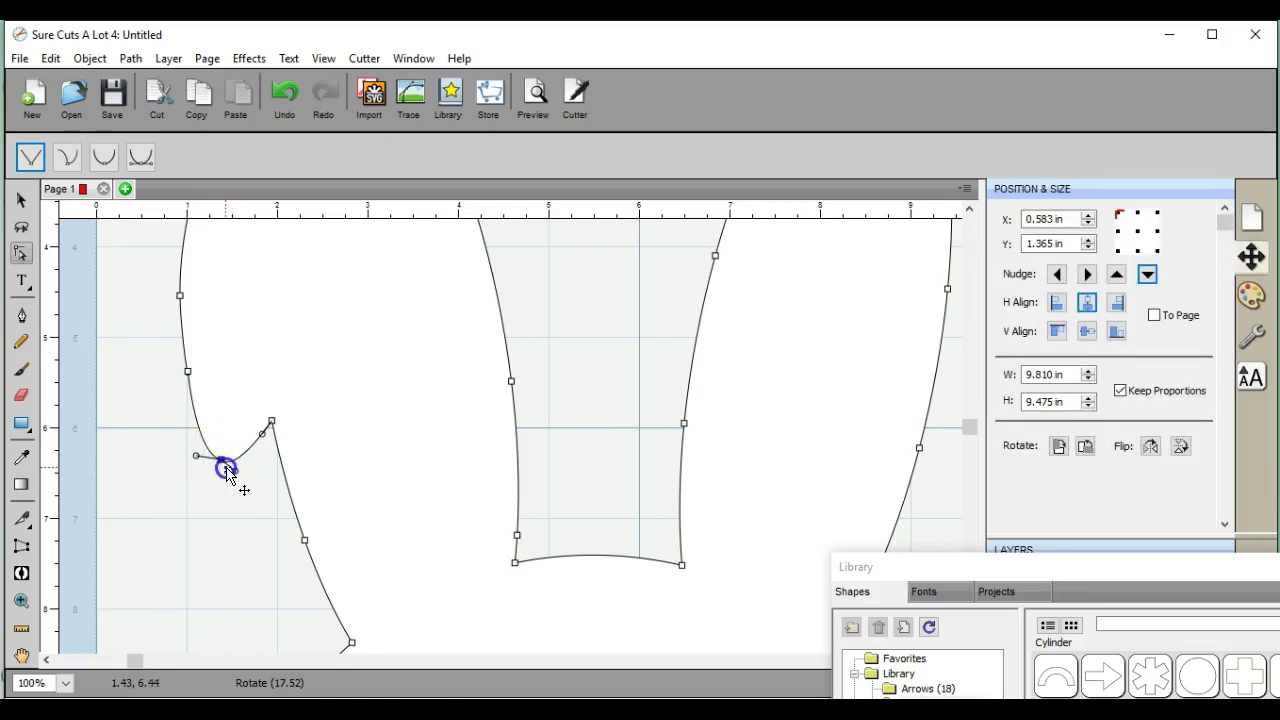
pyautogui.click(226, 468)
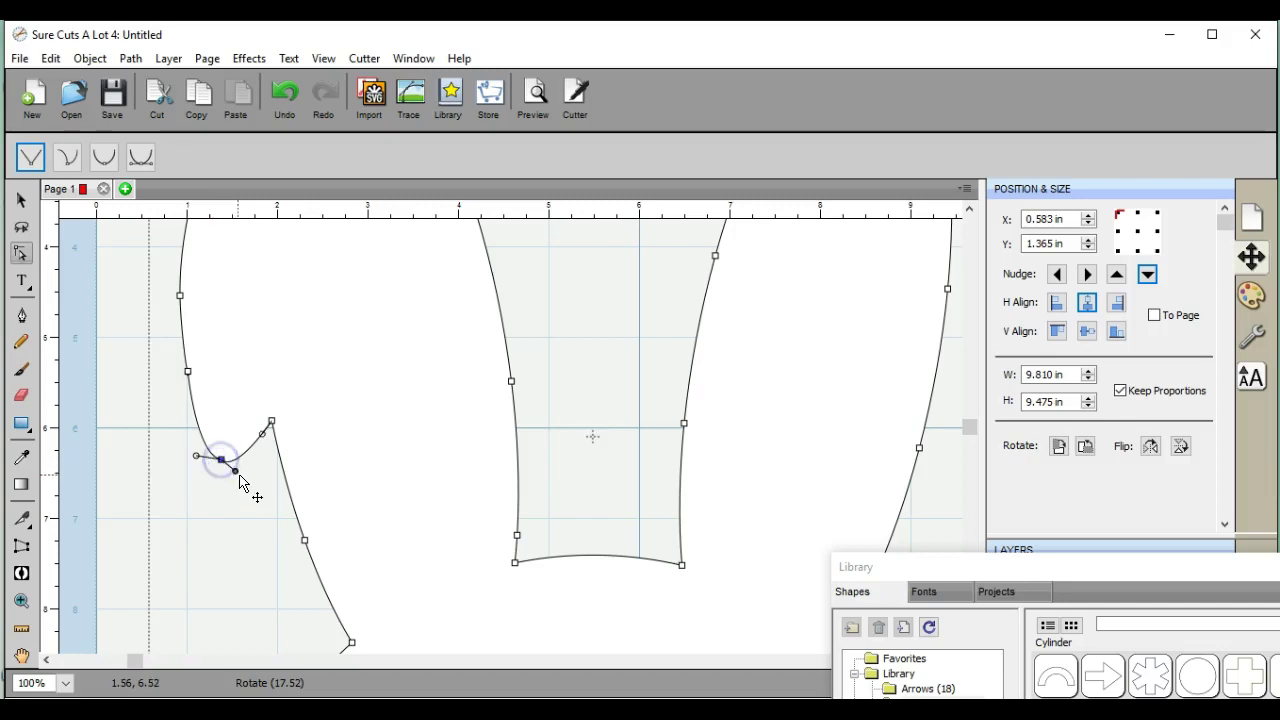
pyautogui.moveTo(235, 476); pyautogui.dragTo(255, 445)
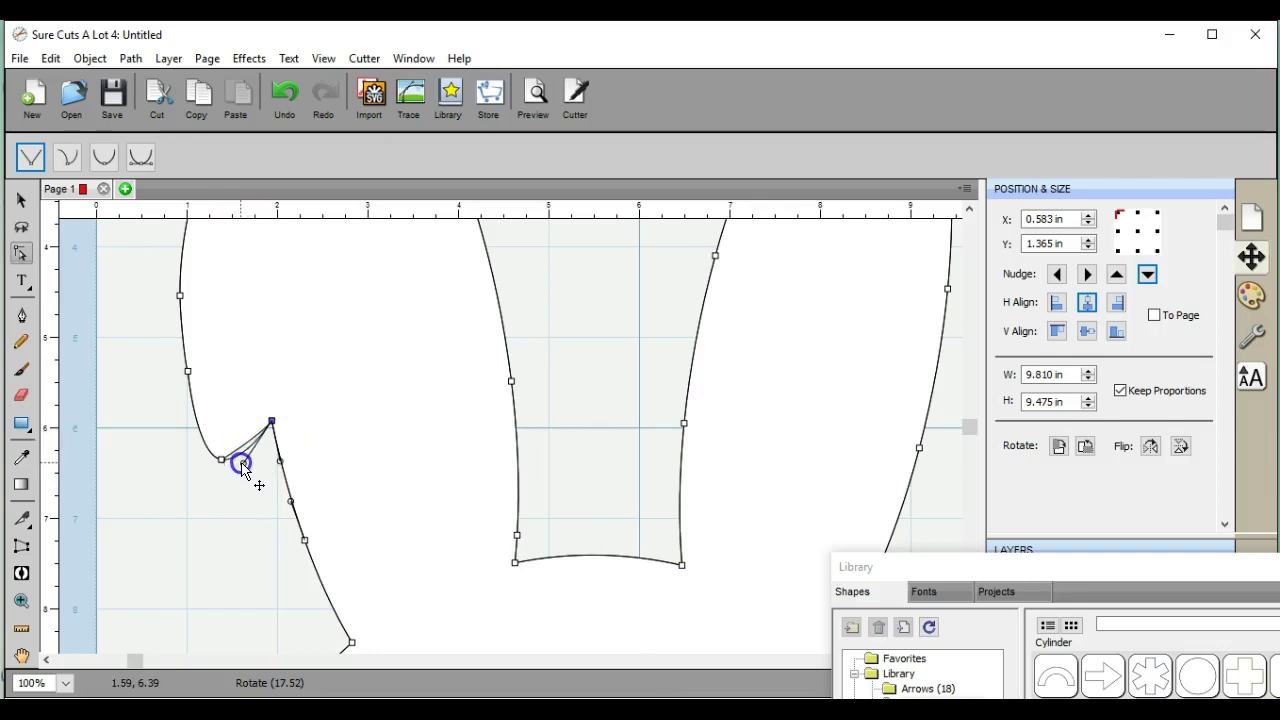
pyautogui.moveTo(242, 466); pyautogui.dragTo(242, 468)
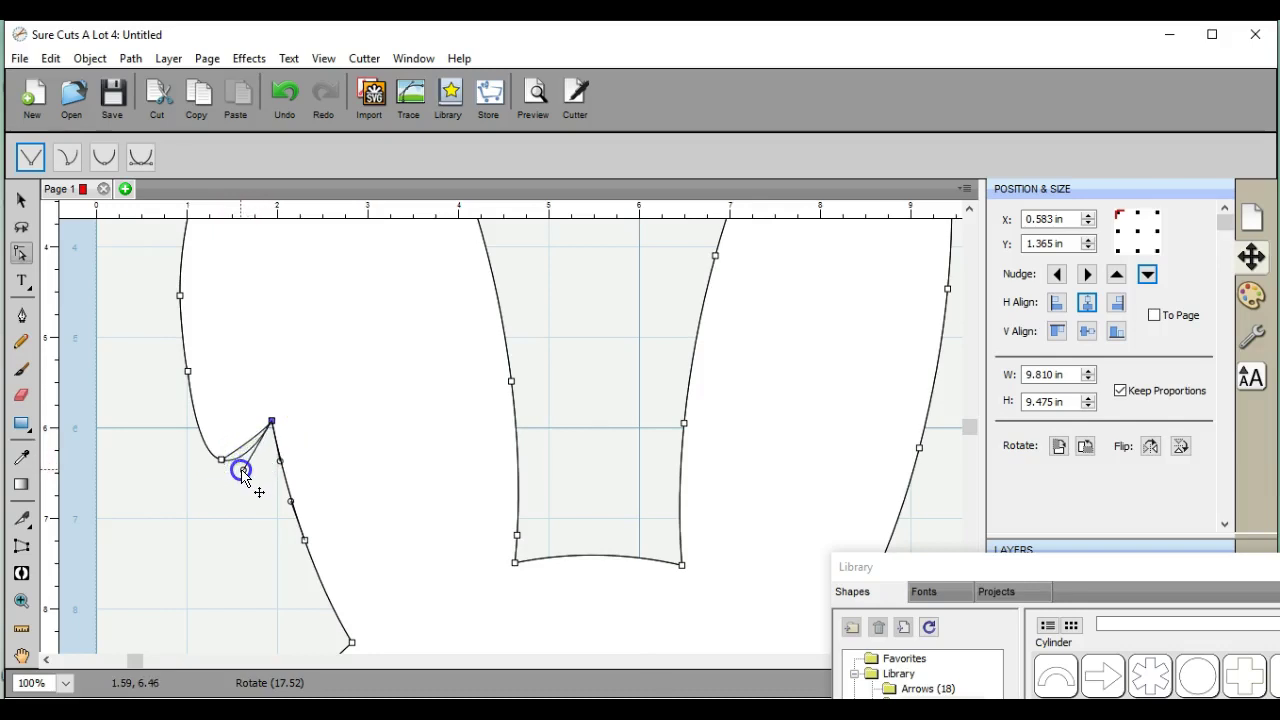
pyautogui.click(130, 432)
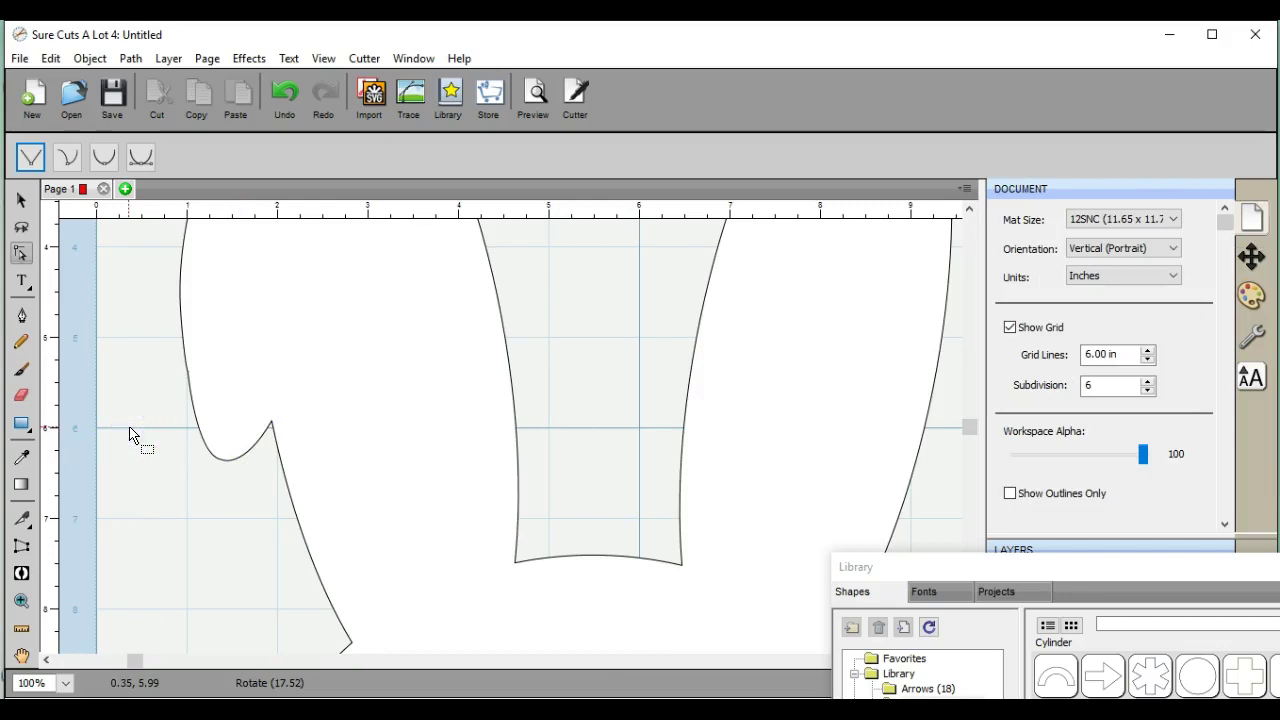
# - Shift the point on the flap's outer edge slightly outward to about 0.96, 5.40 to smooth the outline
pyautogui.click(189, 383)
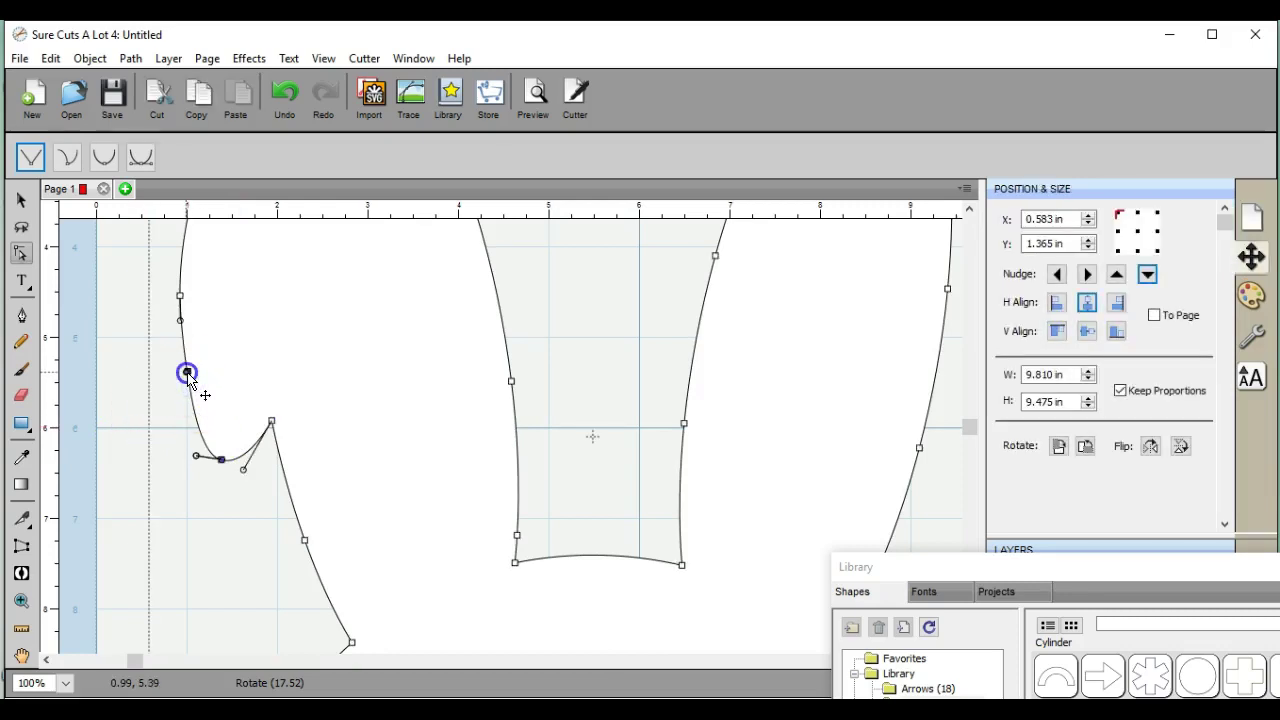
pyautogui.click(187, 373)
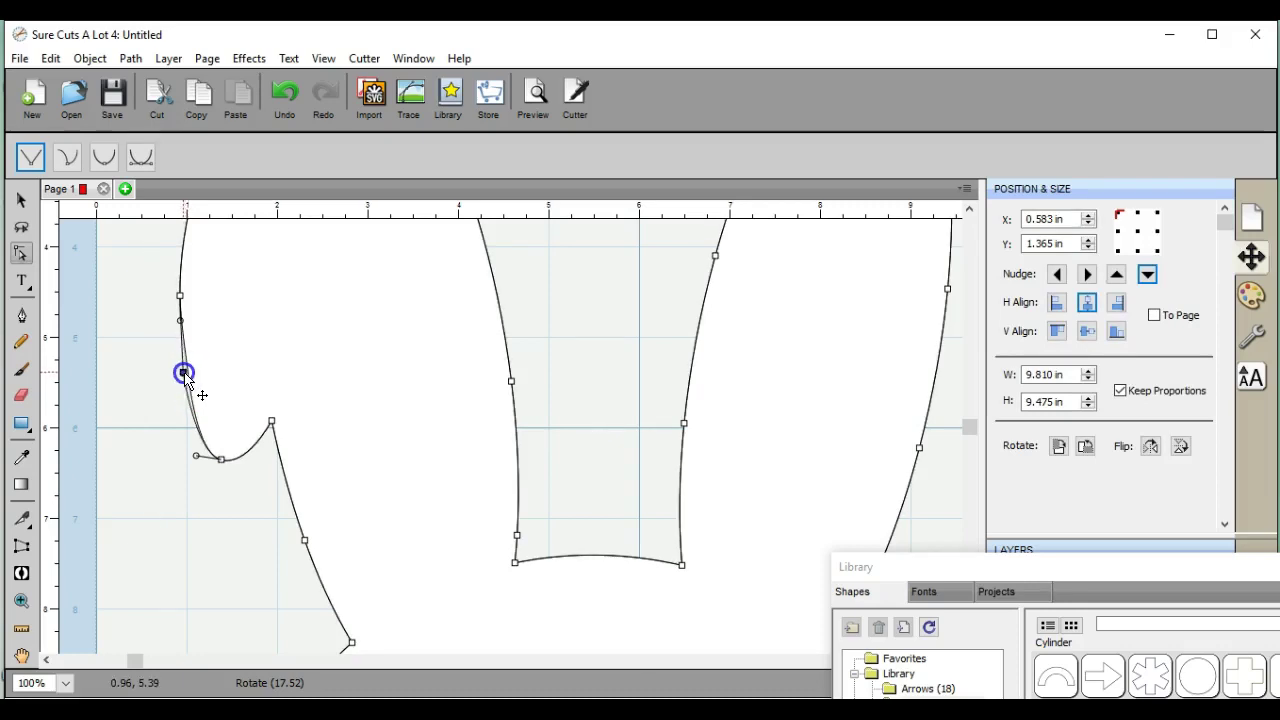
pyautogui.click(183, 375)
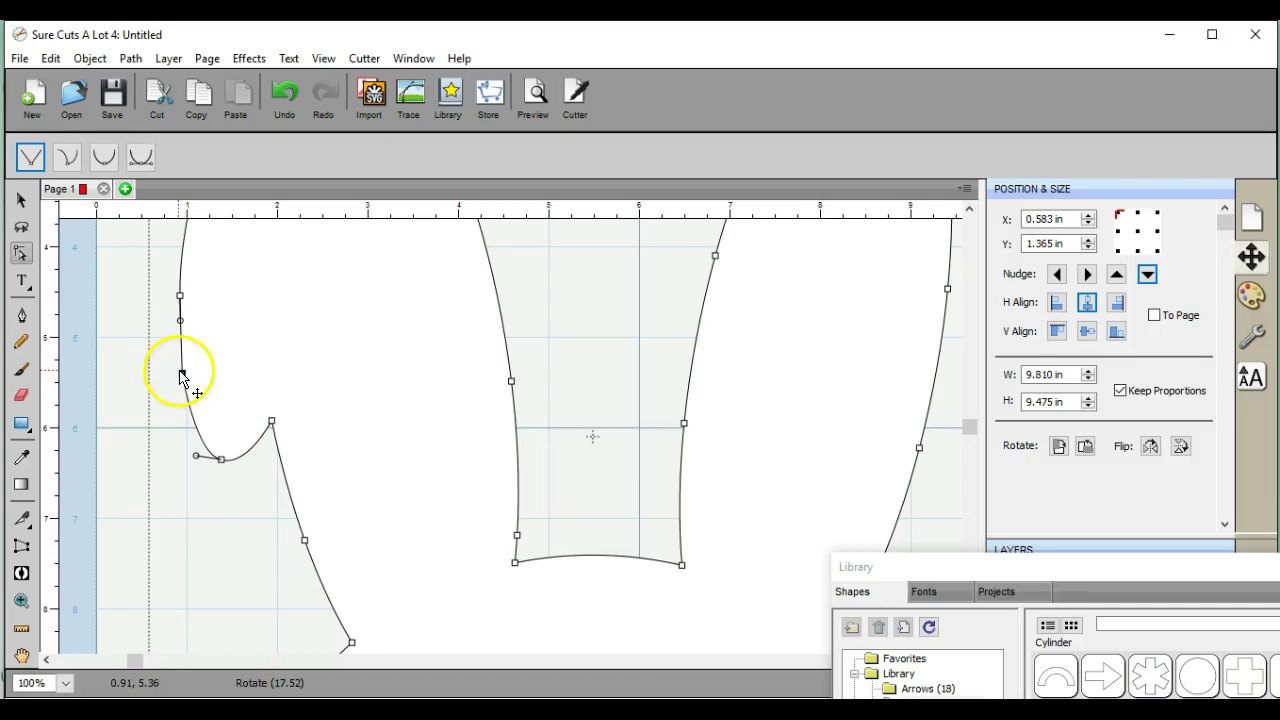
pyautogui.click(134, 375)
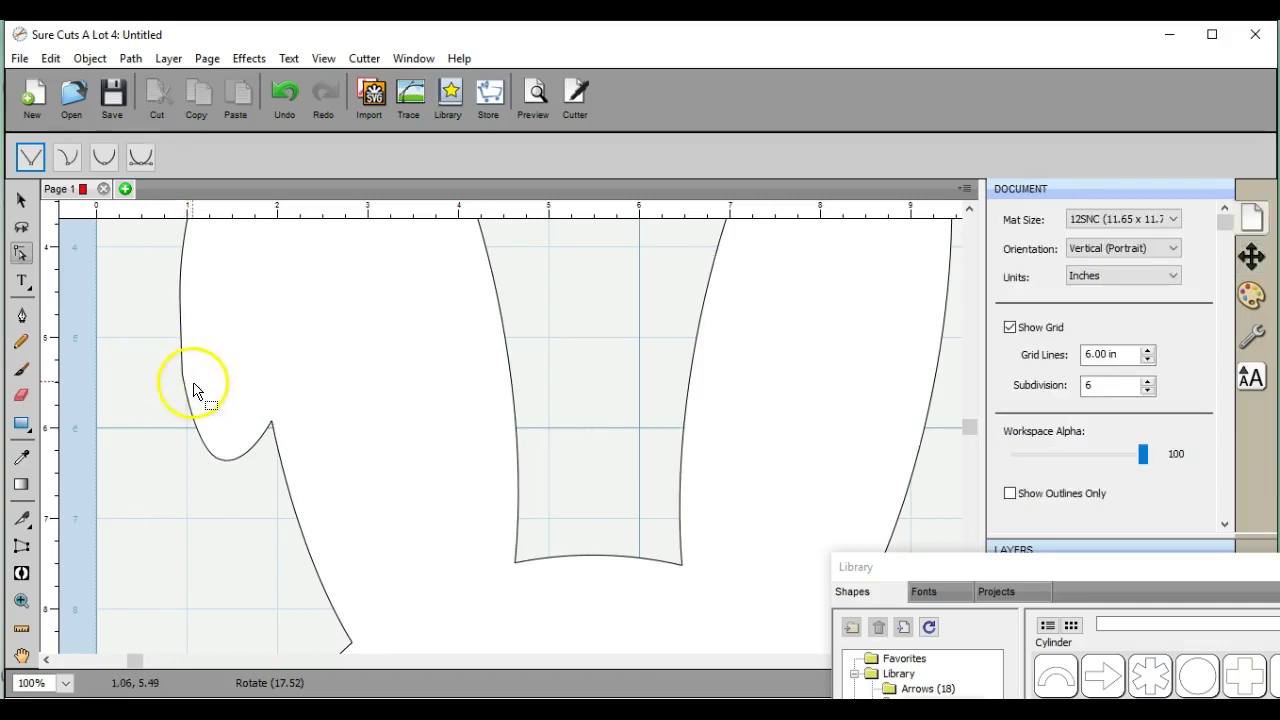
pyautogui.click(182, 375)
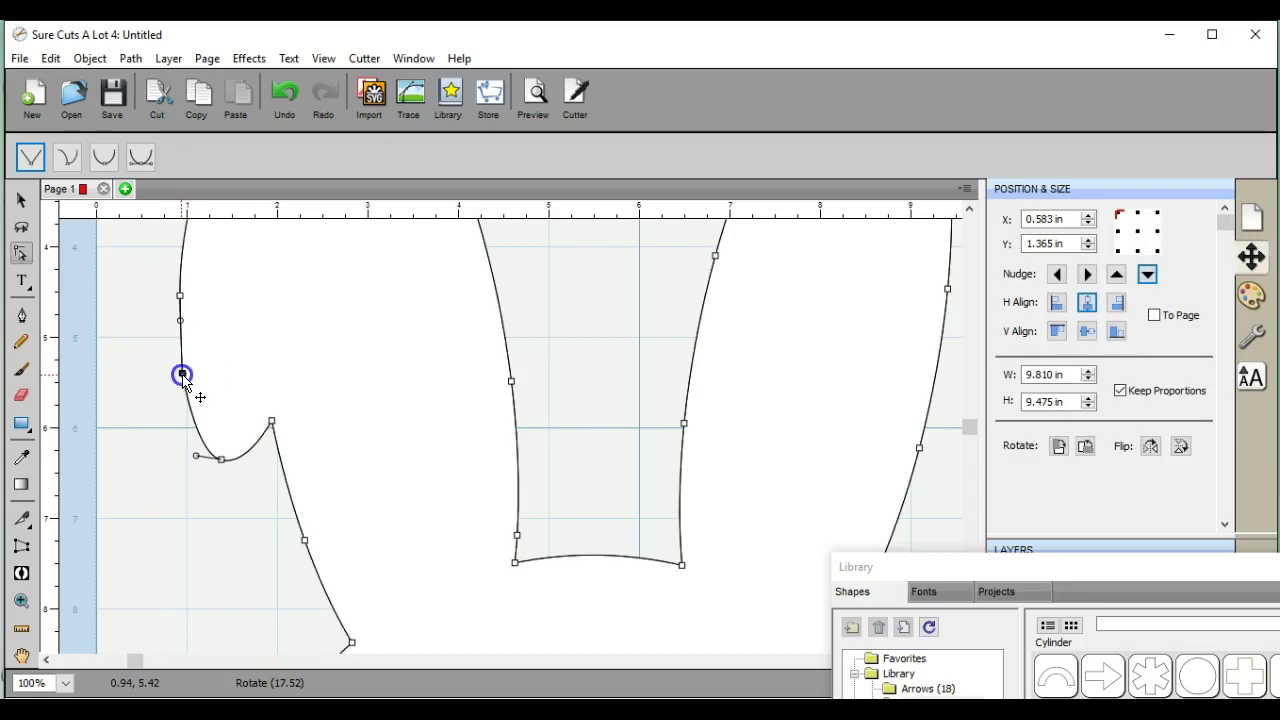
pyautogui.click(183, 375)
pyautogui.click(182, 375)
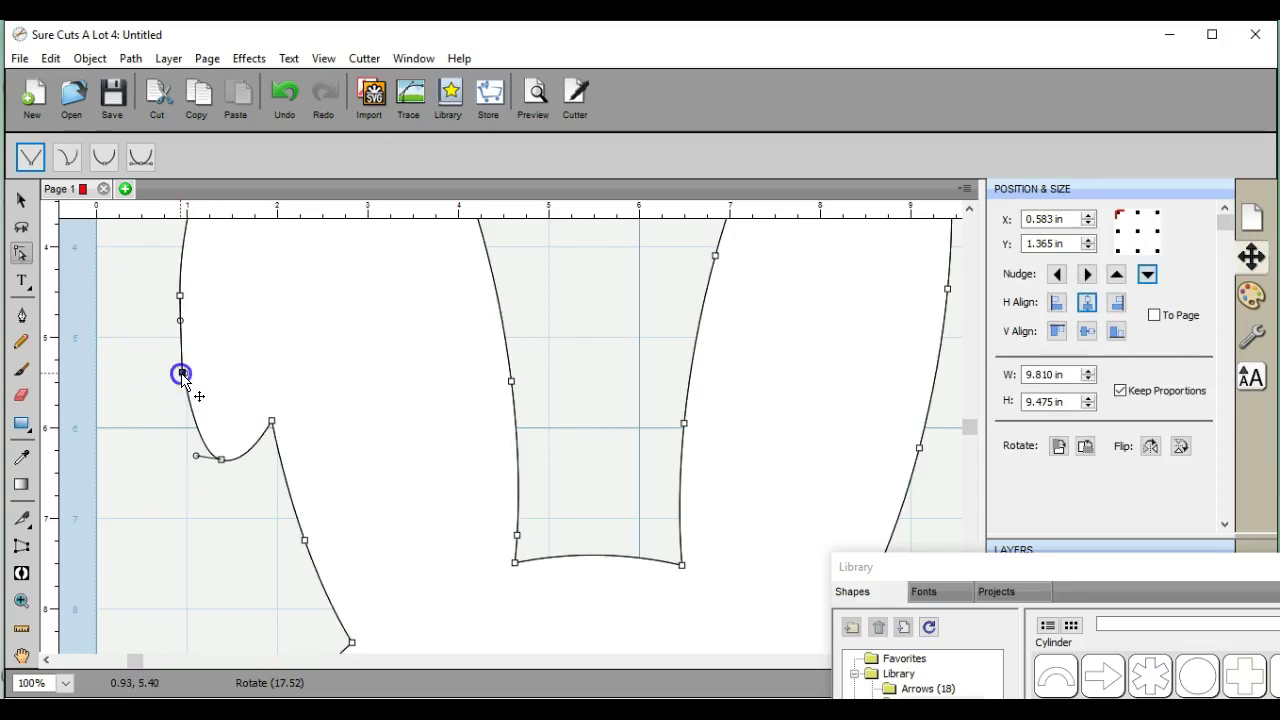
pyautogui.click(131, 378)
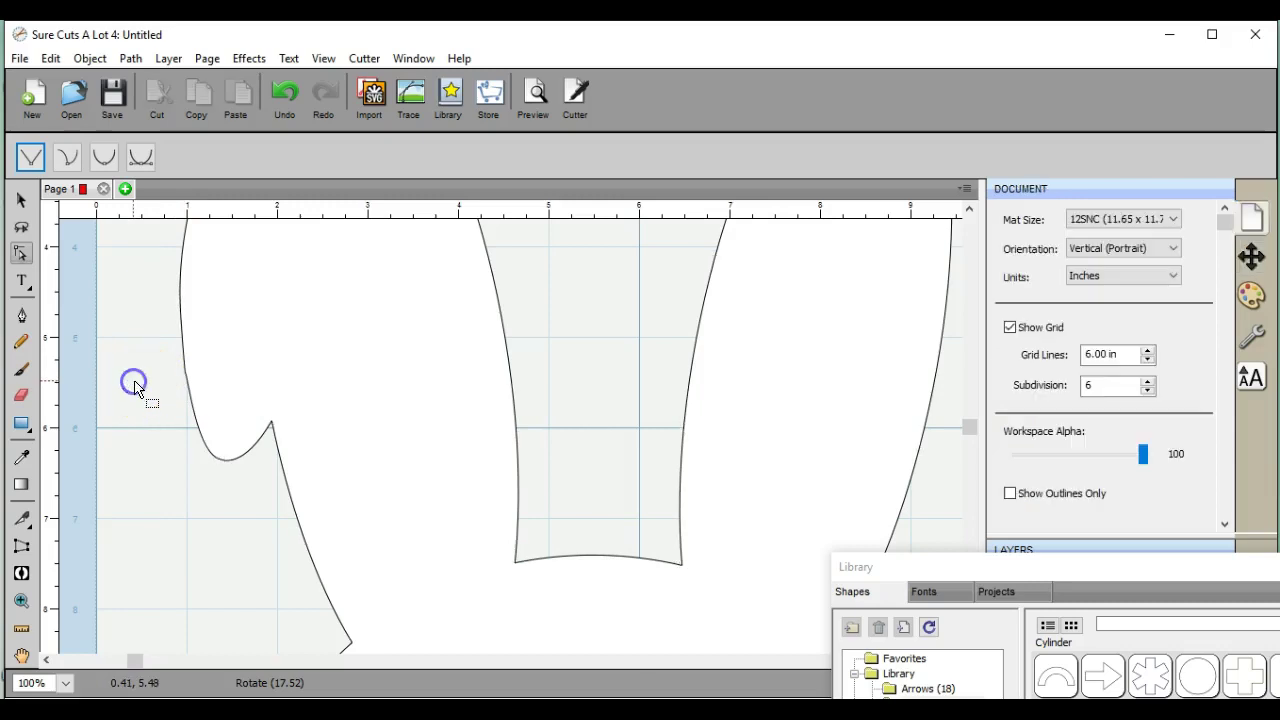
# - Add the tall oval from the Basic Shapes library and enlarge it over the right ear, at about X 7.76, Y 2.02 in
pyautogui.click(35, 683)
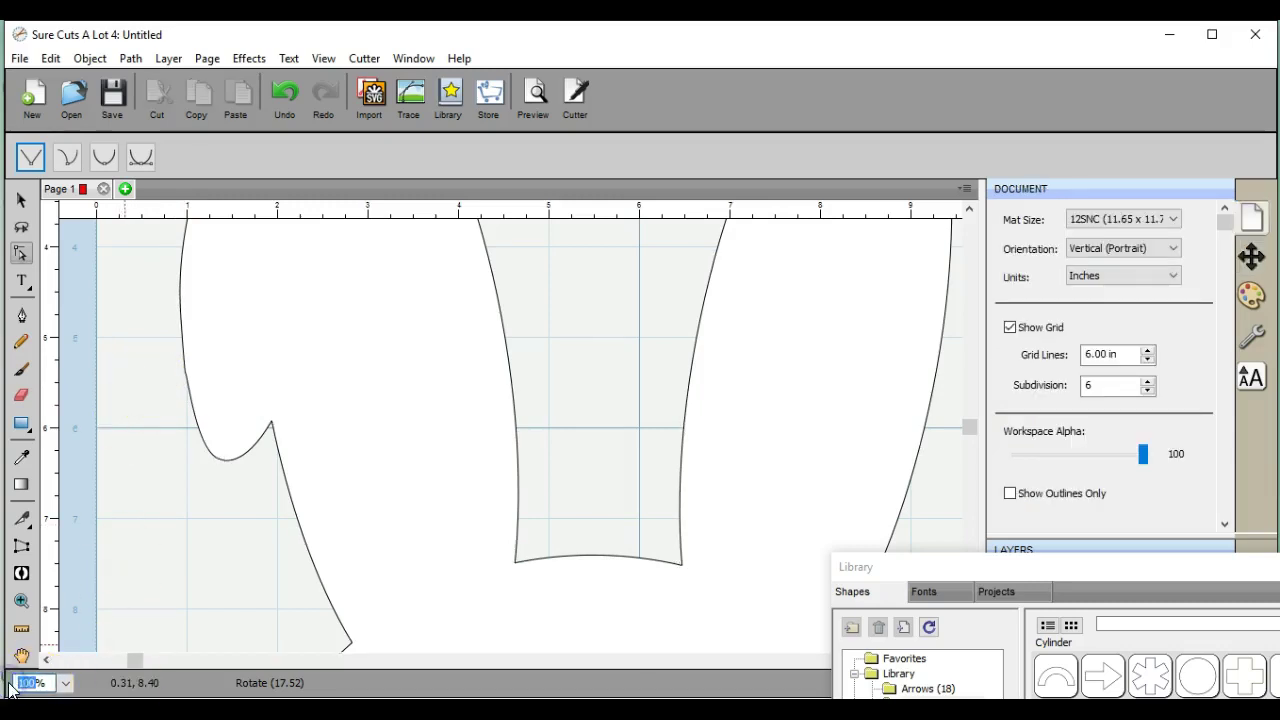
pyautogui.press('Return')
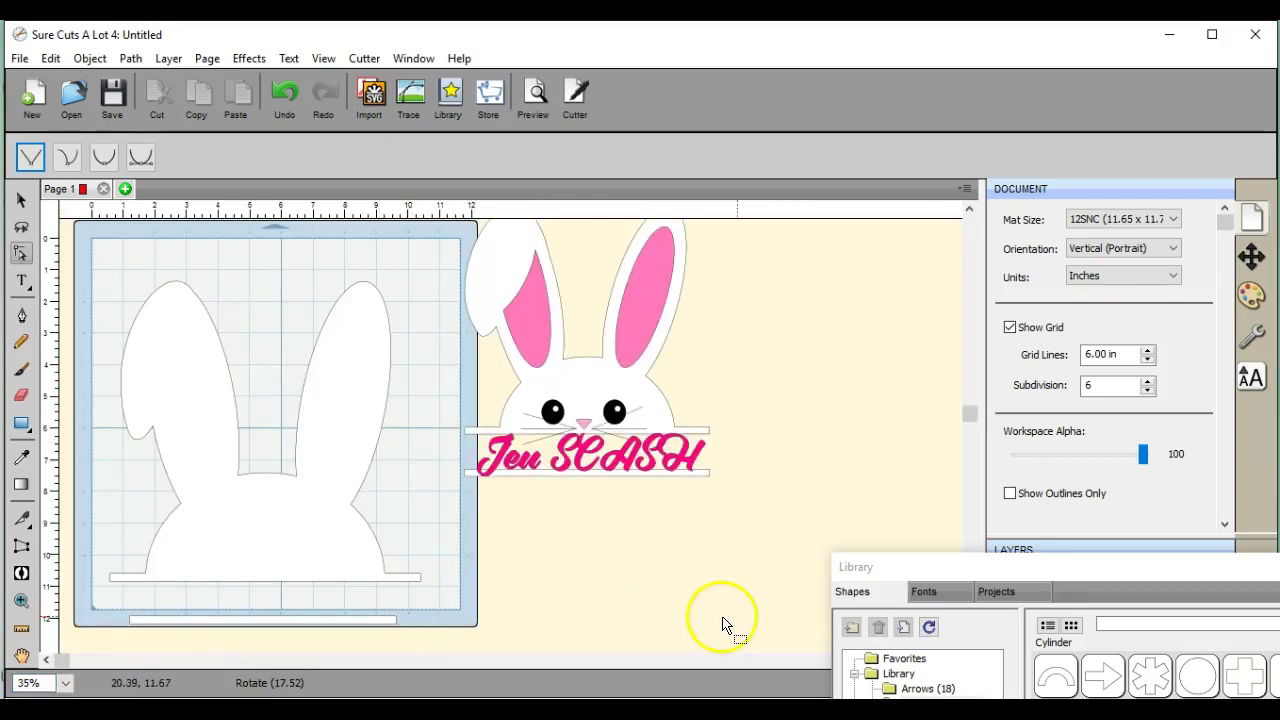
pyautogui.moveTo(1040, 570); pyautogui.dragTo(852, 336)
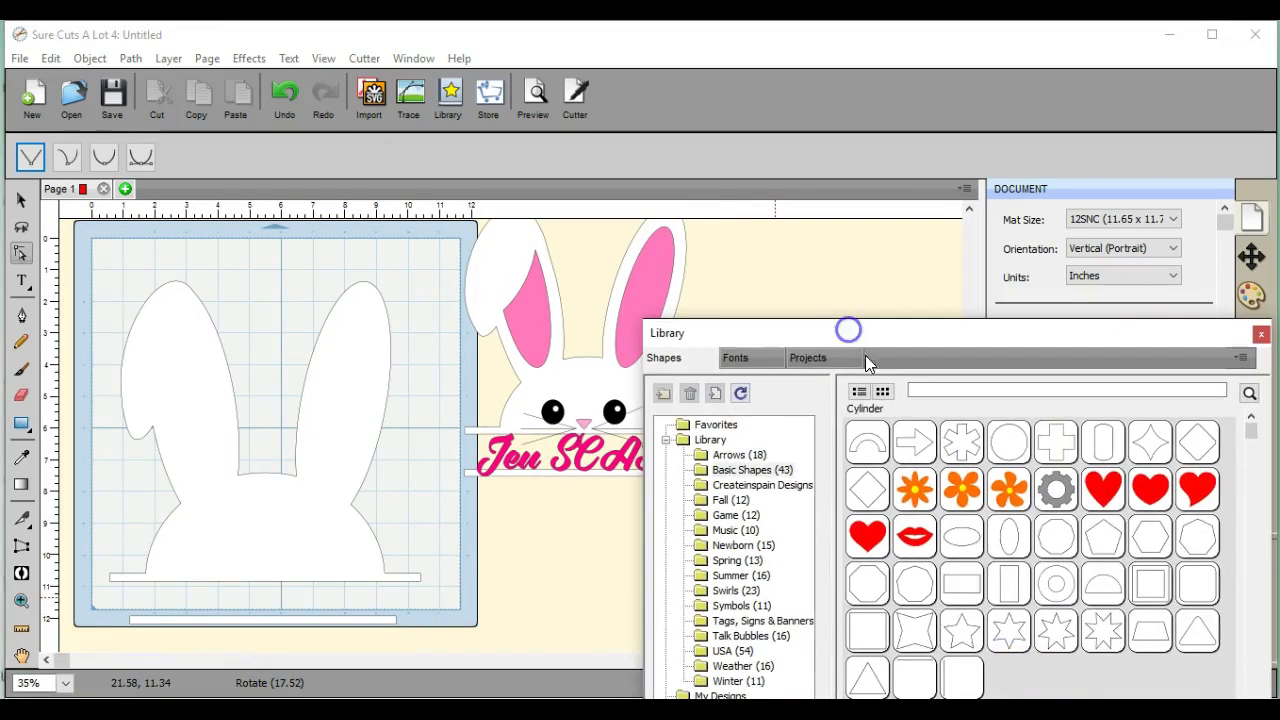
pyautogui.doubleClick(995, 545)
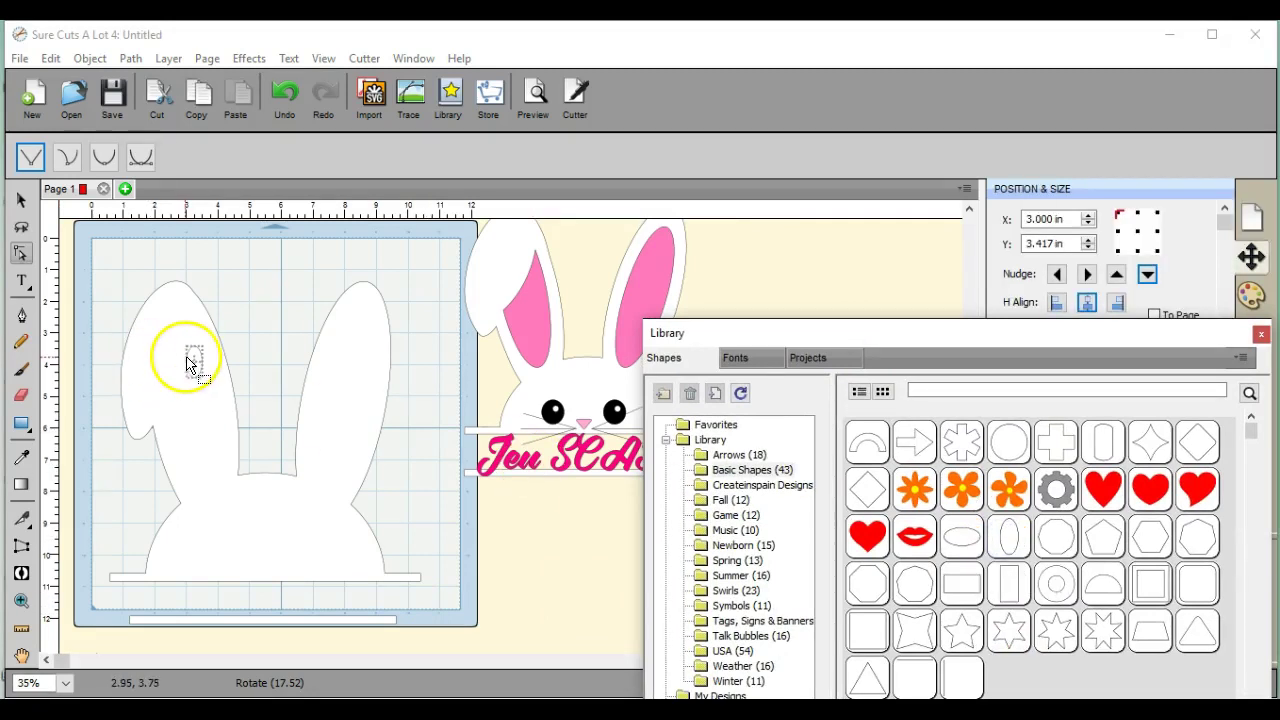
pyautogui.click(20, 200)
pyautogui.moveTo(191, 362); pyautogui.dragTo(259, 470)
pyautogui.moveTo(286, 357); pyautogui.dragTo(310, 376)
pyautogui.moveTo(274, 470); pyautogui.dragTo(274, 472)
pyautogui.moveTo(272, 360); pyautogui.dragTo(353, 361)
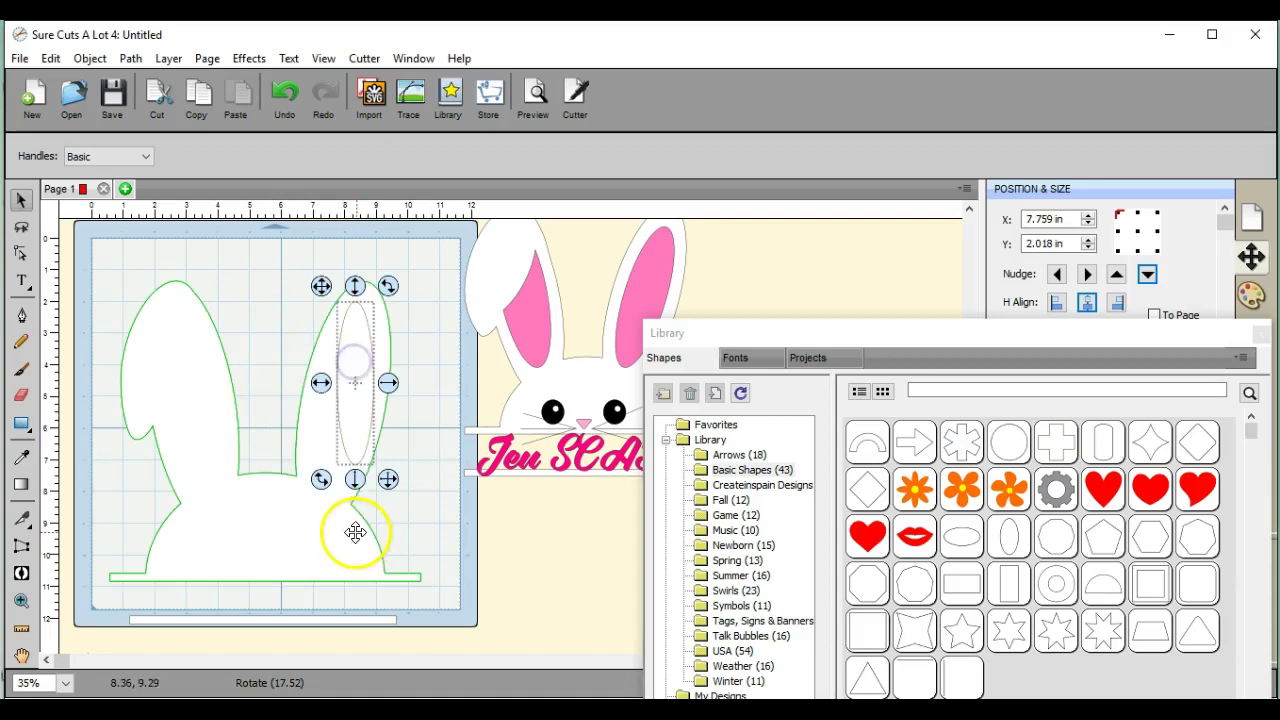
# - Lengthen, widen and tilt the oval to fit inside the right ear, at about X 7.09, Y 2.15 in
pyautogui.moveTo(355, 481); pyautogui.dragTo(355, 497)
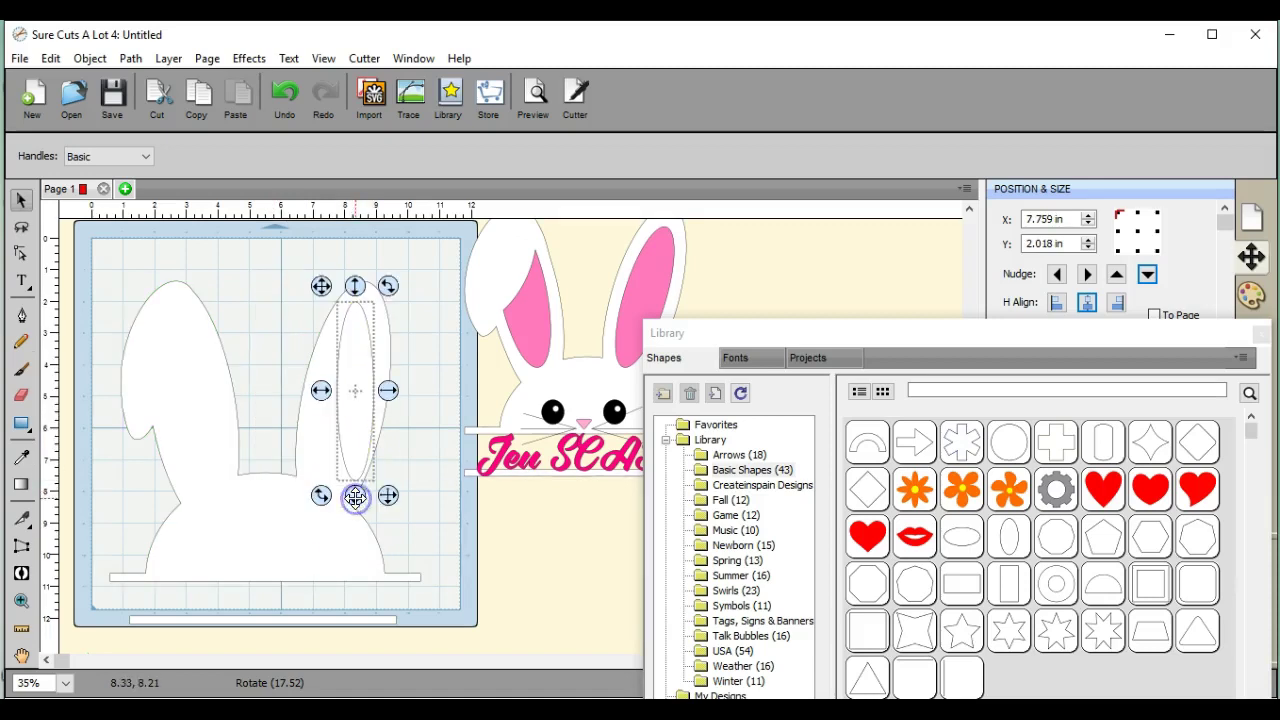
pyautogui.moveTo(383, 420); pyautogui.dragTo(405, 397)
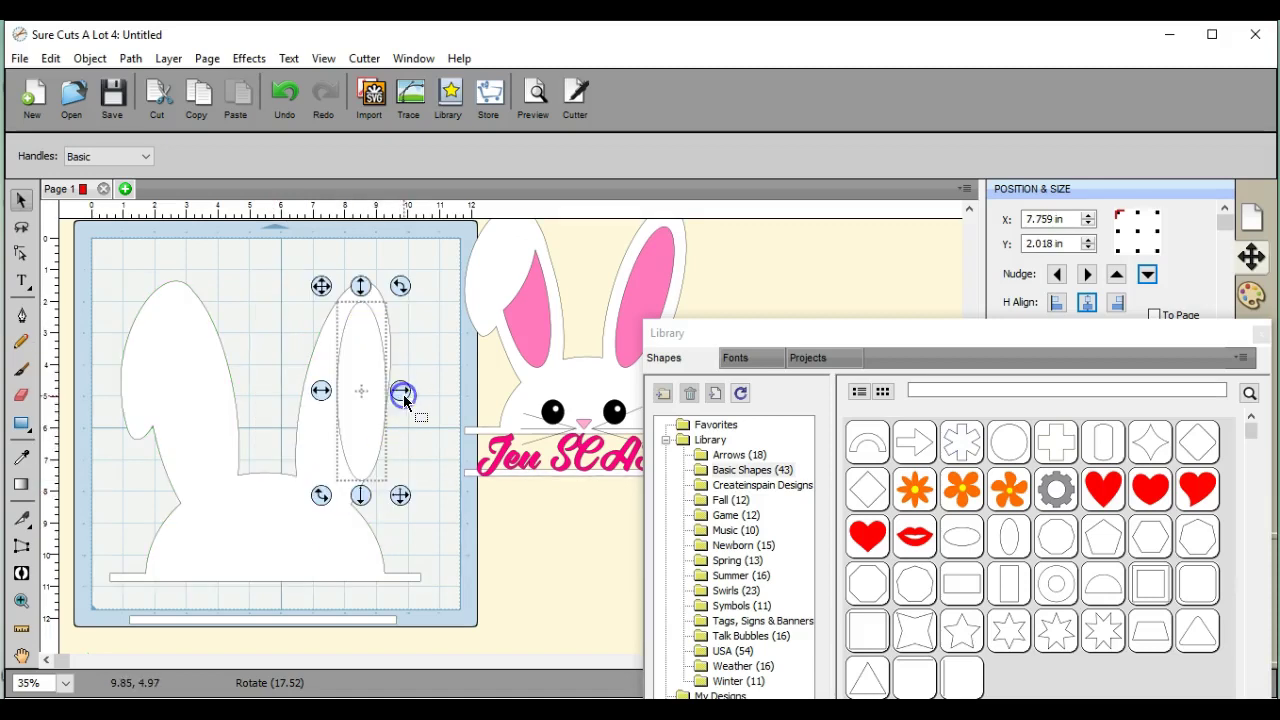
pyautogui.moveTo(407, 320)
pyautogui.mouseDown()
pyautogui.moveTo(403, 284)
pyautogui.moveTo(409, 326)
pyautogui.mouseUp()
pyautogui.moveTo(363, 380); pyautogui.dragTo(337, 374)
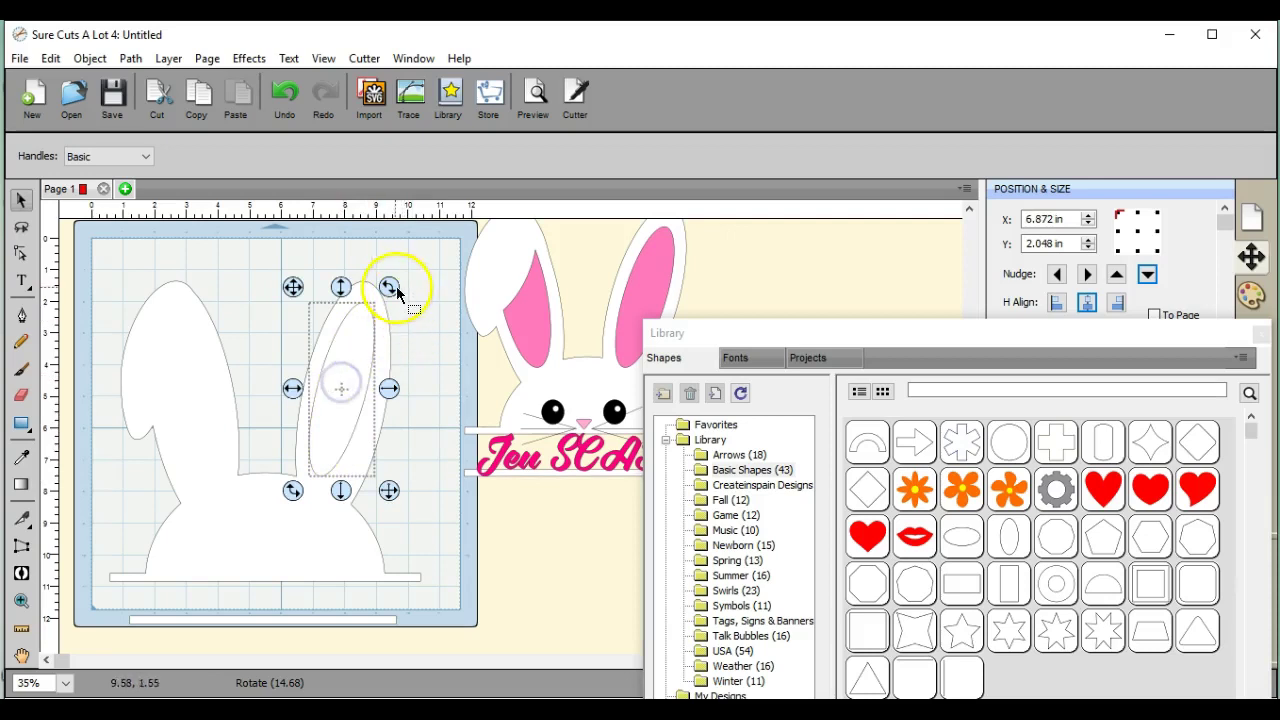
pyautogui.moveTo(391, 285); pyautogui.dragTo(391, 287)
pyautogui.moveTo(344, 371); pyautogui.dragTo(352, 396)
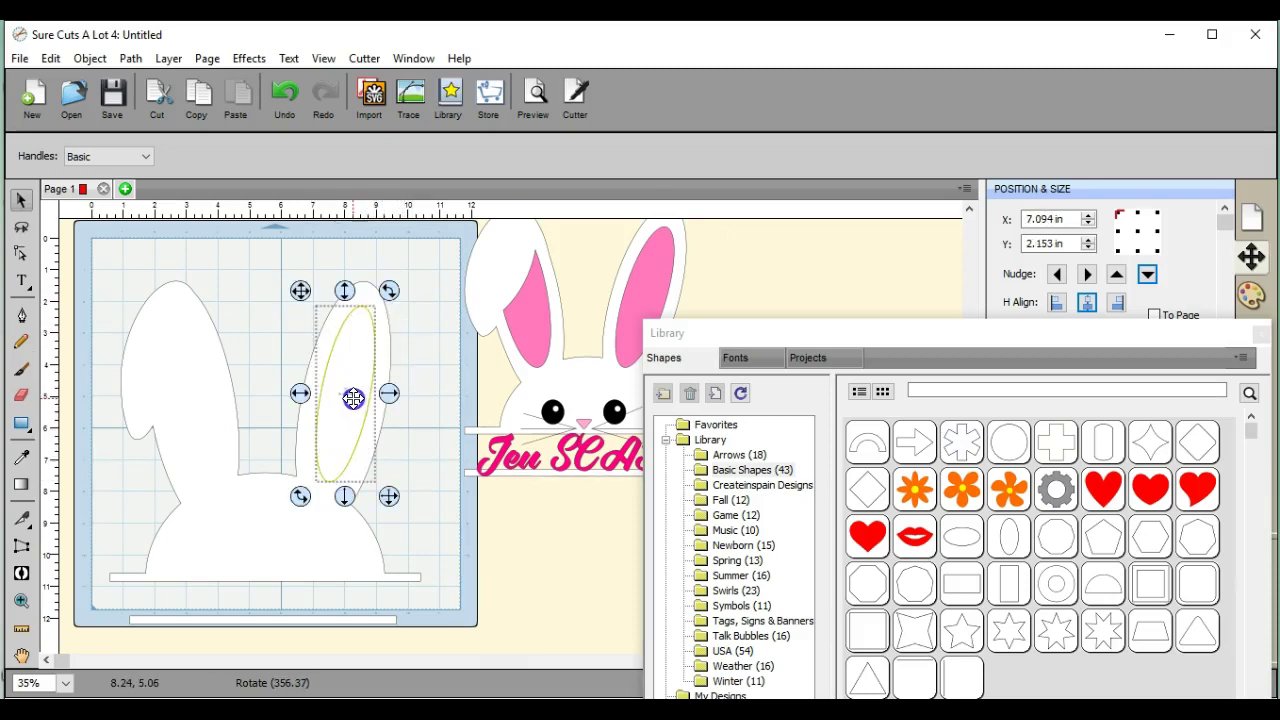
# - Duplicate the inner-ear oval with 2 total columns and 1 row, and move the copy onto the left ear
pyautogui.click(90, 58)
pyautogui.click(126, 266)
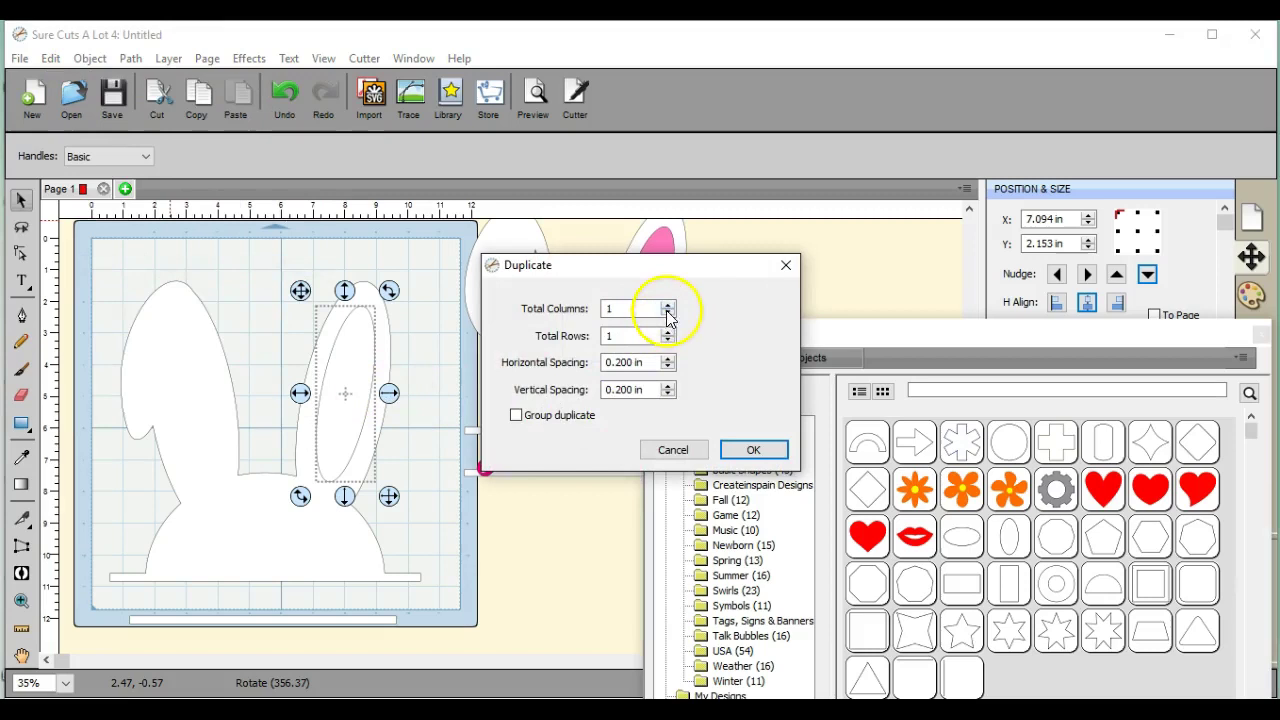
pyautogui.click(668, 305)
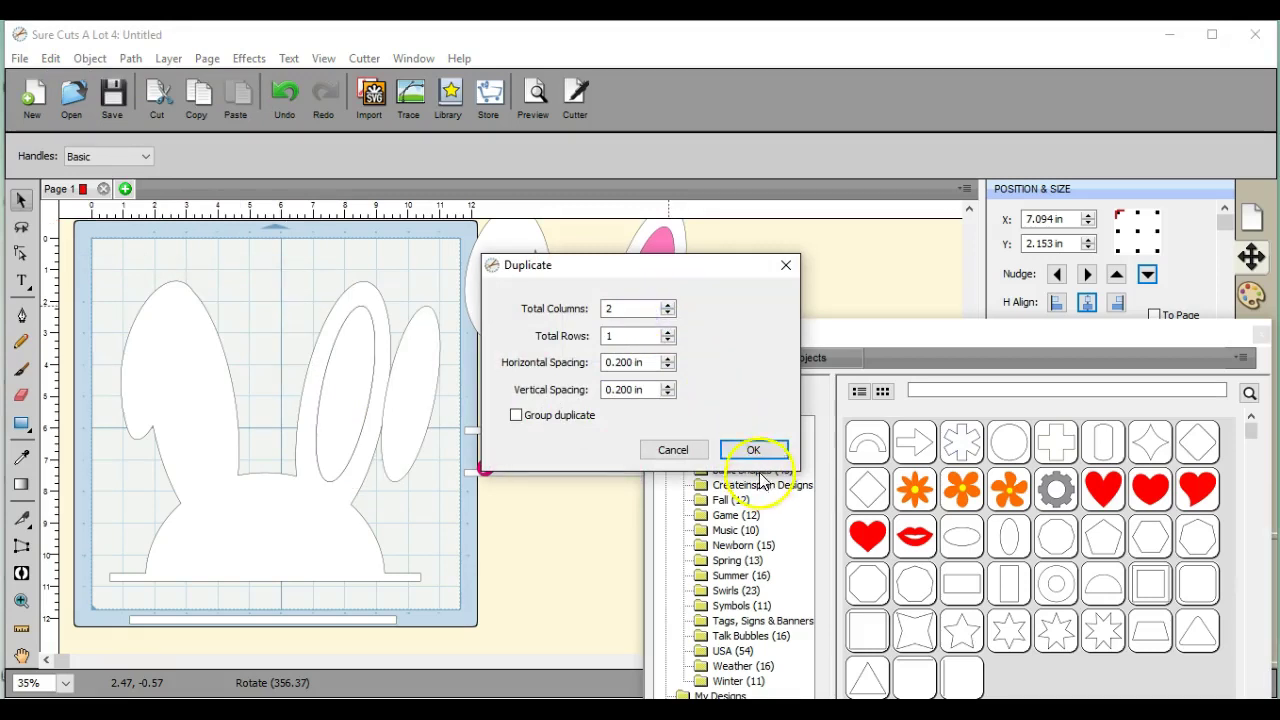
pyautogui.click(755, 449)
pyautogui.moveTo(421, 401); pyautogui.dragTo(198, 413)
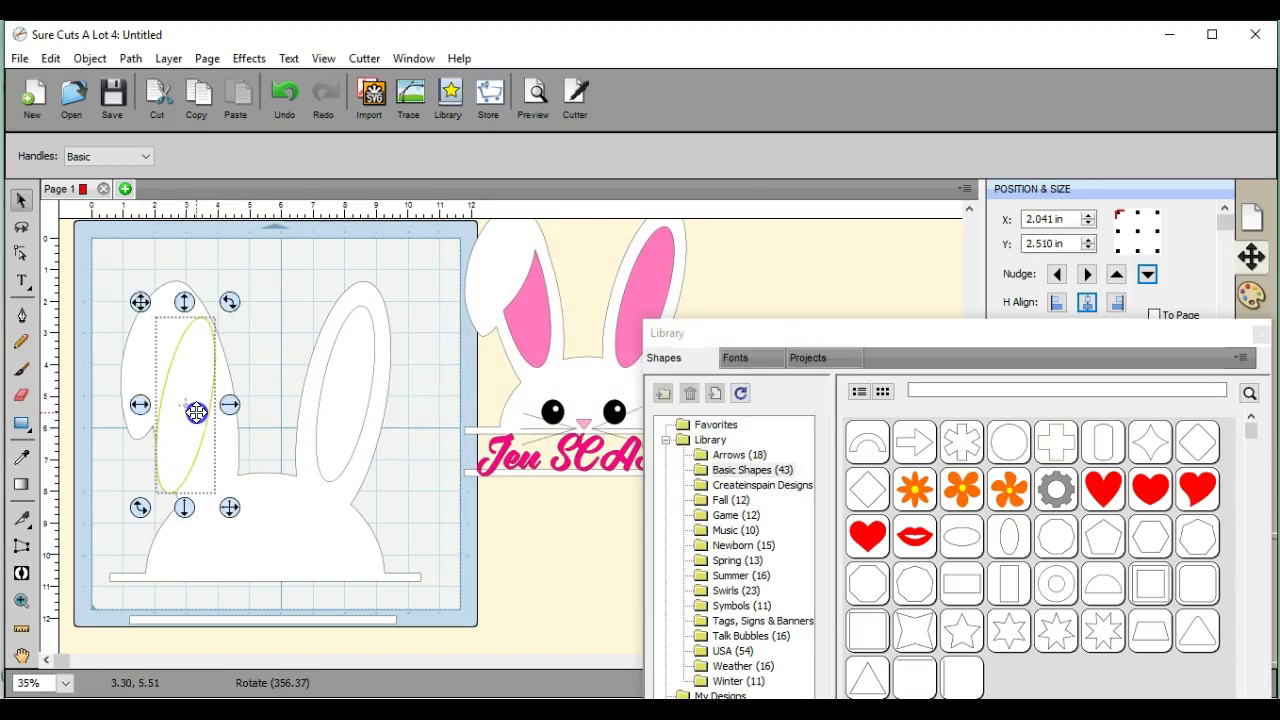
# - Rotate the copied oval to lean along the left ear and position it inside, at about X 2.21, Y 2.36 in
pyautogui.moveTo(229, 300); pyautogui.dragTo(180, 292)
pyautogui.moveTo(180, 403); pyautogui.dragTo(187, 397)
pyautogui.click(217, 325)
pyautogui.moveTo(236, 298); pyautogui.dragTo(241, 304)
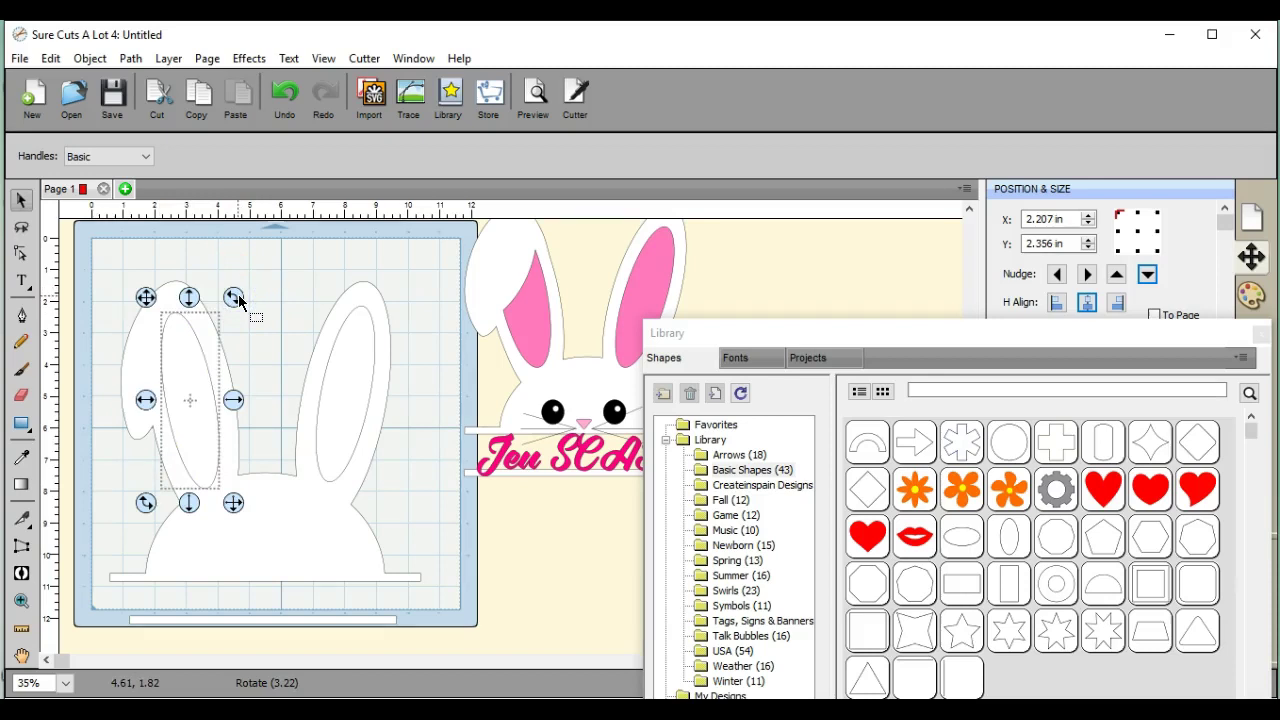
# - Fill both inner-ear ovals with the bright pink basic color (Red 255, Green 0, Blue 128)
pyautogui.click(271, 286)
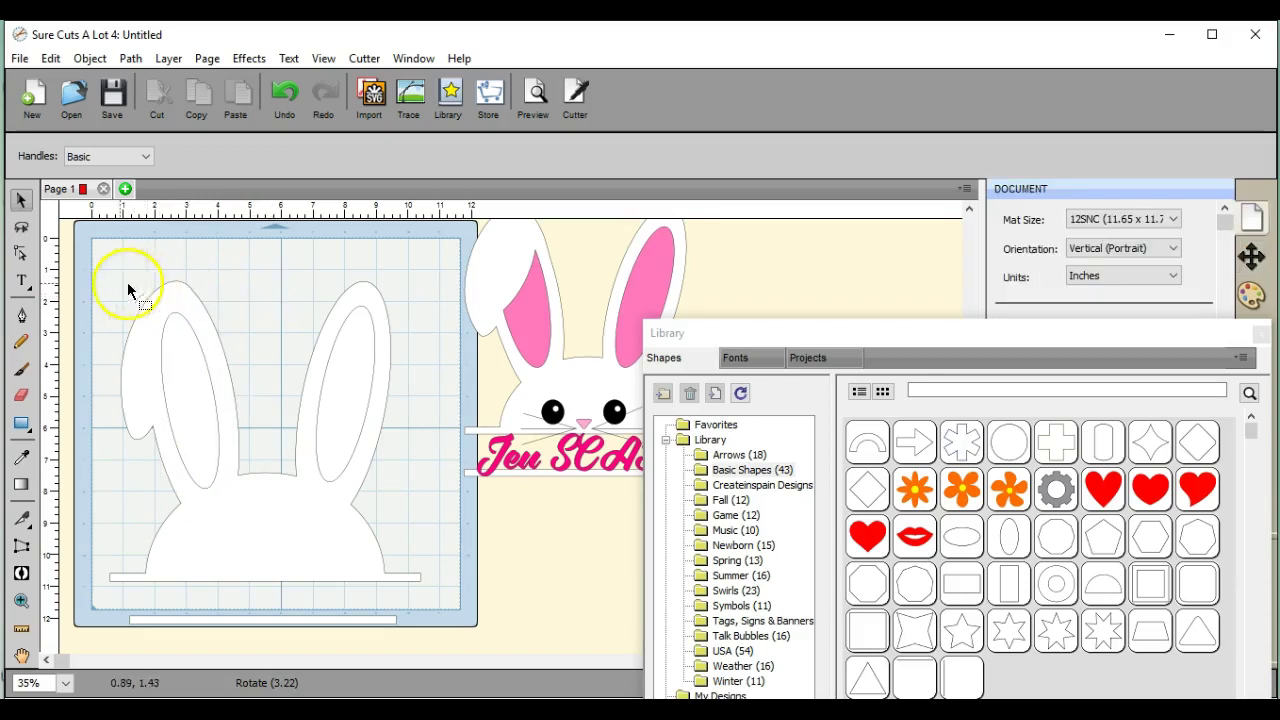
pyautogui.moveTo(95, 288); pyautogui.dragTo(404, 520)
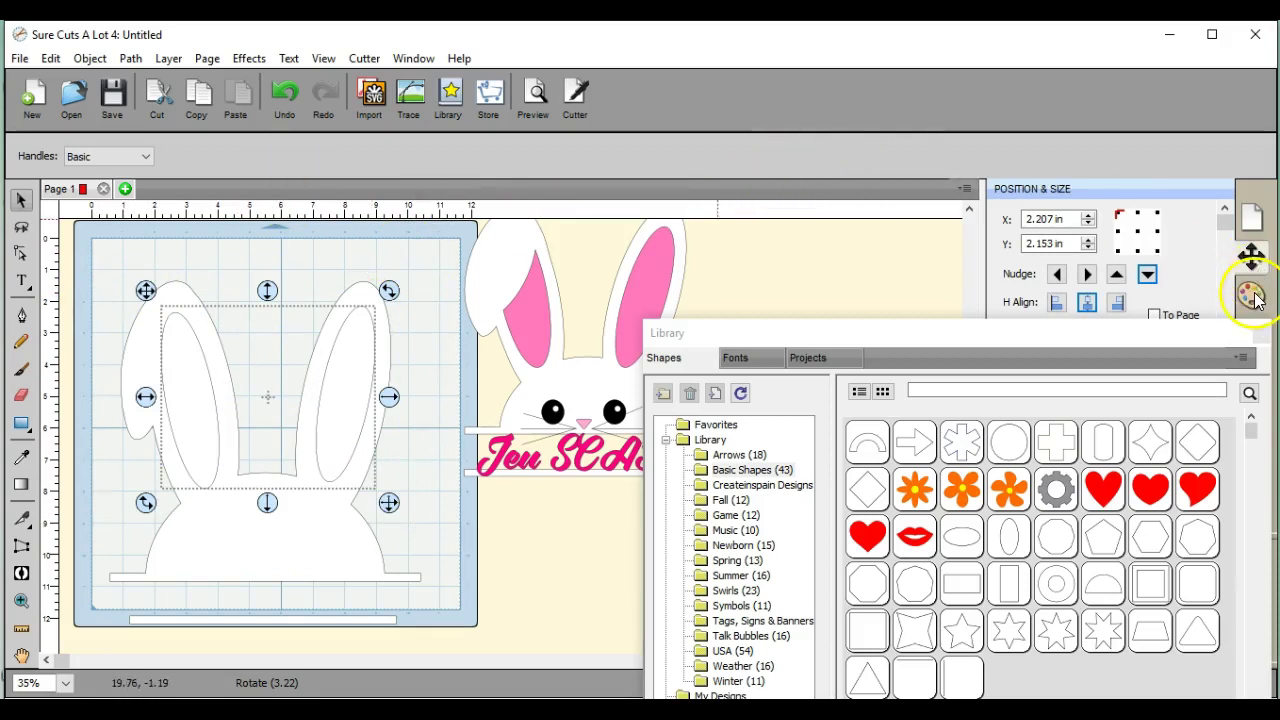
pyautogui.click(1251, 296)
pyautogui.click(1162, 222)
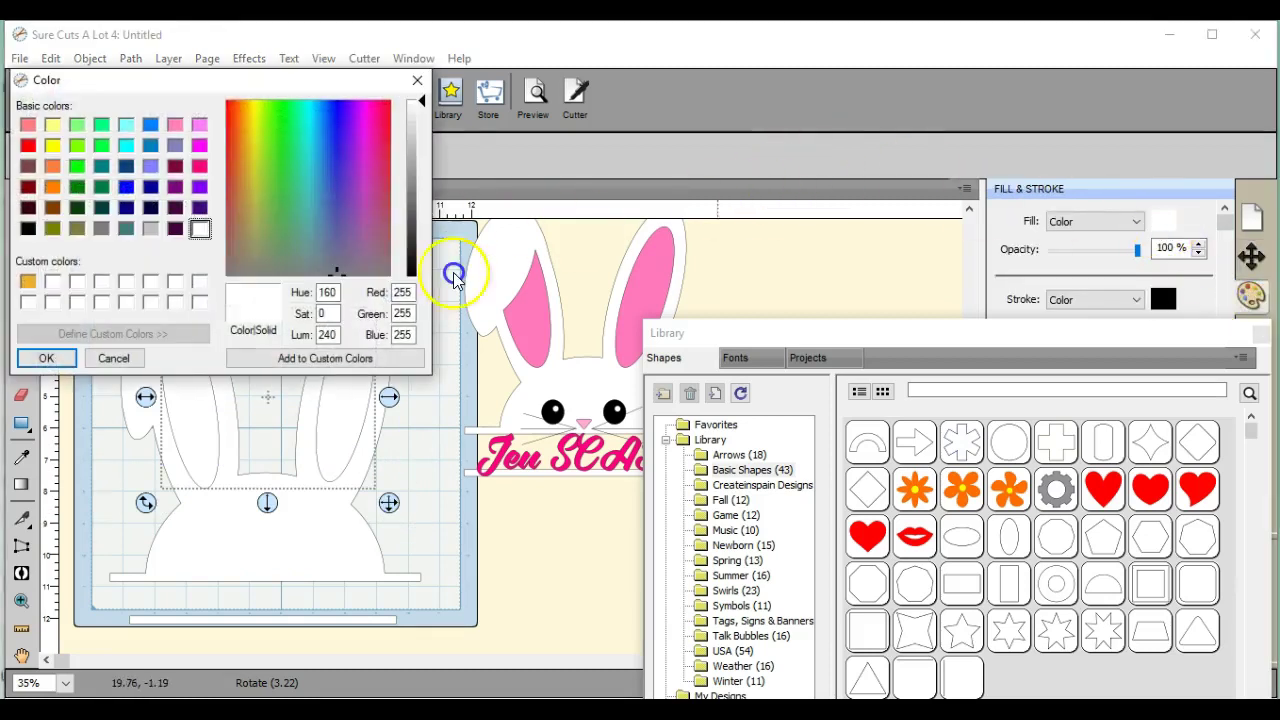
pyautogui.click(201, 166)
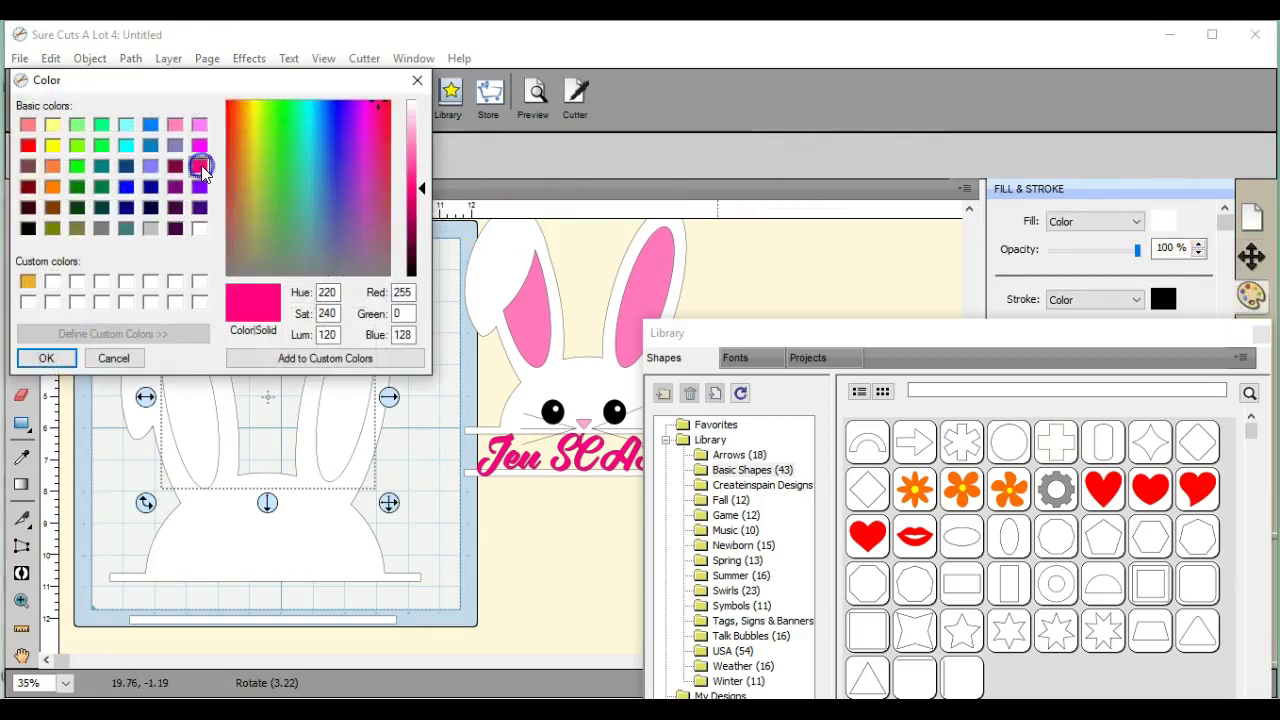
pyautogui.click(45, 358)
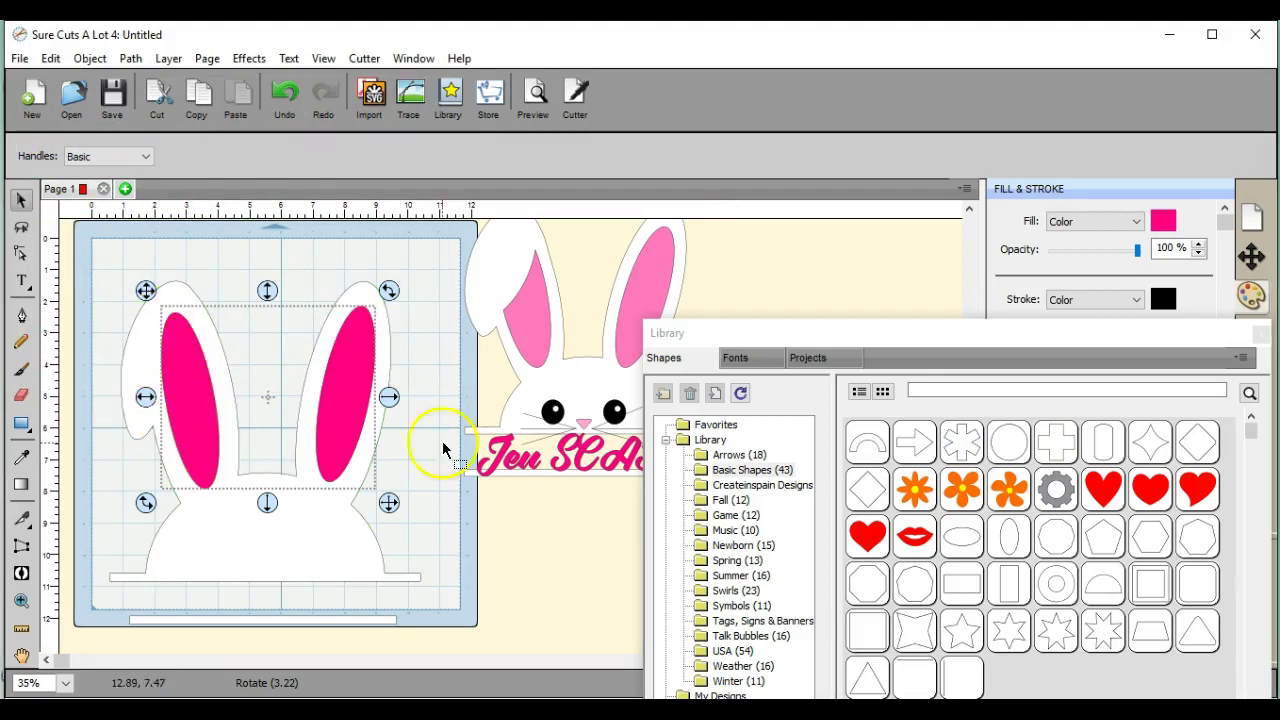
# - Add another tall oval from the Basic Shapes library, widen it and enlarge it over the left ear
pyautogui.doubleClick(1015, 548)
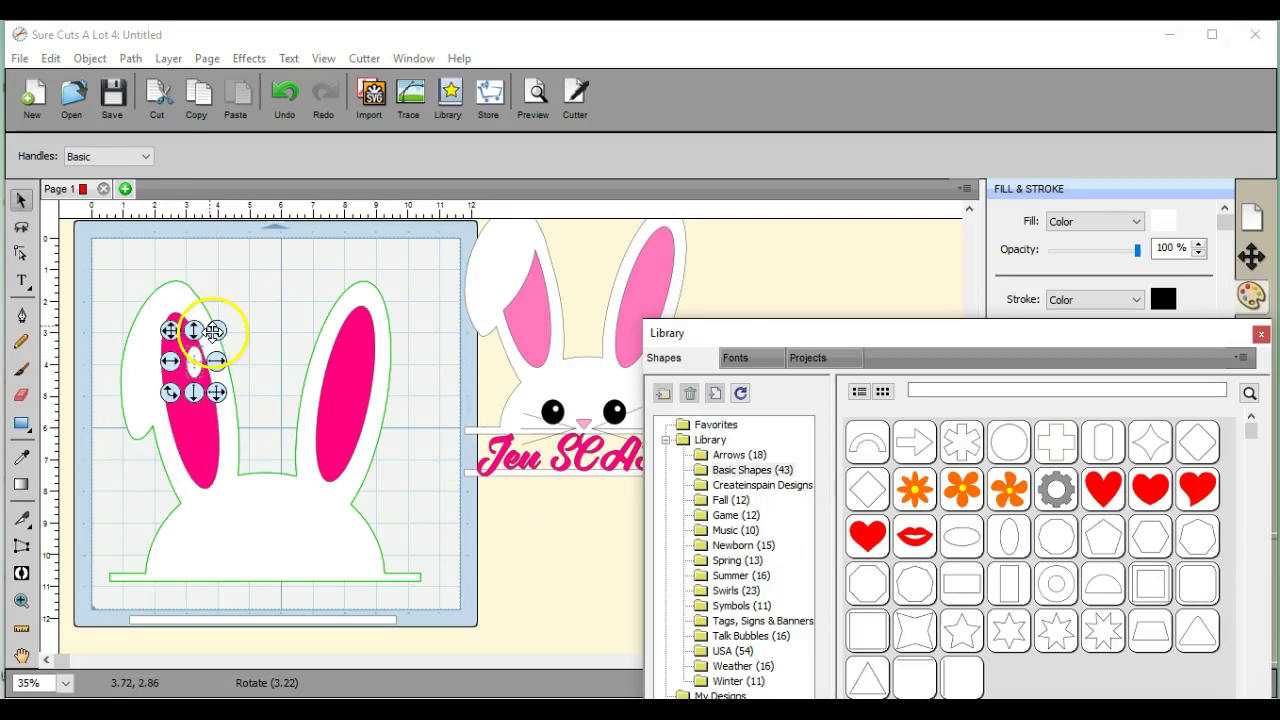
pyautogui.moveTo(213, 332); pyautogui.dragTo(229, 341)
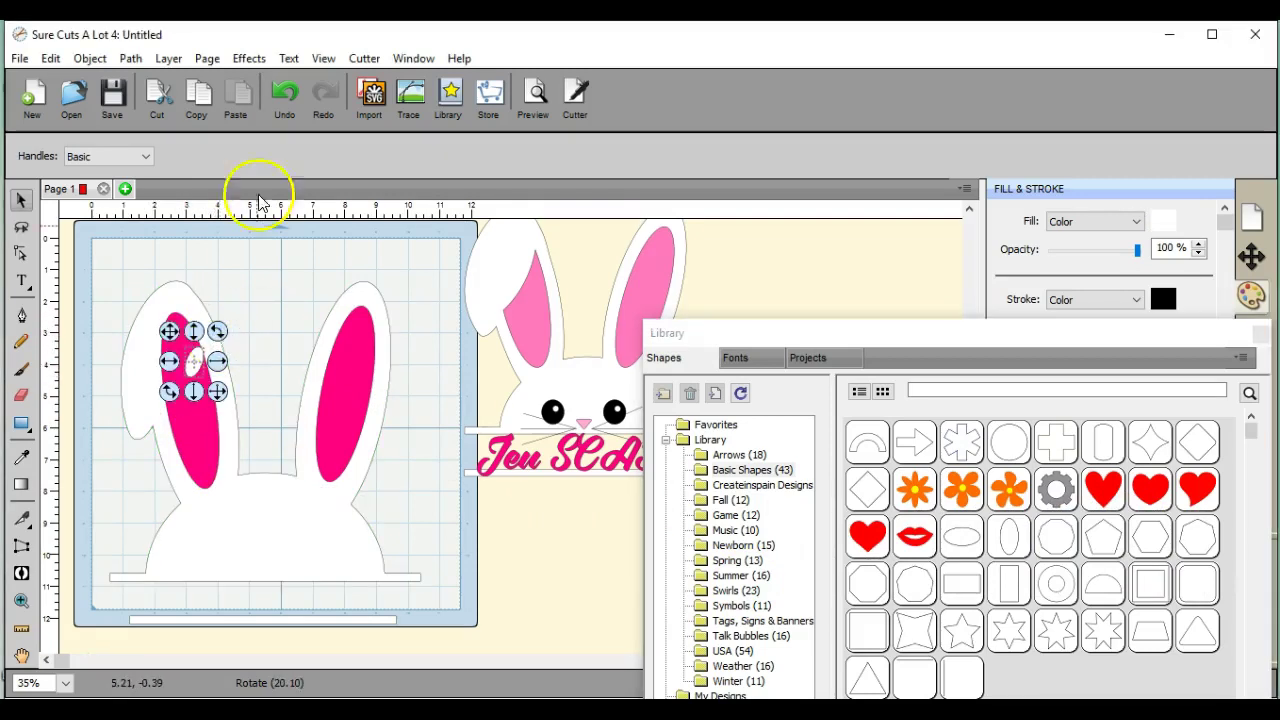
pyautogui.click(284, 92)
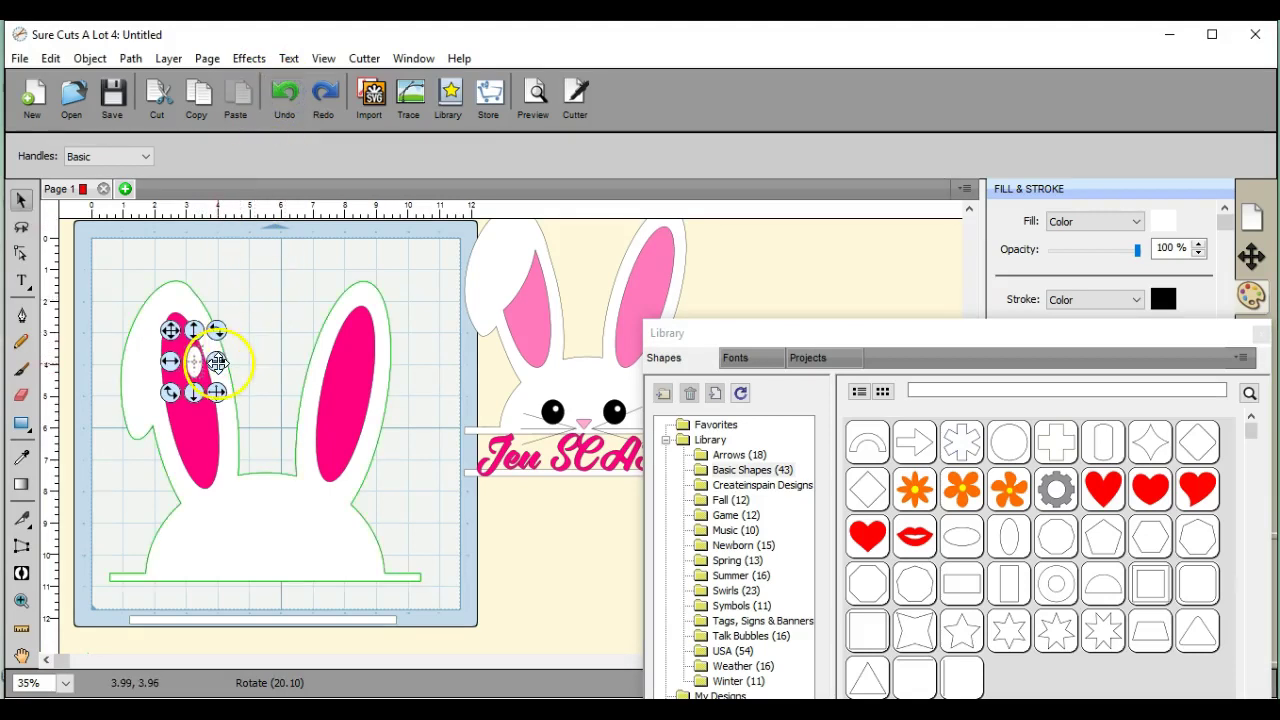
pyautogui.moveTo(218, 363); pyautogui.dragTo(232, 368)
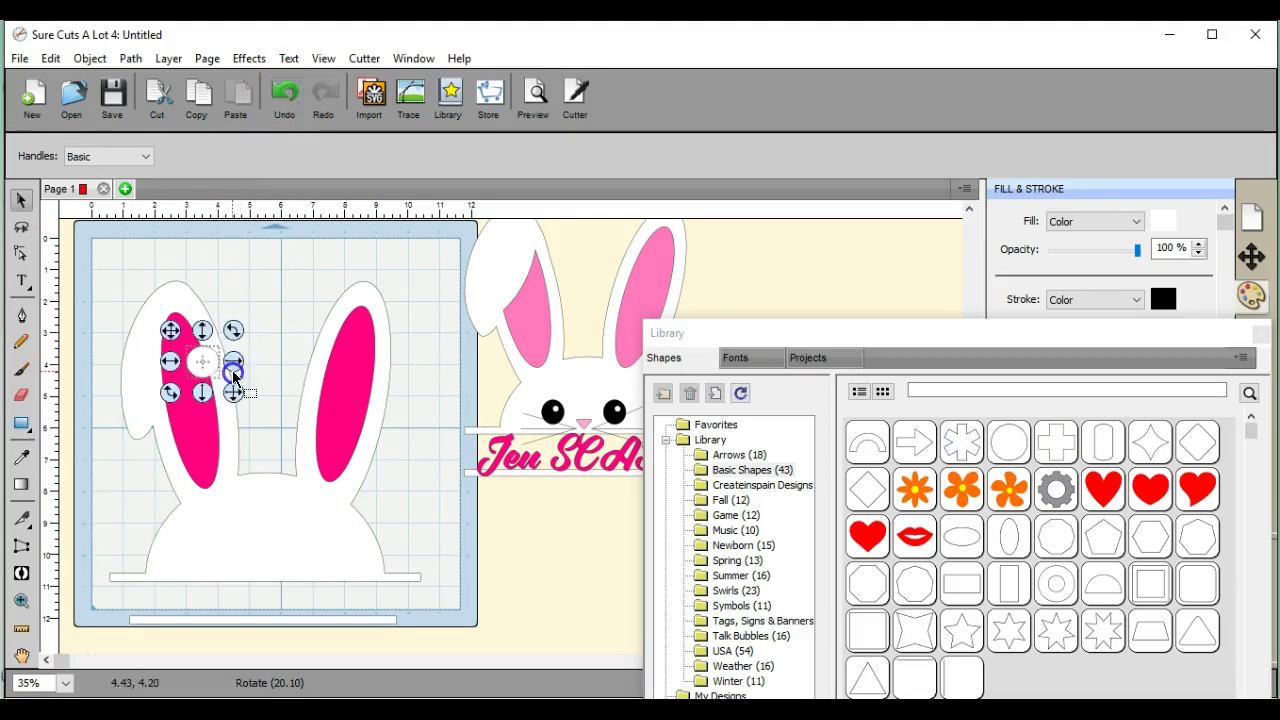
pyautogui.moveTo(238, 414); pyautogui.dragTo(241, 428)
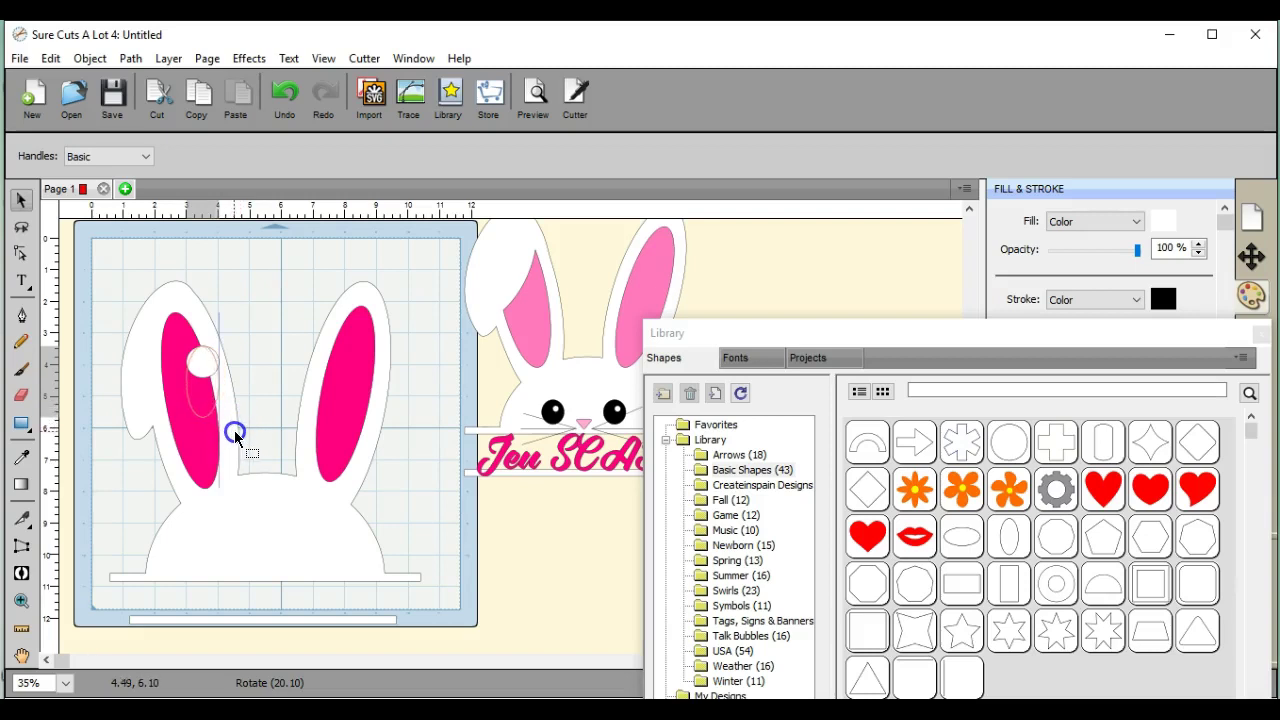
pyautogui.moveTo(239, 437); pyautogui.dragTo(255, 462)
pyautogui.click(238, 330)
pyautogui.click(243, 437)
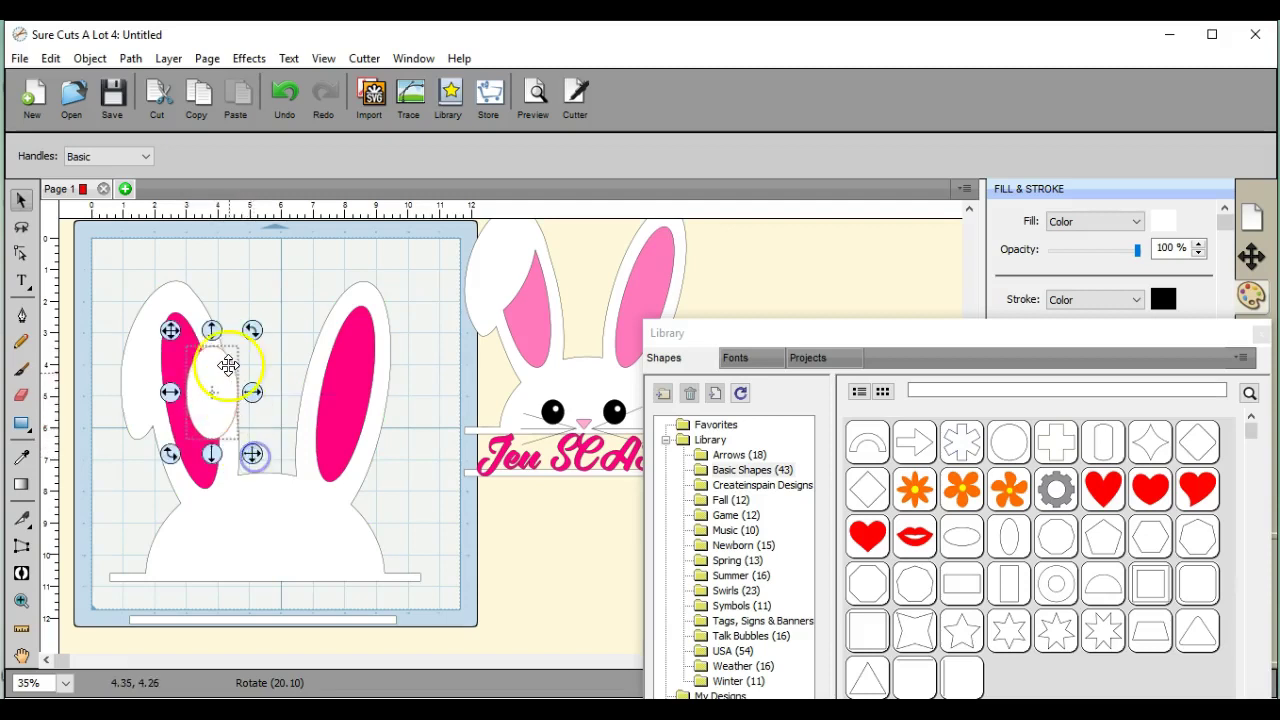
# - Move the white oval onto the left ear's folded flap, rotate it about 14.6° and lengthen it to cover the pink oval's outer edge
pyautogui.click(227, 355)
pyautogui.moveTo(225, 365); pyautogui.dragTo(175, 337)
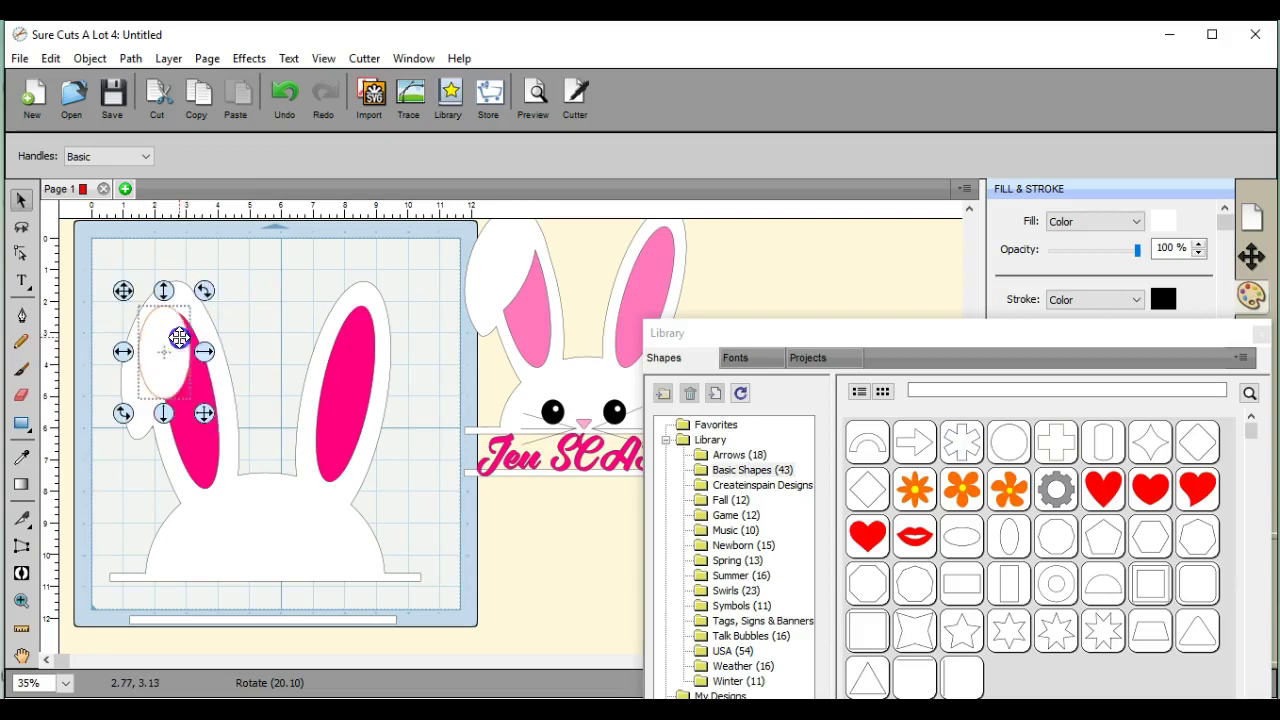
pyautogui.moveTo(212, 276); pyautogui.dragTo(218, 311)
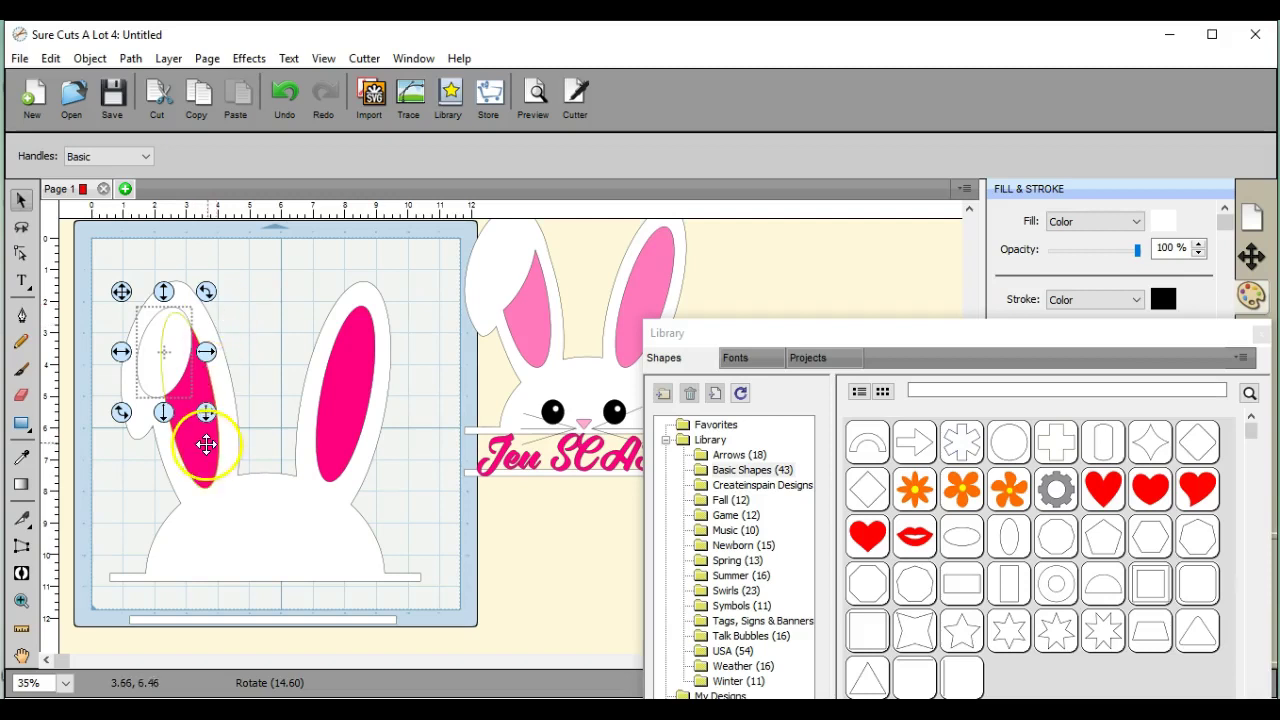
pyautogui.moveTo(208, 412); pyautogui.dragTo(213, 430)
pyautogui.moveTo(166, 363); pyautogui.dragTo(164, 355)
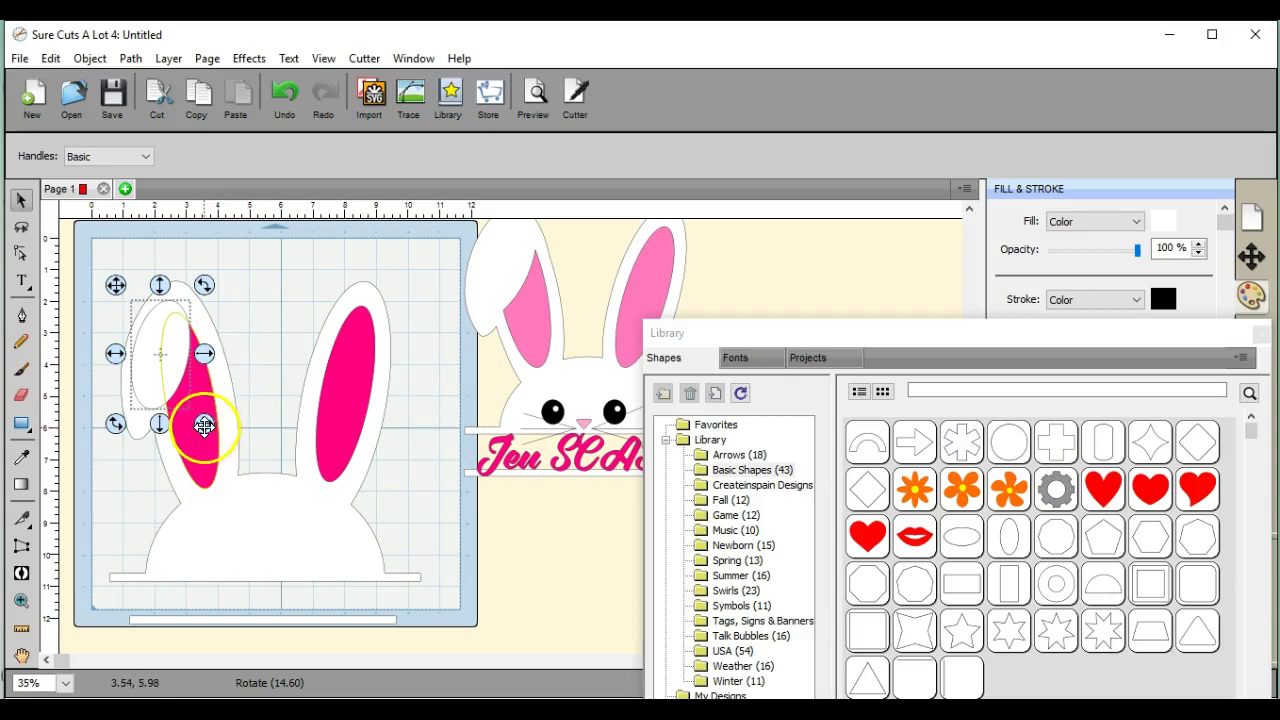
pyautogui.moveTo(204, 423); pyautogui.dragTo(204, 437)
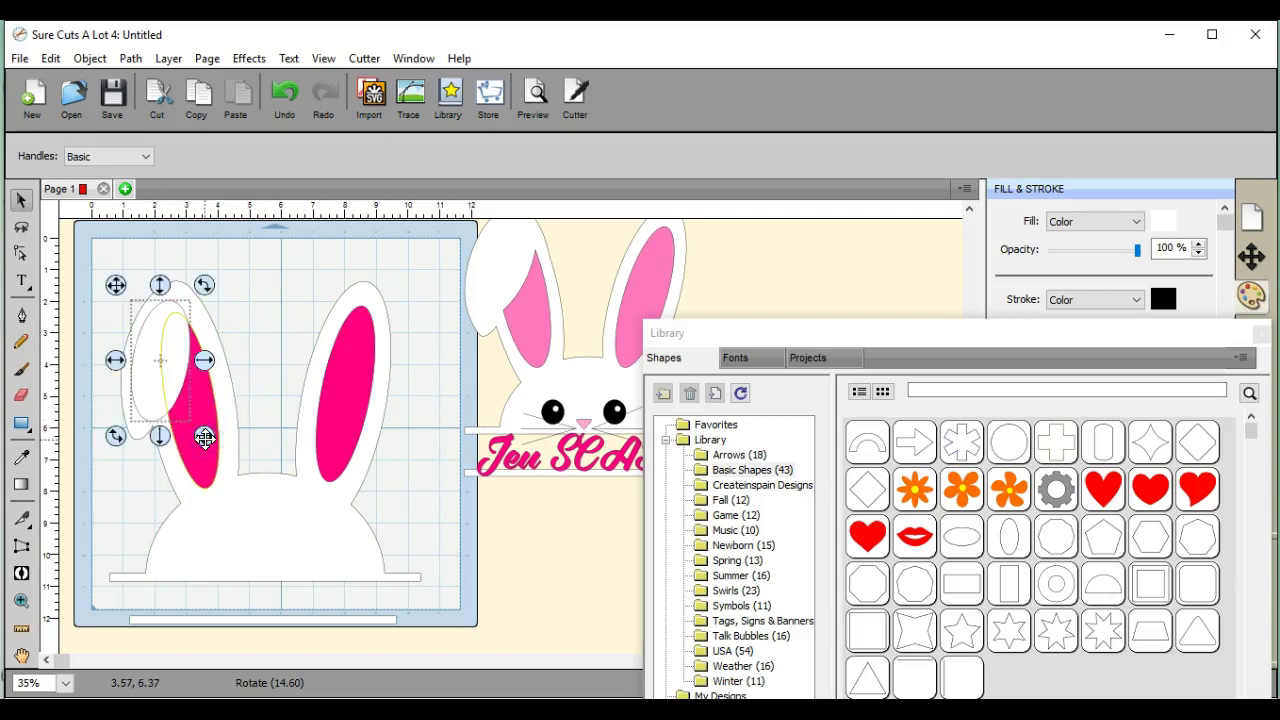
pyautogui.click(263, 318)
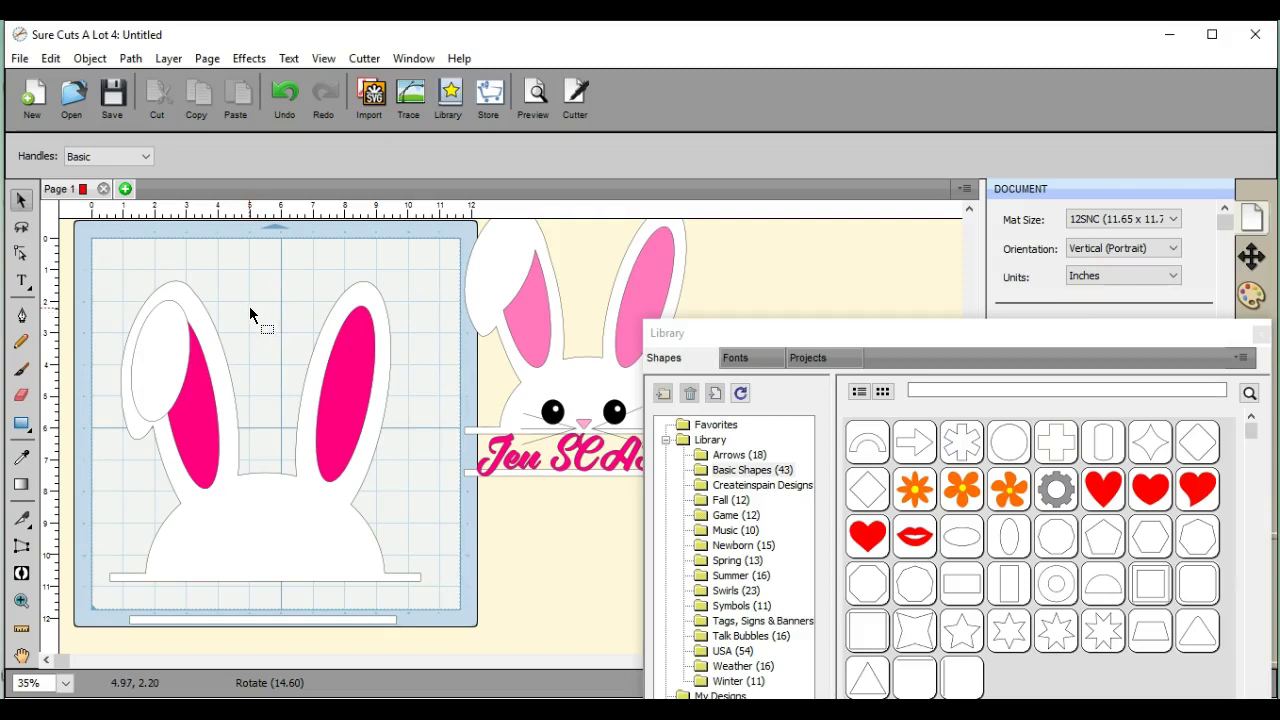
# - Move the finished sample down to about Y 11.78 in, and the left ear's two overlapping ovals off the mat to X 12, Y 1.97 in
pyautogui.click(222, 284)
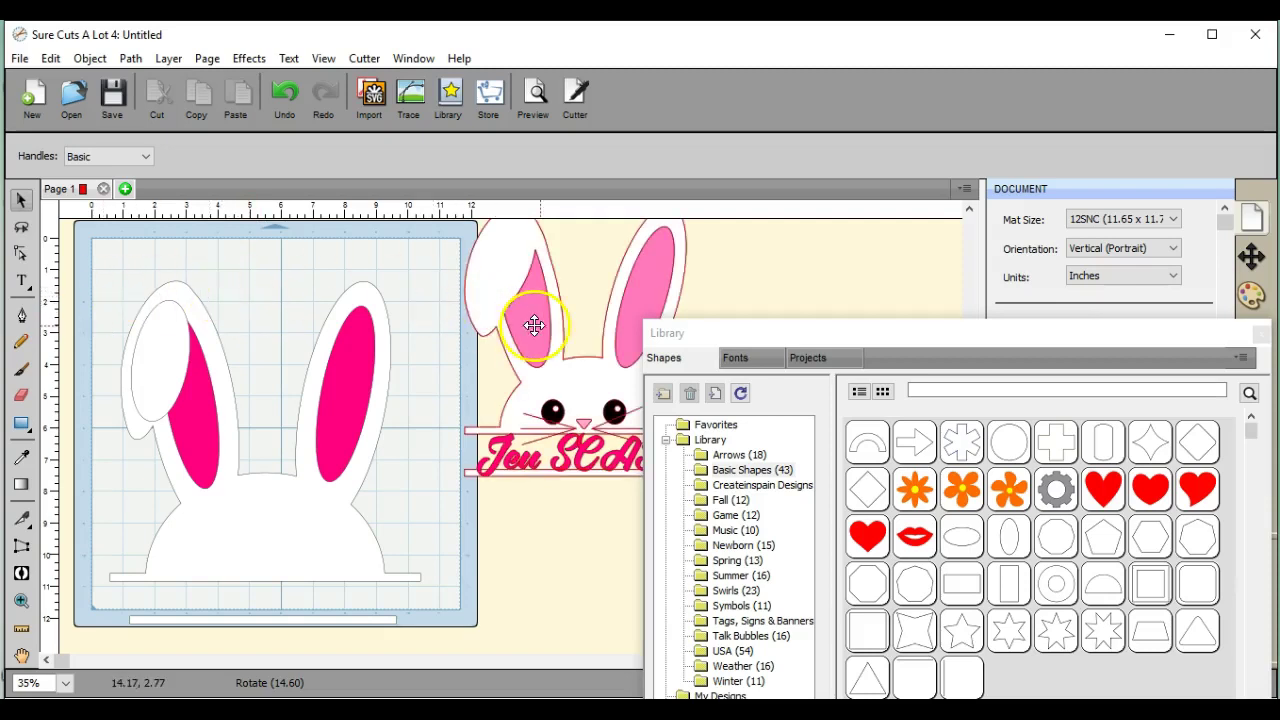
pyautogui.moveTo(540, 326); pyautogui.dragTo(585, 719)
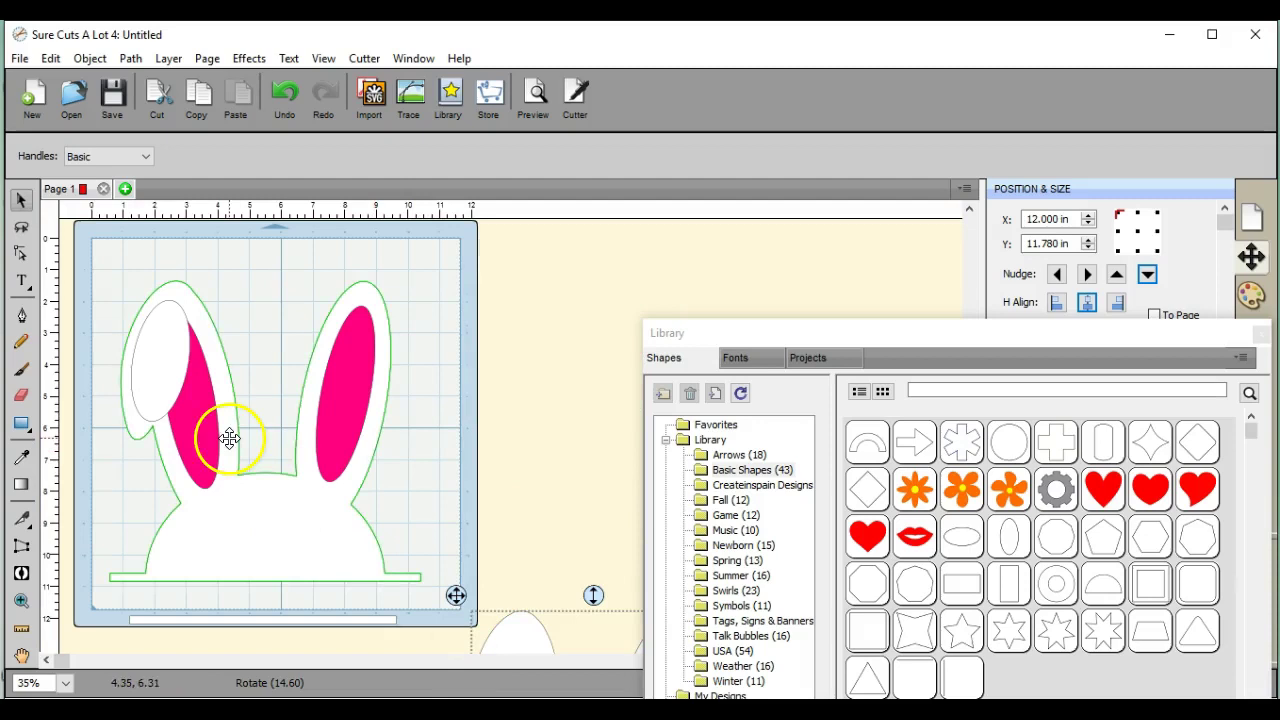
pyautogui.click(94, 283)
pyautogui.moveTo(223, 430); pyautogui.dragTo(251, 506)
pyautogui.click(112, 390)
pyautogui.moveTo(117, 395); pyautogui.dragTo(466, 362)
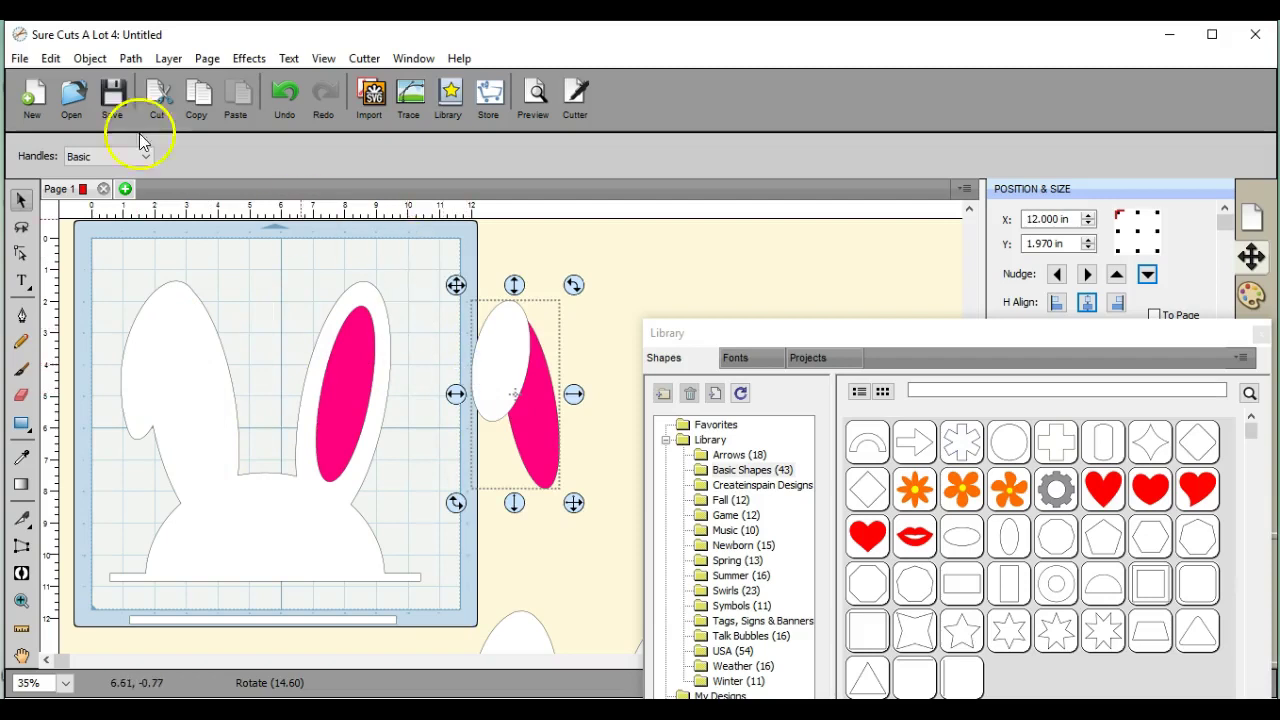
# - Try the Exclude path operation on the overlapping pink and white ovals, and undo it
pyautogui.click(131, 58)
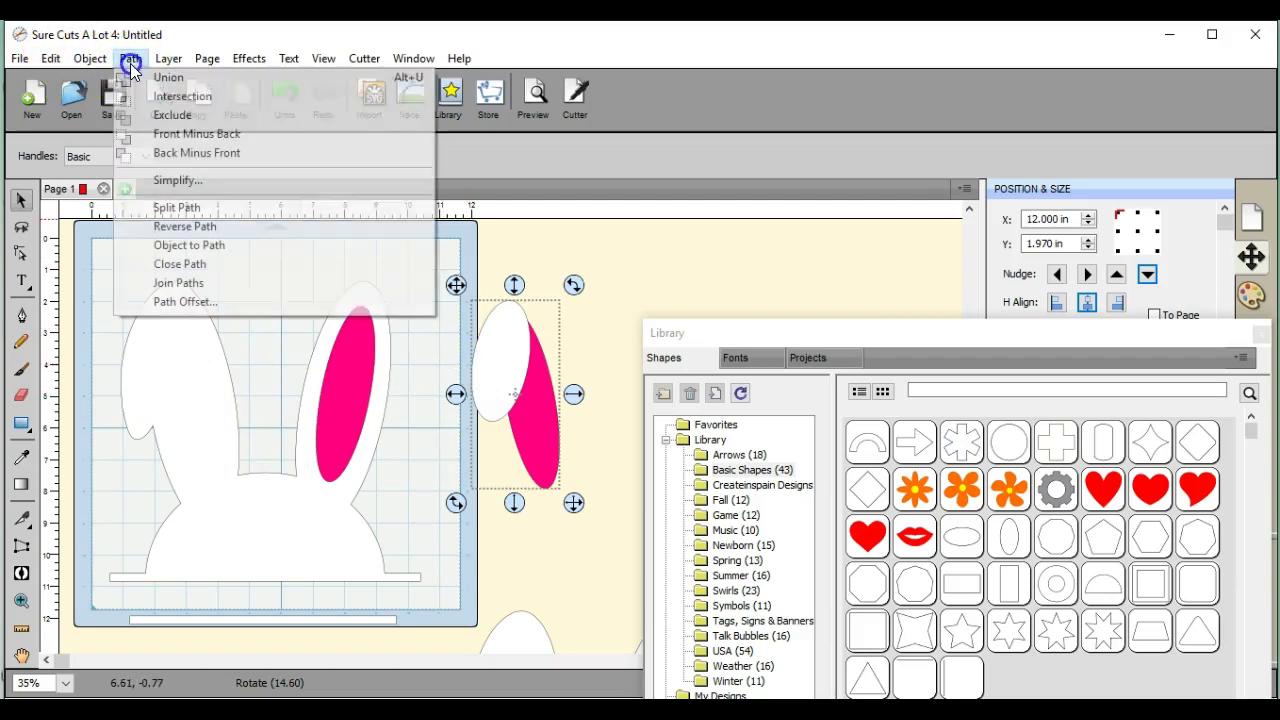
pyautogui.click(160, 116)
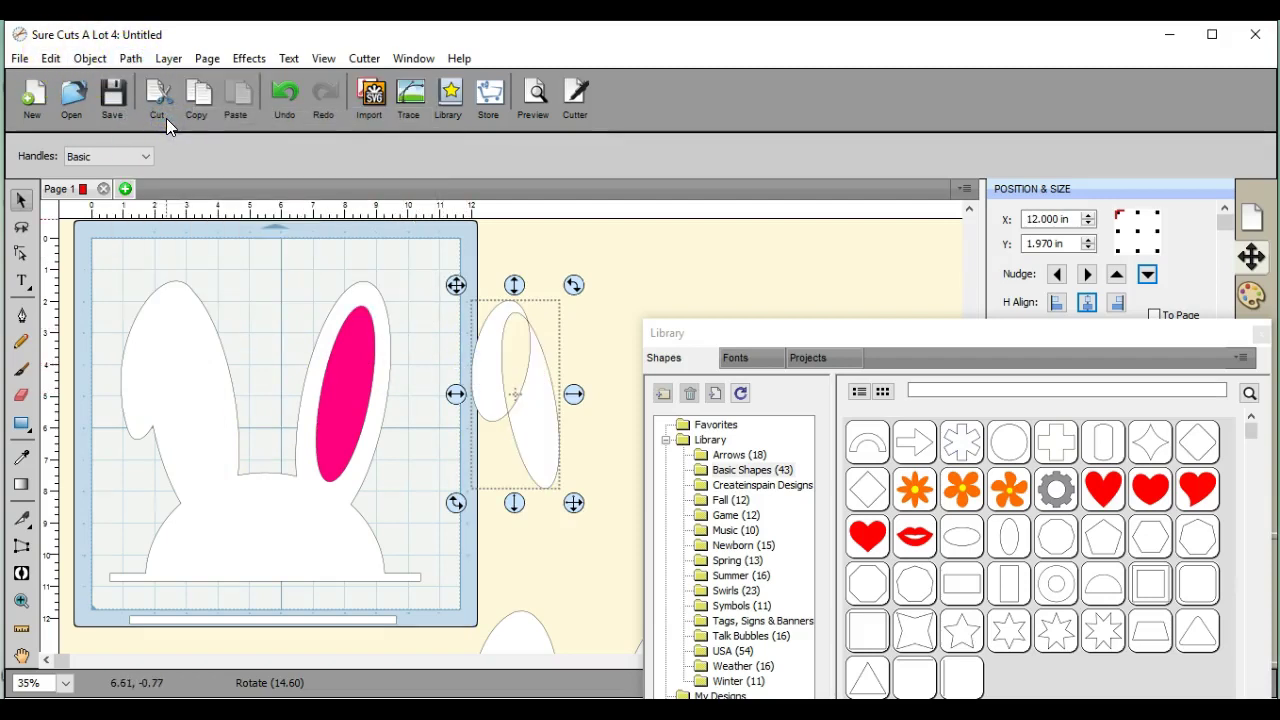
pyautogui.click(281, 141)
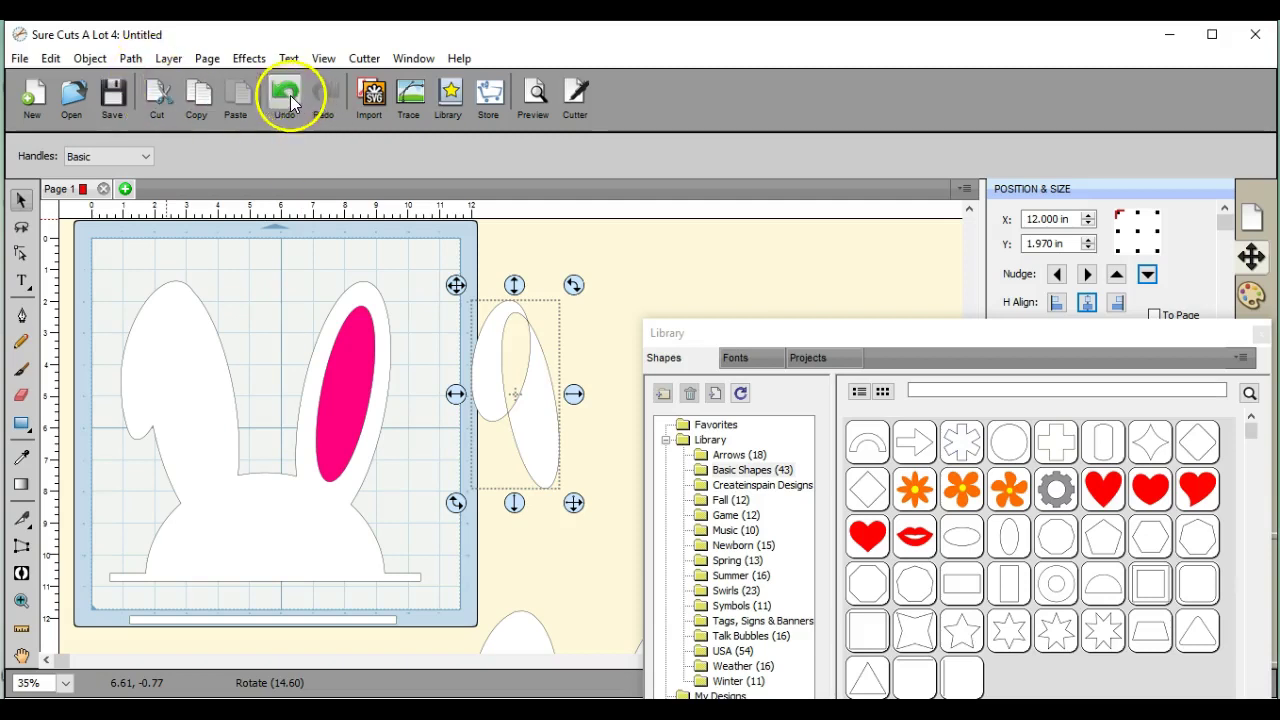
pyautogui.click(290, 104)
# - Cut the white oval out of the pink one with Back Minus Front, and place the result inside the left ear at about X 2.41, Y 2.41 in
pyautogui.click(131, 58)
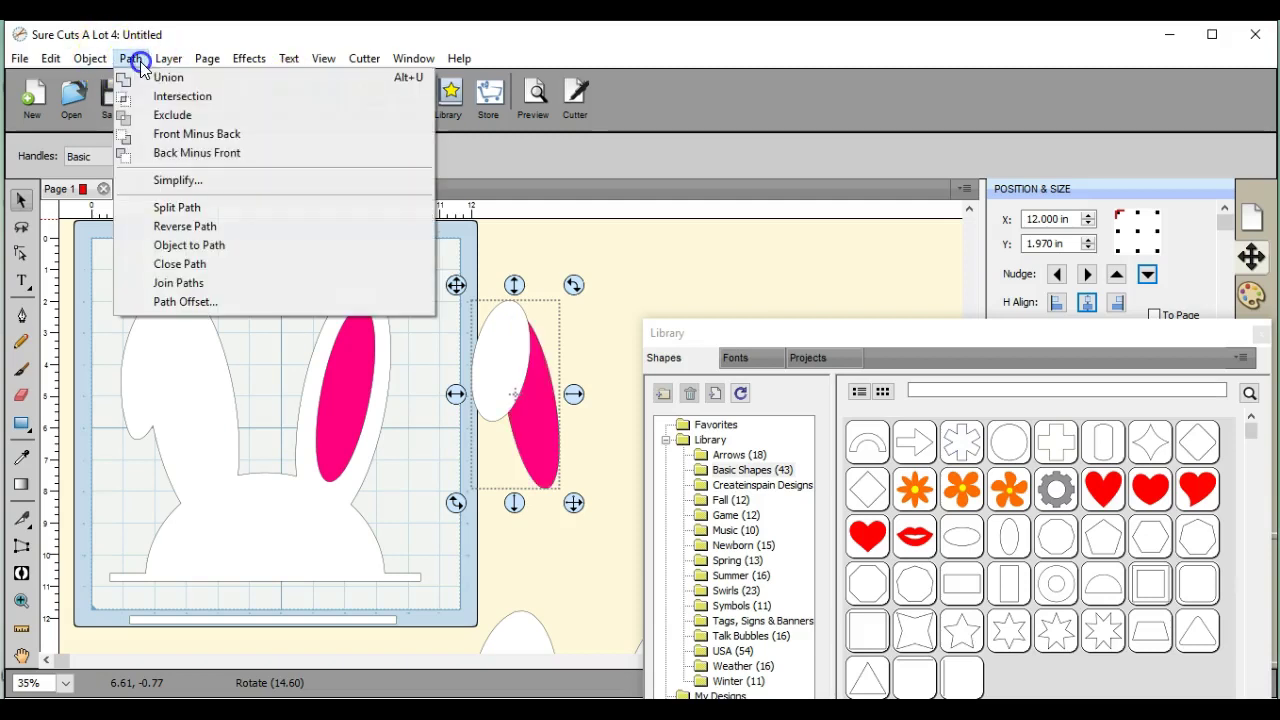
pyautogui.click(172, 155)
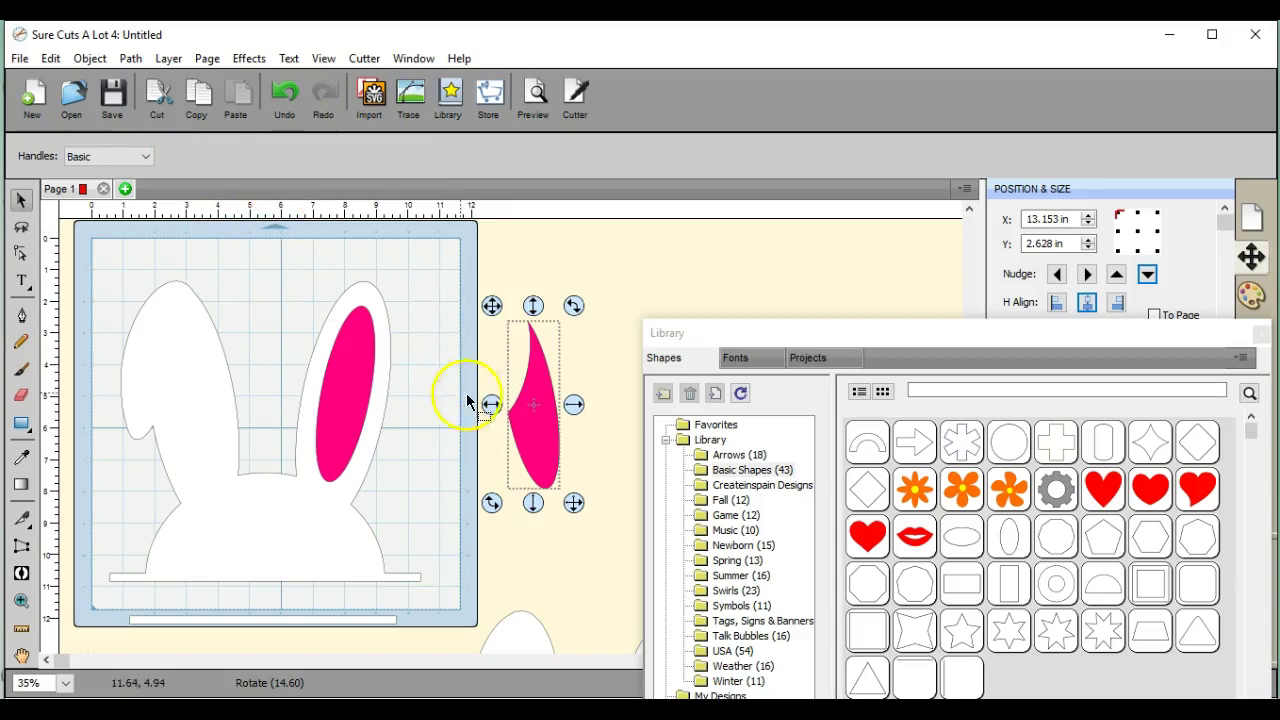
pyautogui.moveTo(529, 409); pyautogui.dragTo(189, 406)
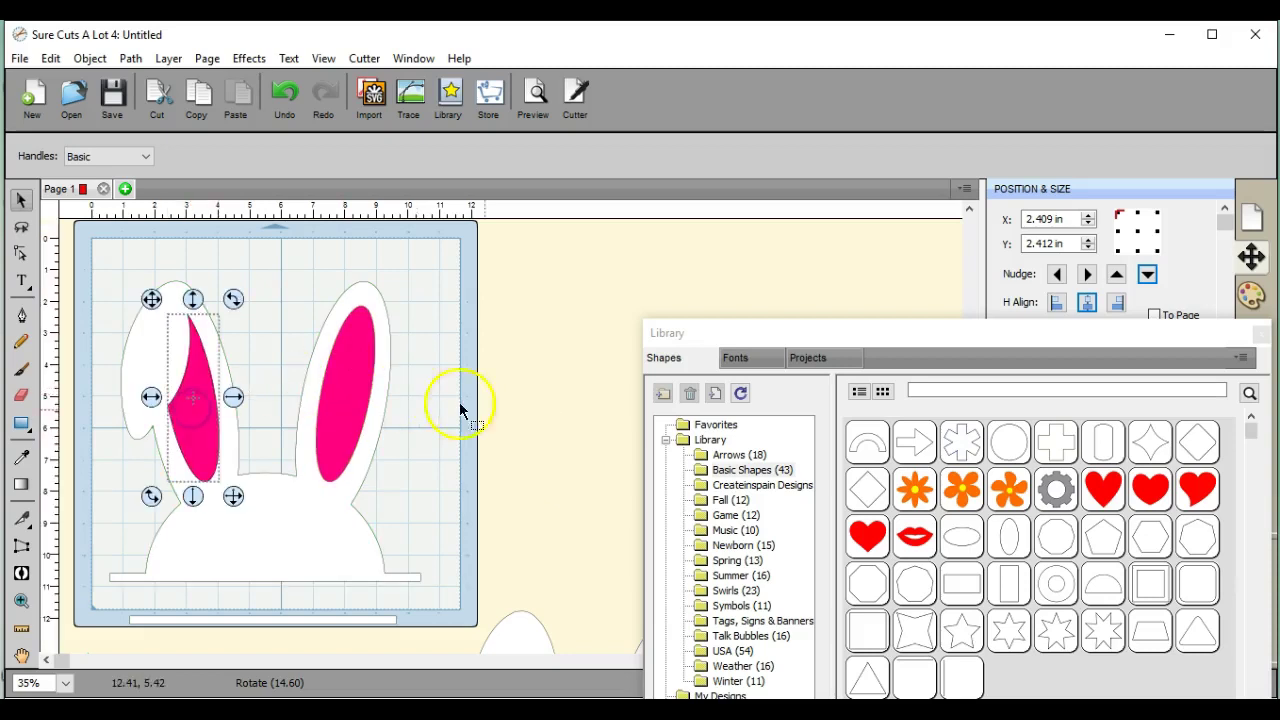
pyautogui.click(501, 416)
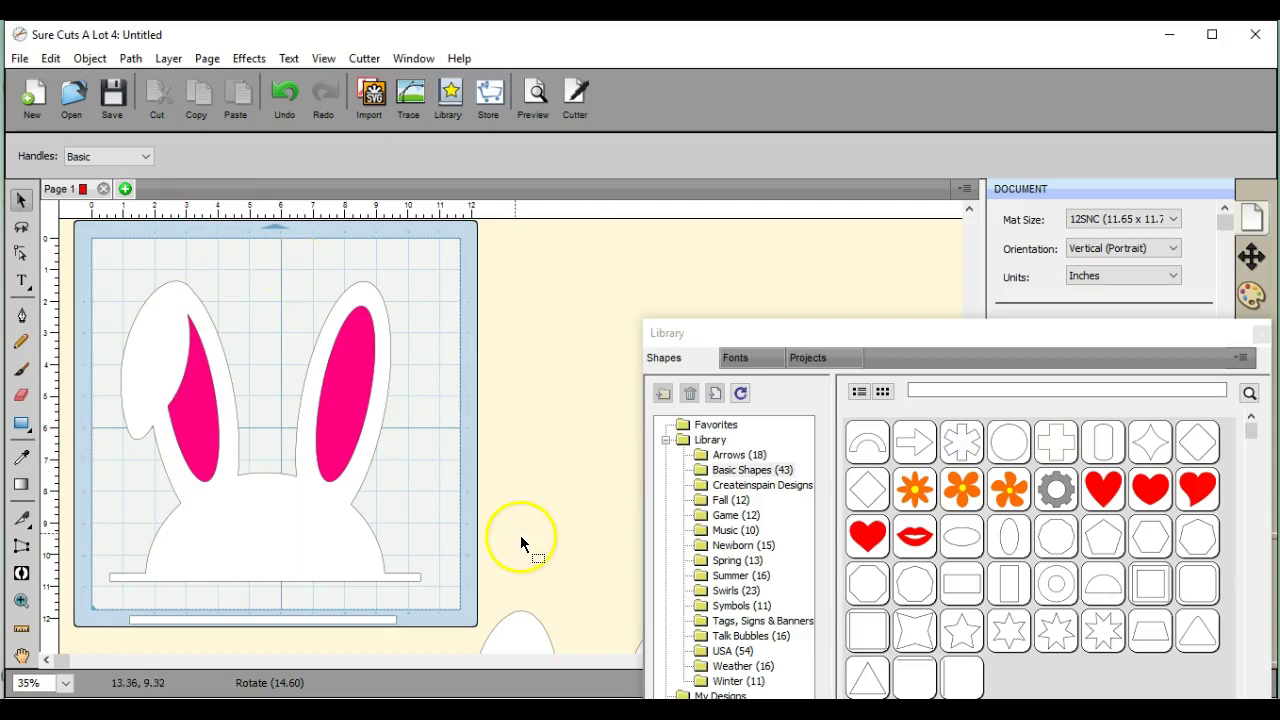
# - Group the bunny head with its pink inner-ear shapes and move it up the mat to about X 0.51, Y 0.14 in
pyautogui.moveTo(78, 258); pyautogui.dragTo(440, 597)
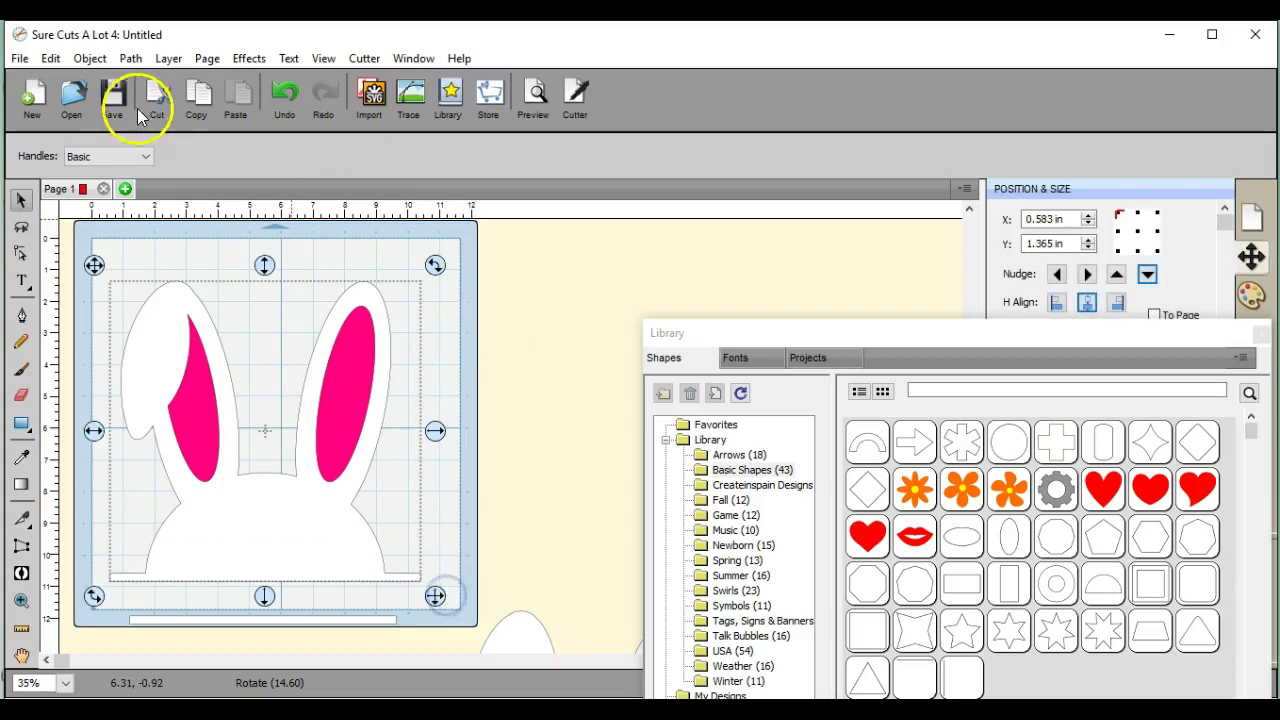
pyautogui.click(89, 58)
pyautogui.click(140, 171)
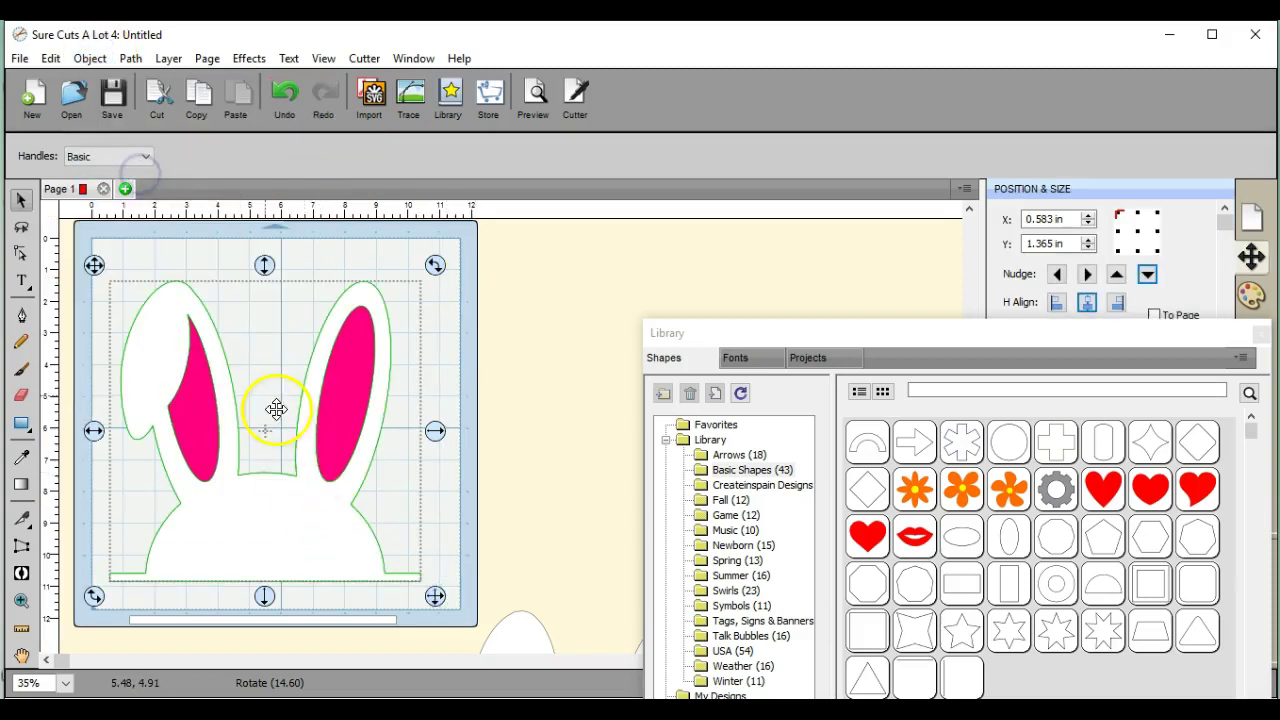
pyautogui.moveTo(274, 409); pyautogui.dragTo(265, 353)
pyautogui.click(273, 531)
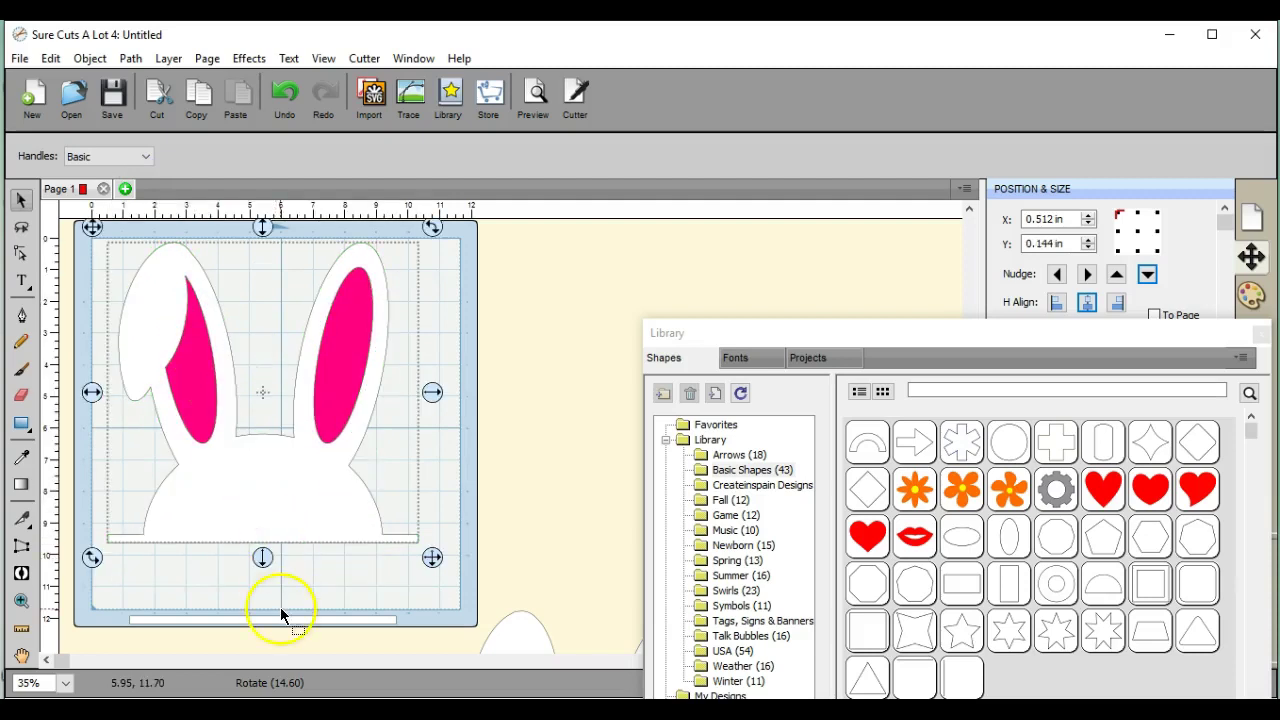
# - Move the lower strip up inside the mat to about X 0.51, Y 11.28 in and widen it to match the bunny's base bar
pyautogui.moveTo(280, 617); pyautogui.dragTo(261, 599)
pyautogui.click(390, 599)
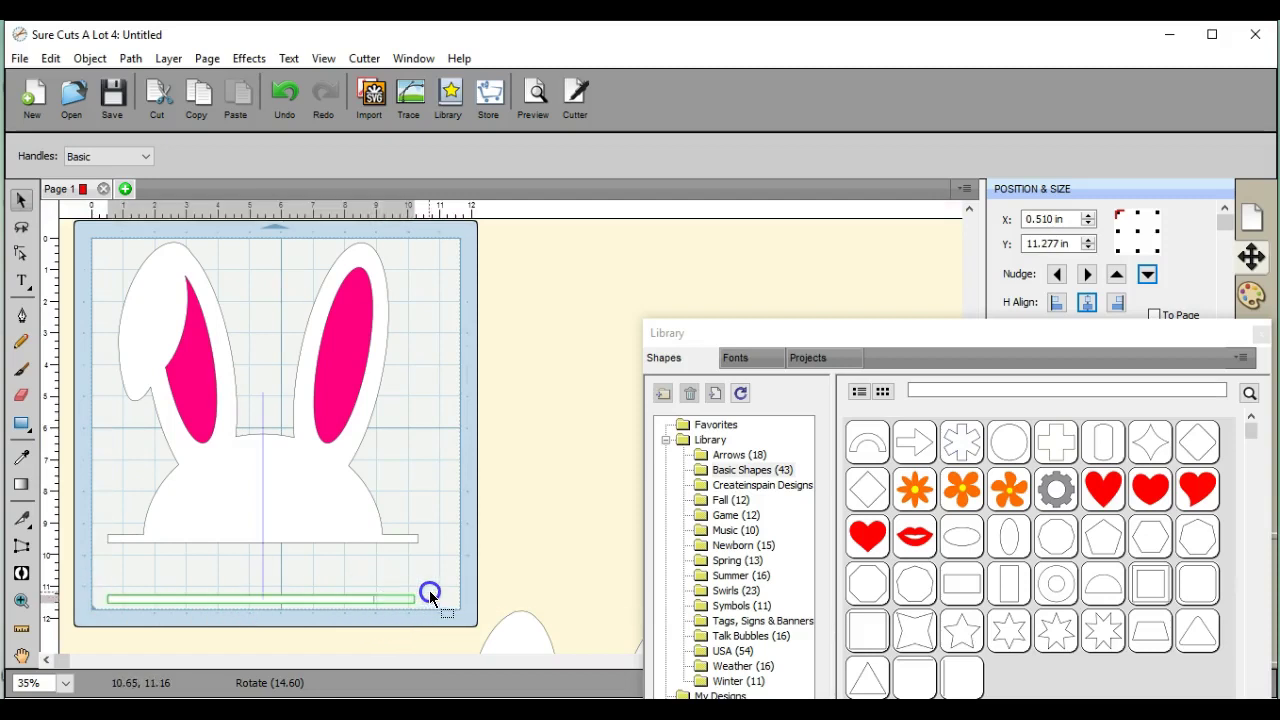
pyautogui.click(437, 594)
pyautogui.click(483, 521)
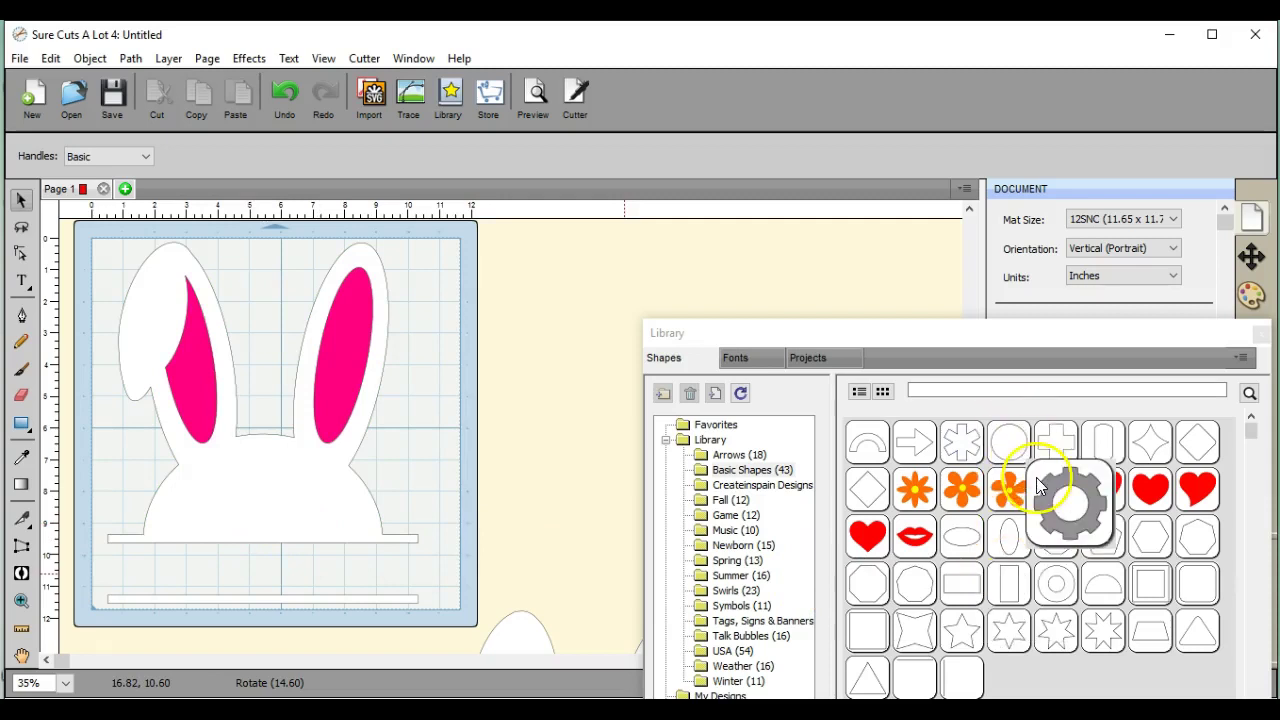
# - Add a tall oval from the Basic Shapes library for an eye and fill it with black
pyautogui.doubleClick(1000, 550)
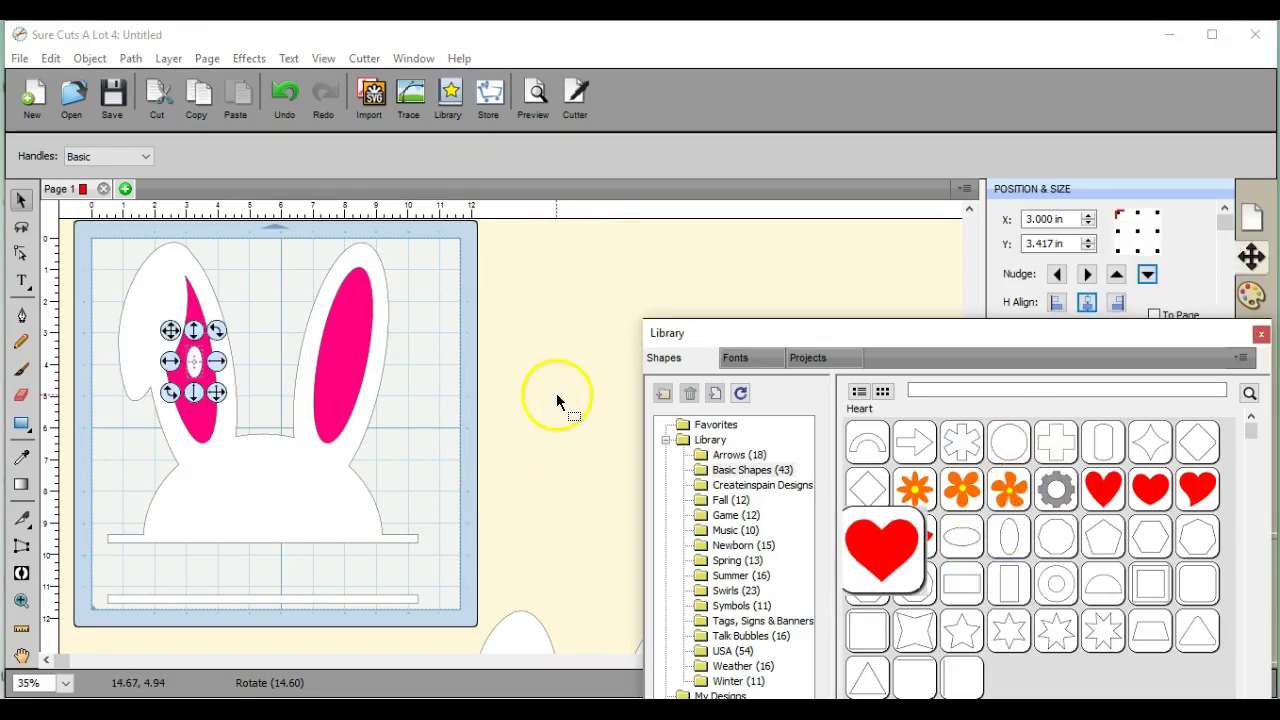
pyautogui.click(1251, 296)
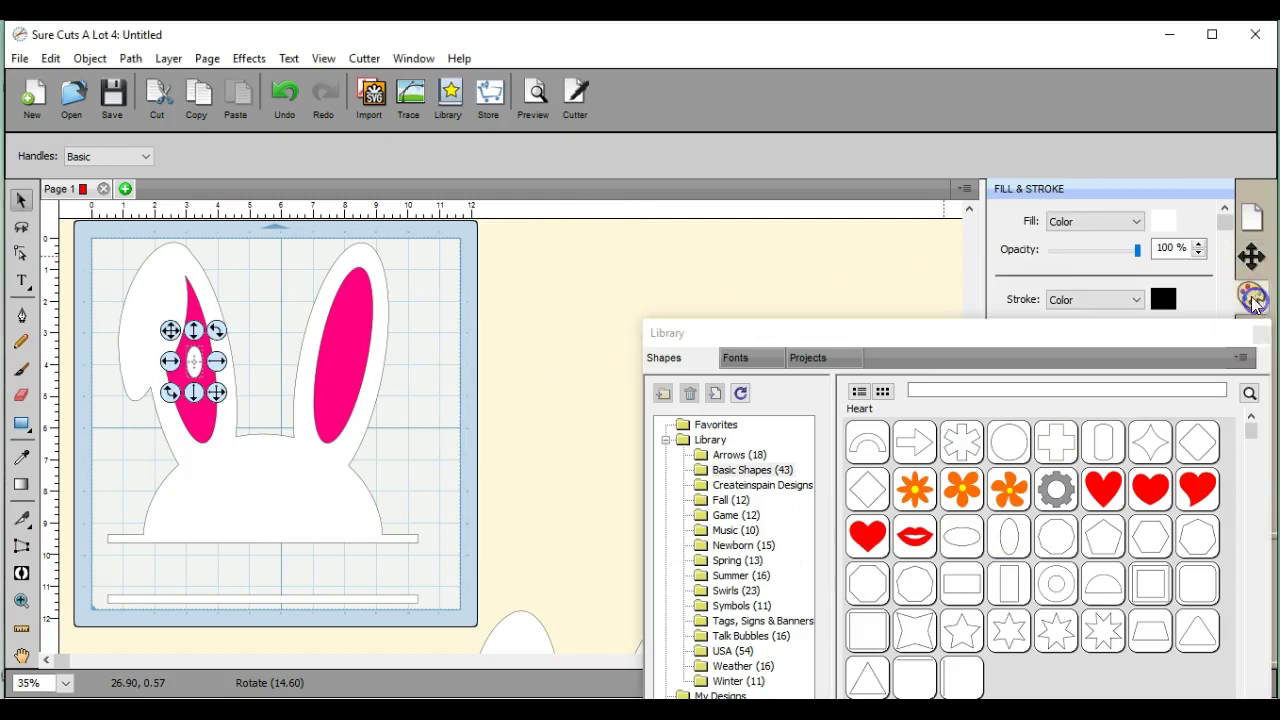
pyautogui.click(1164, 221)
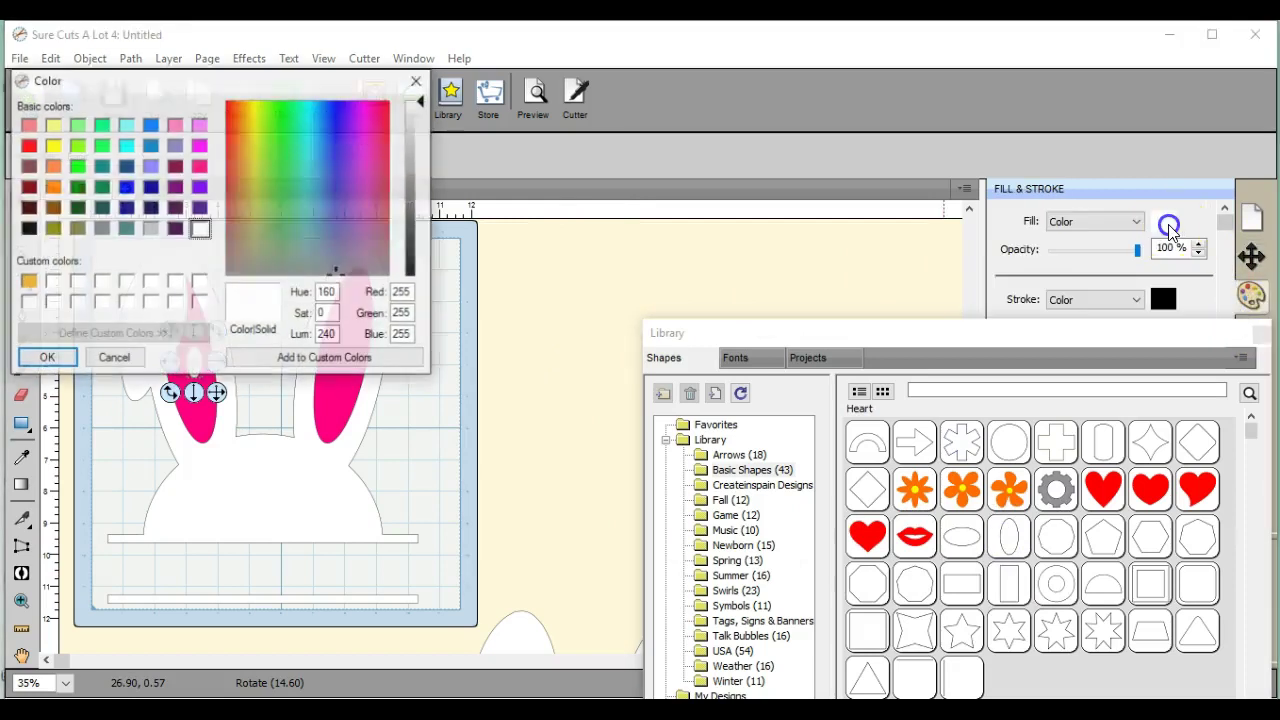
pyautogui.click(27, 231)
pyautogui.click(46, 358)
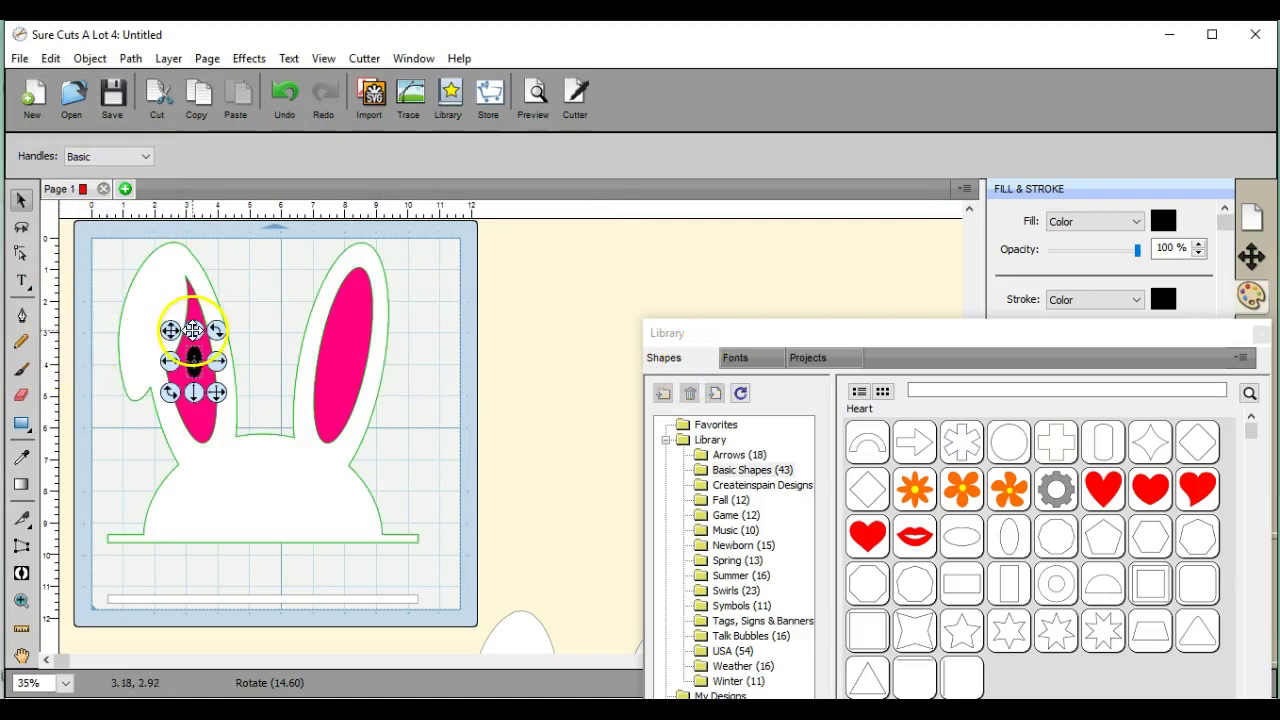
# - Move the black oval onto the left half of the bunny's face and widen it into a rounder eye
pyautogui.moveTo(189, 328); pyautogui.dragTo(237, 514)
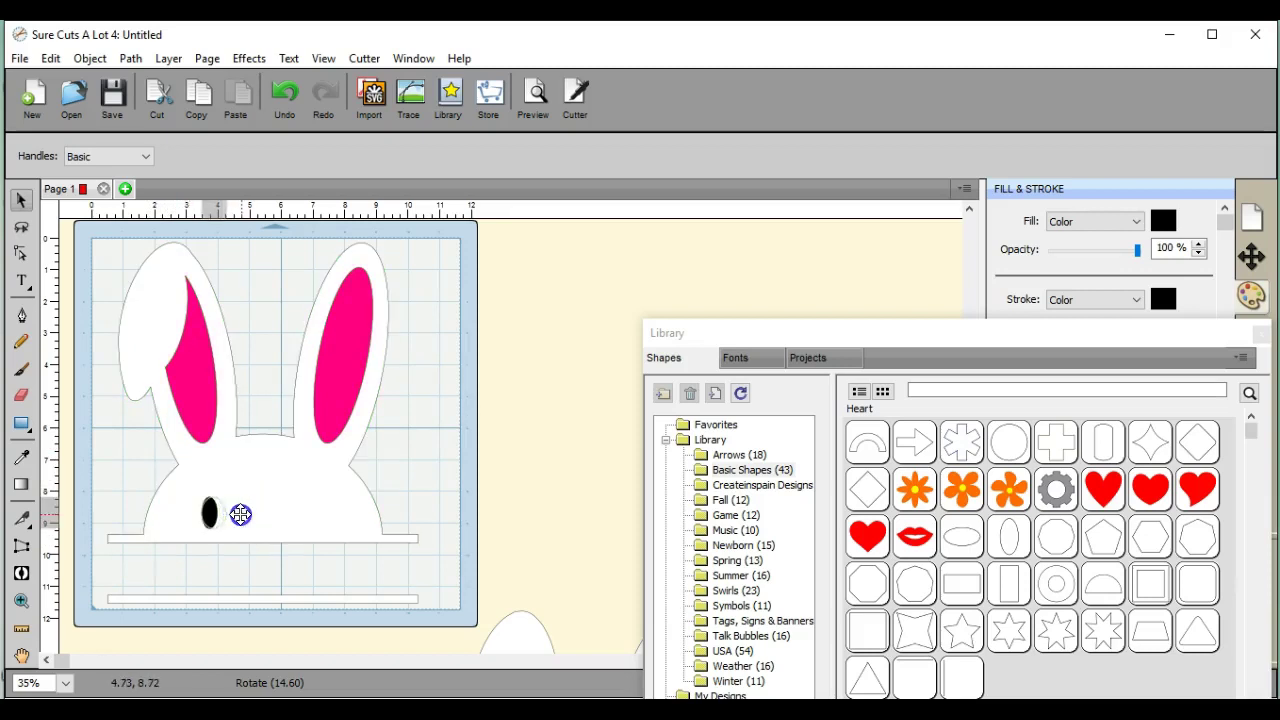
pyautogui.click(240, 514)
pyautogui.click(241, 513)
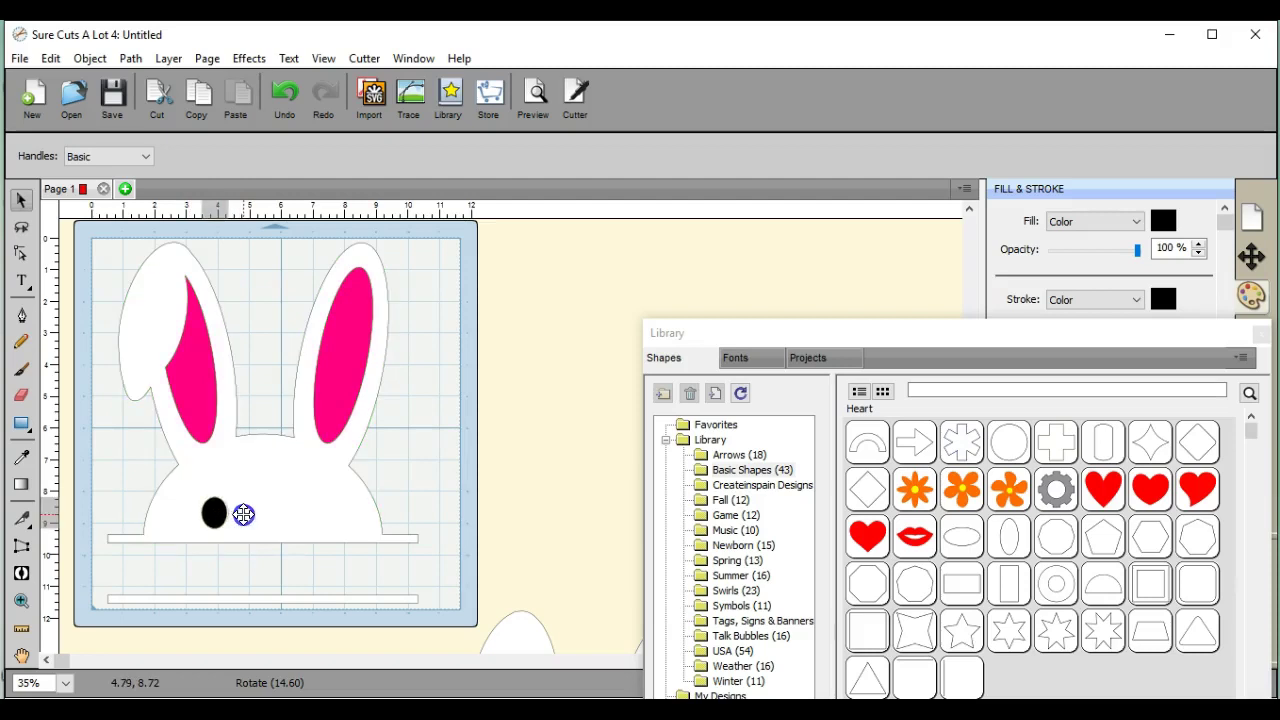
pyautogui.click(244, 514)
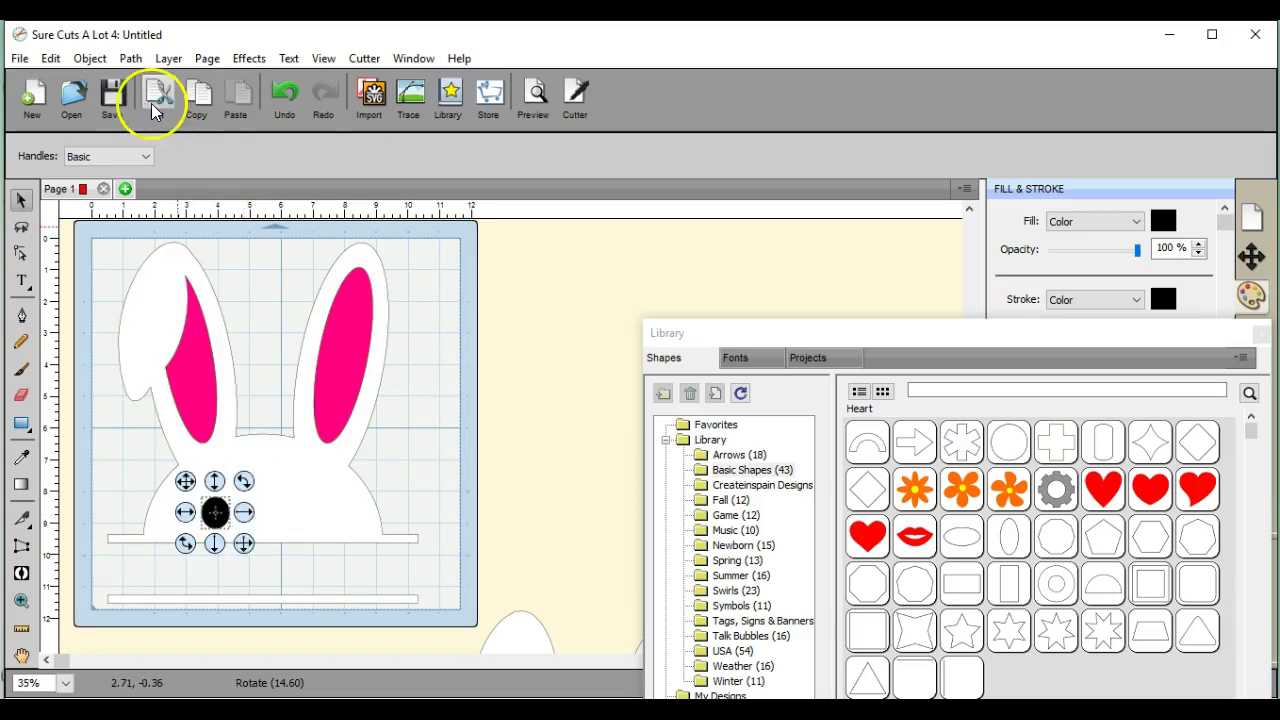
# - Duplicate the black eye into 2 columns and 1 row with 1.800 in horizontal spacing
pyautogui.click(90, 58)
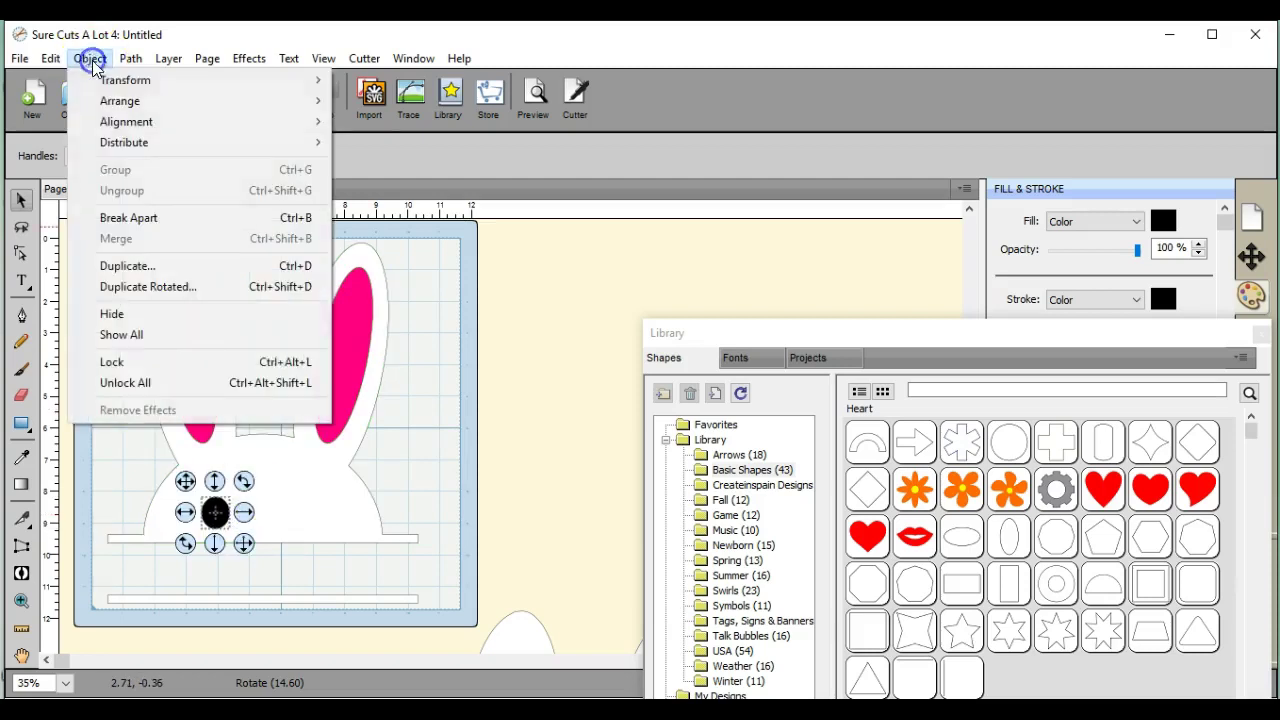
pyautogui.click(155, 267)
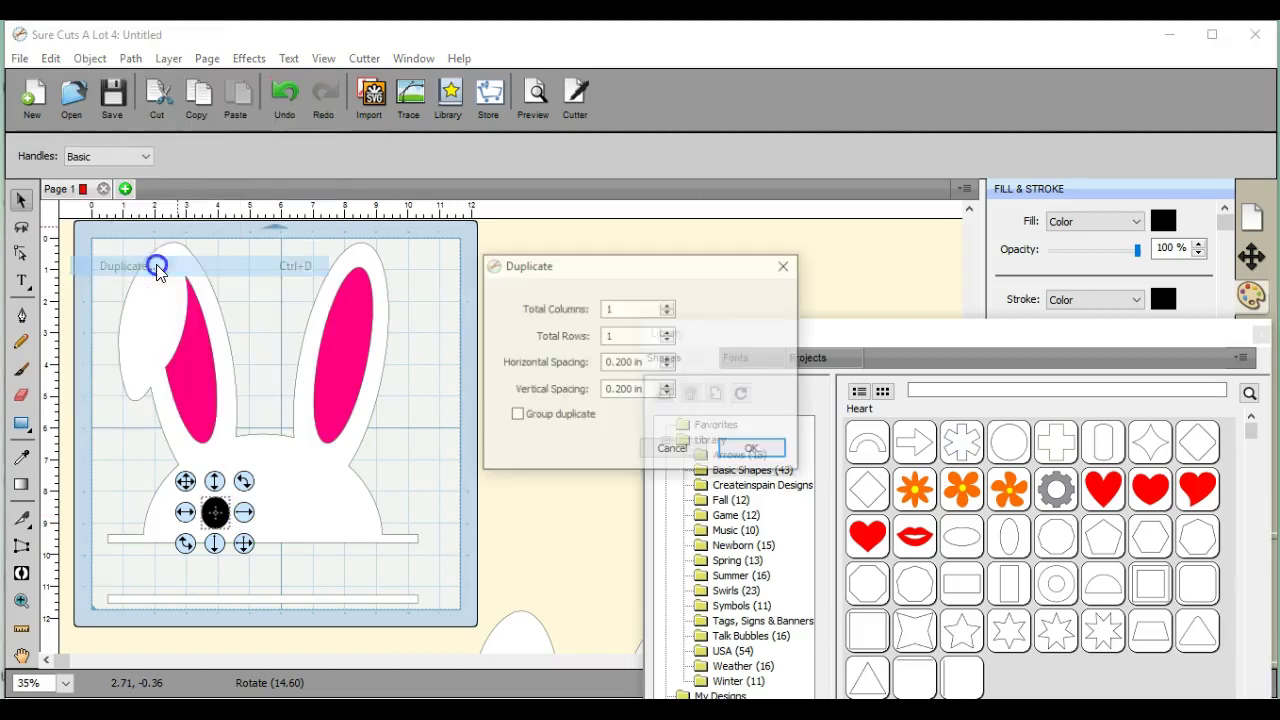
pyautogui.click(668, 304)
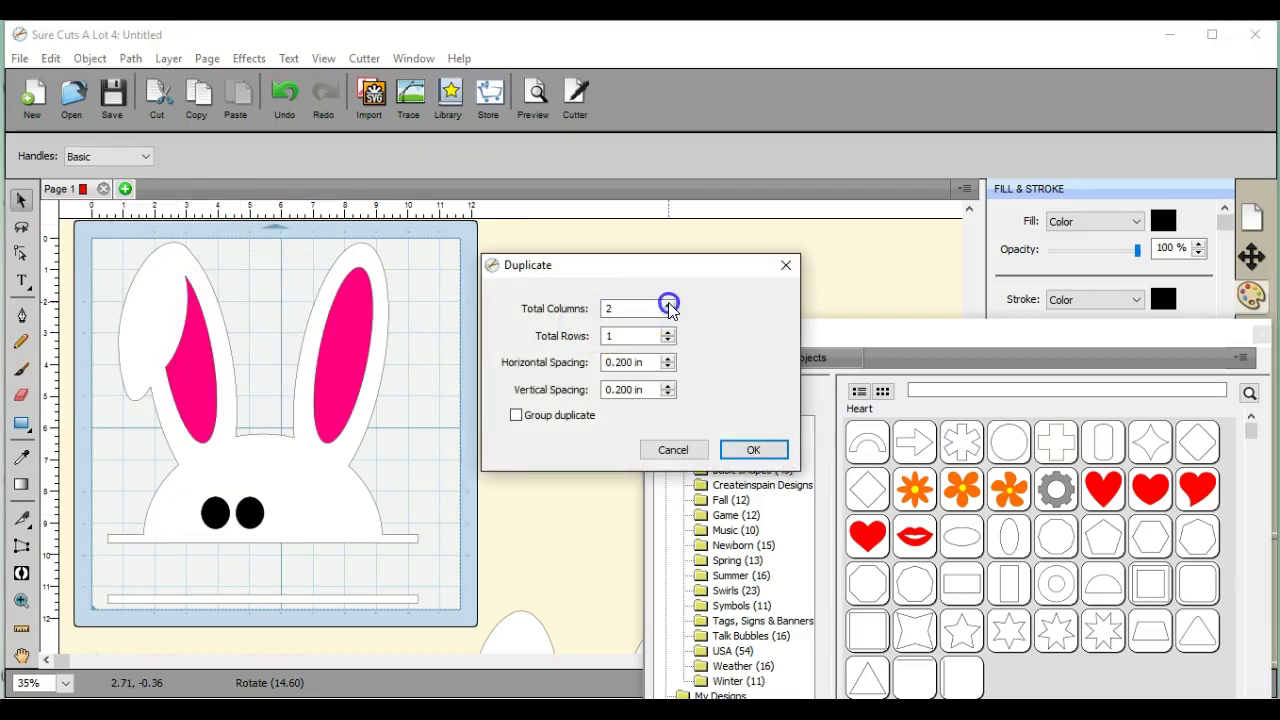
pyautogui.click(668, 358)
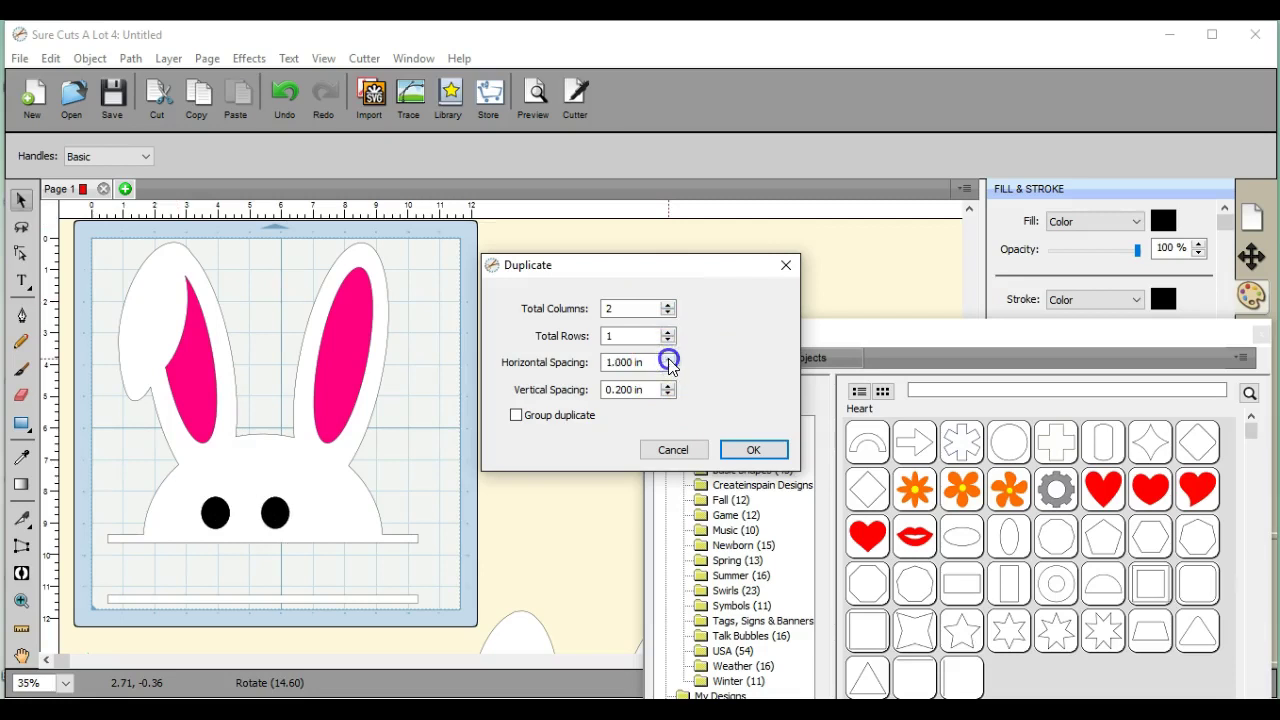
pyautogui.click(668, 358)
pyautogui.click(668, 358)
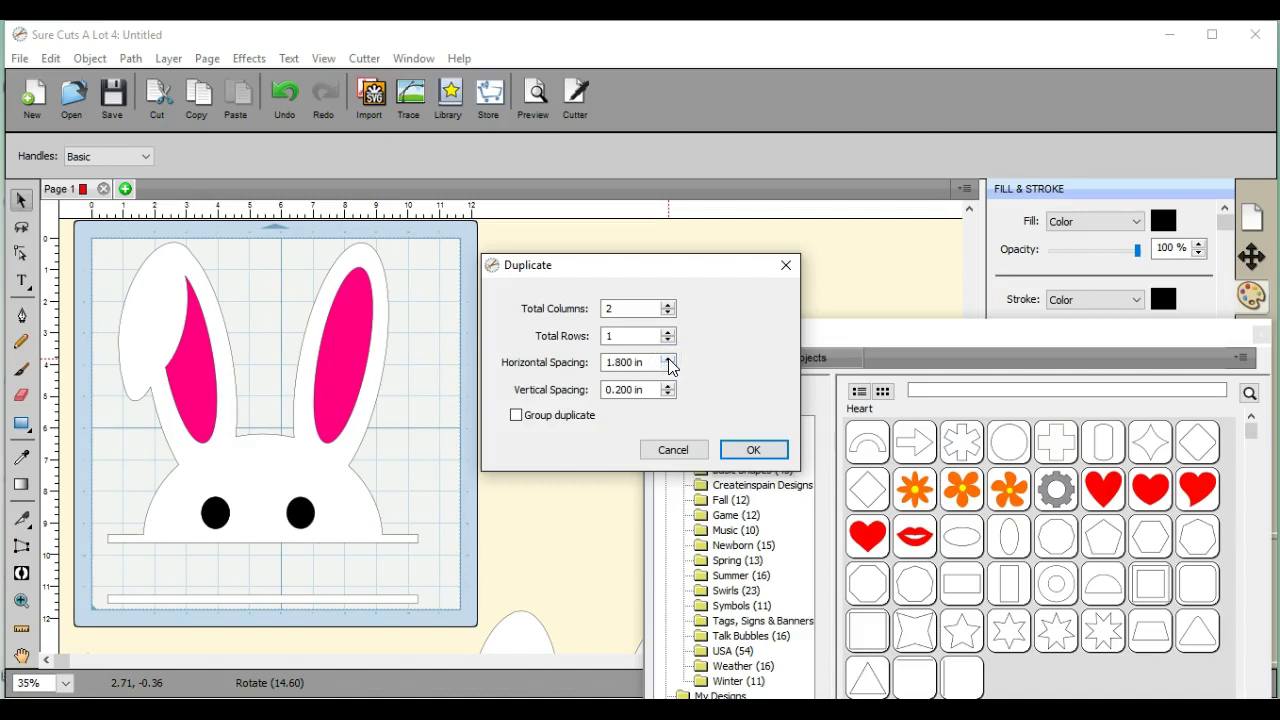
pyautogui.click(752, 451)
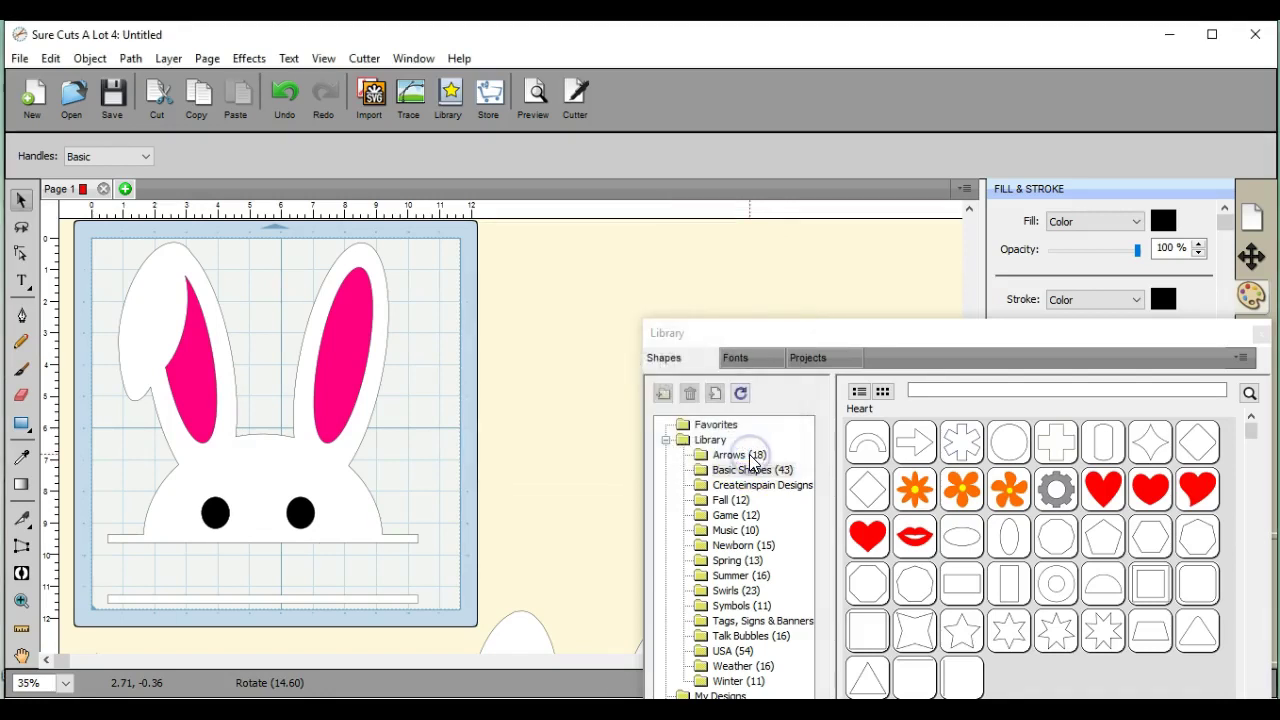
# - Add a white circle from the Basic Shapes library, size it to 0.250 in, and place it on the left eye at about X 3.92, Y 8.43 in
pyautogui.doubleClick(1020, 450)
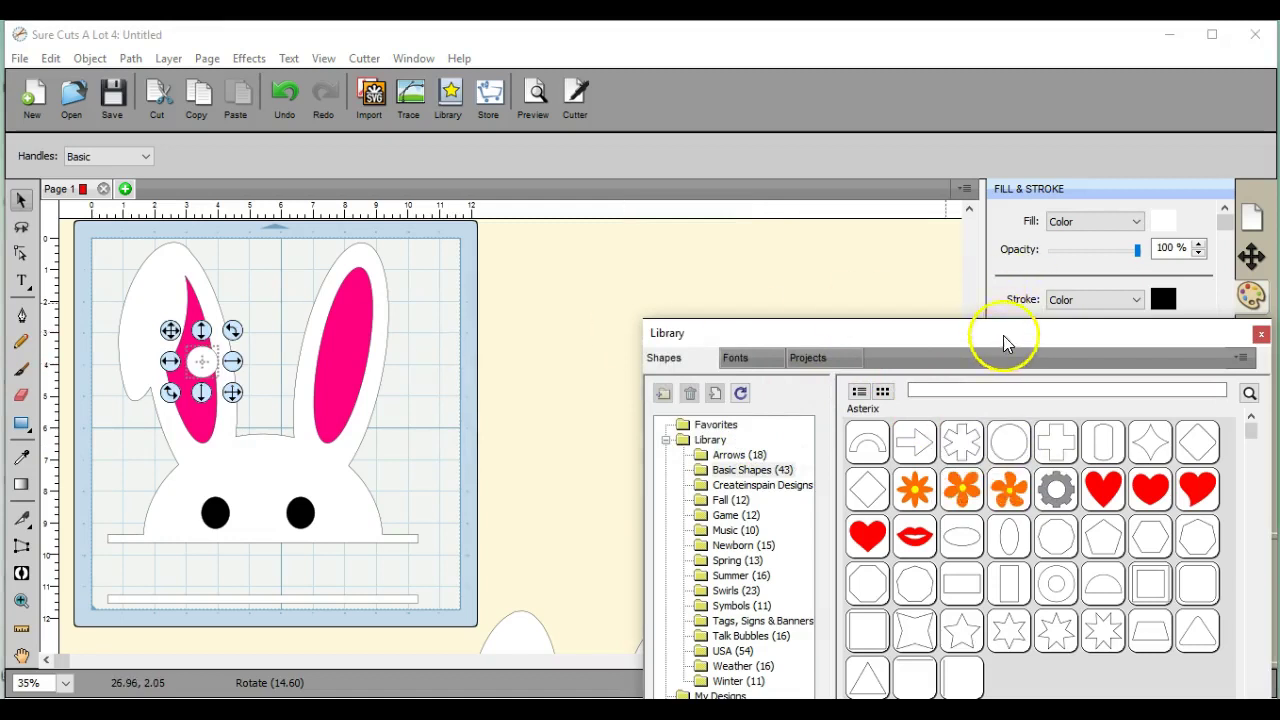
pyautogui.moveTo(1005, 337); pyautogui.dragTo(974, 543)
pyautogui.click(1250, 257)
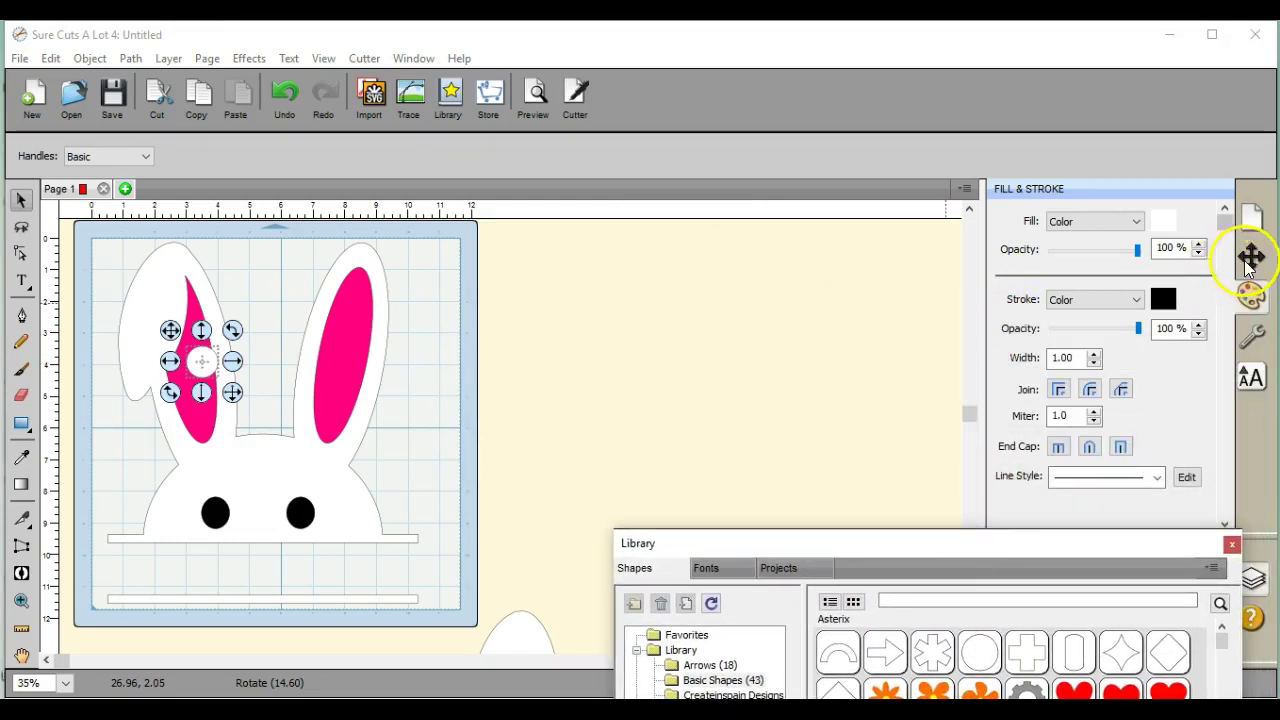
pyautogui.click(1088, 379)
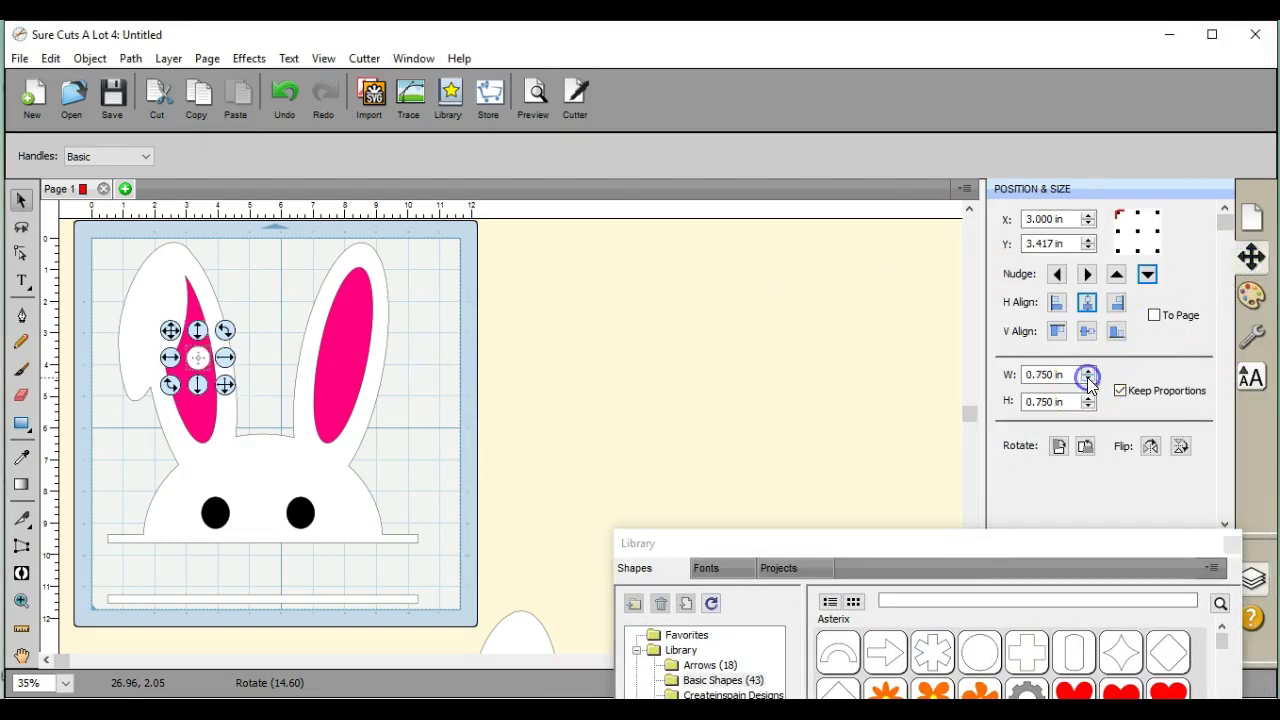
pyautogui.click(1088, 379)
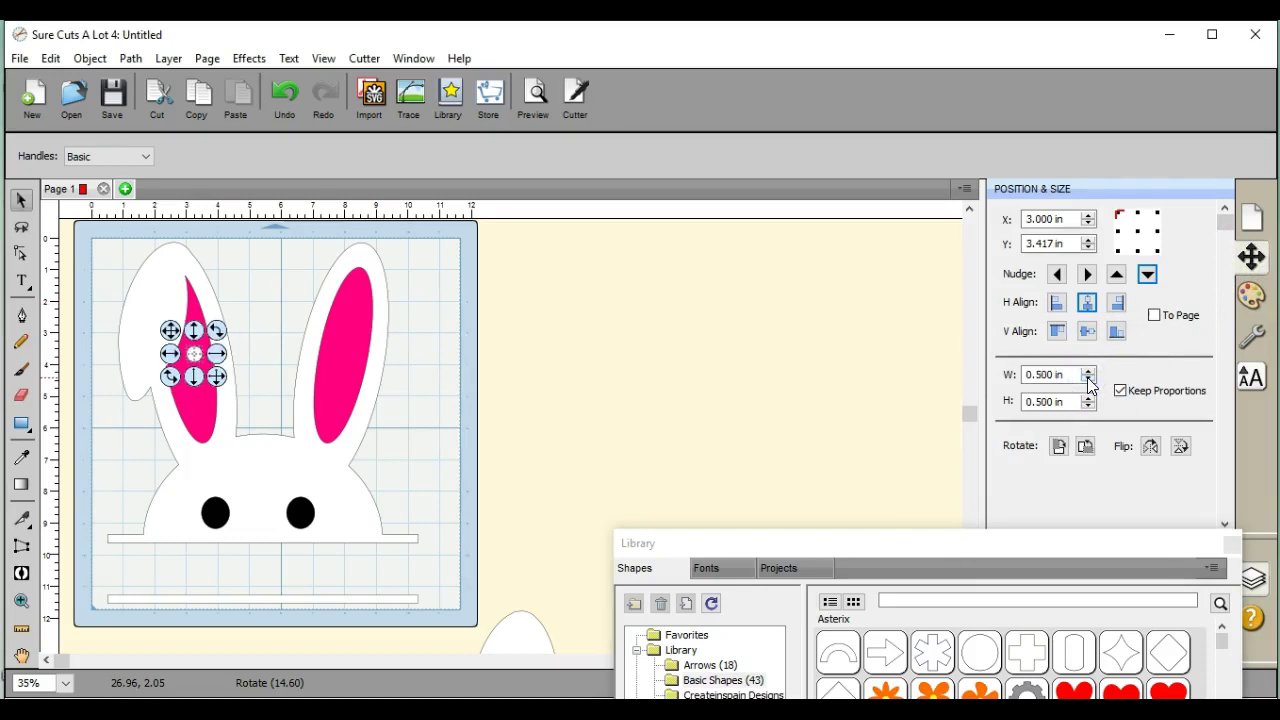
pyautogui.click(1088, 379)
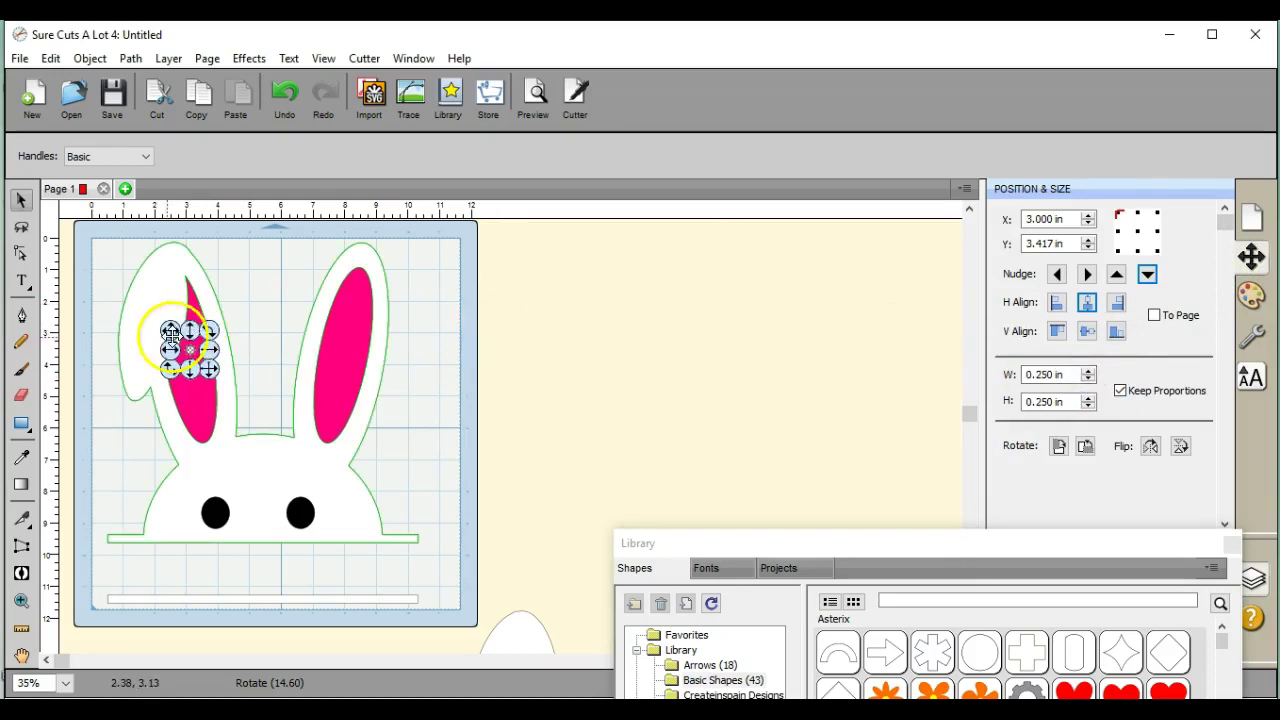
pyautogui.moveTo(190, 349); pyautogui.dragTo(196, 490)
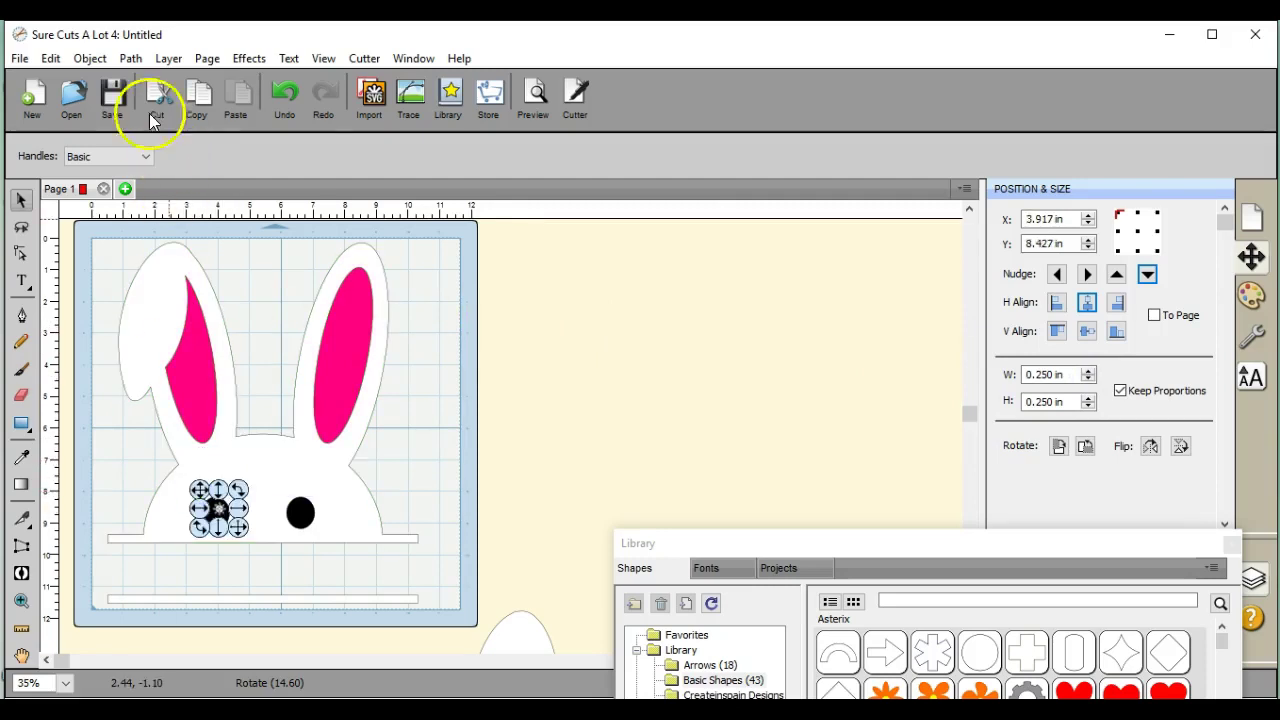
# - Duplicate the white eye highlight into 2 columns with 2.400 in horizontal spacing
pyautogui.click(90, 58)
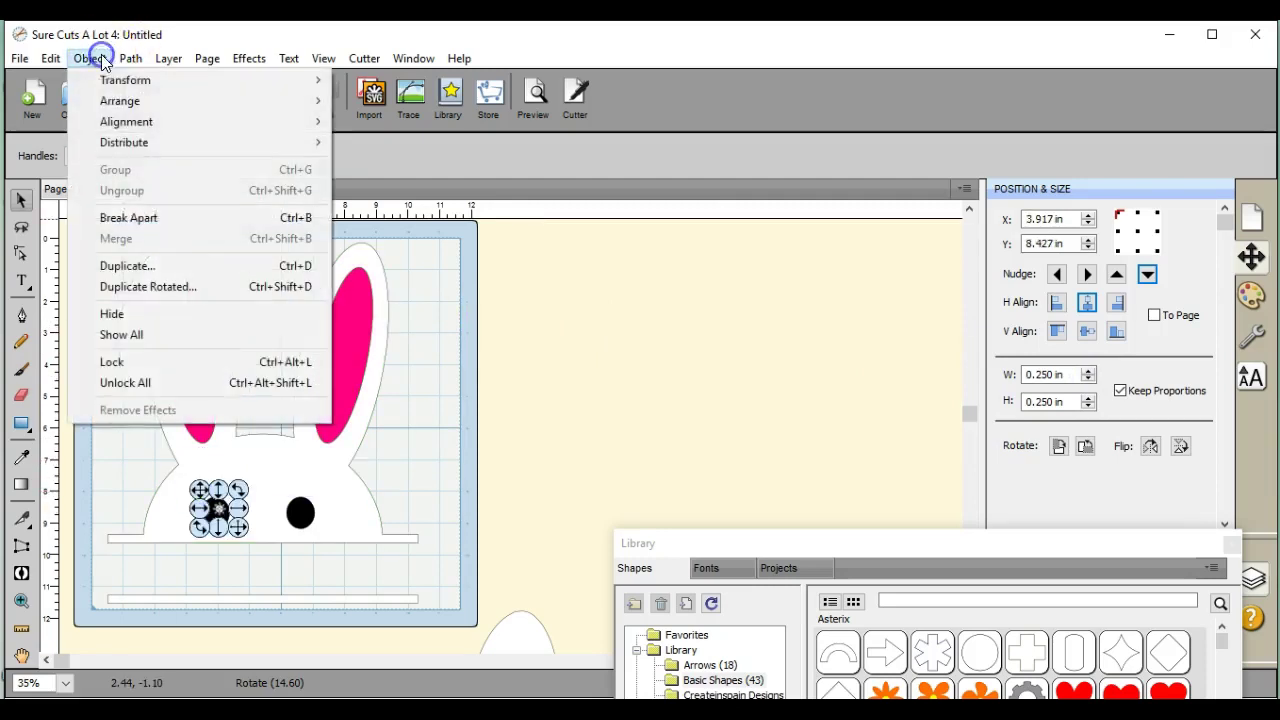
pyautogui.click(150, 265)
pyautogui.click(668, 304)
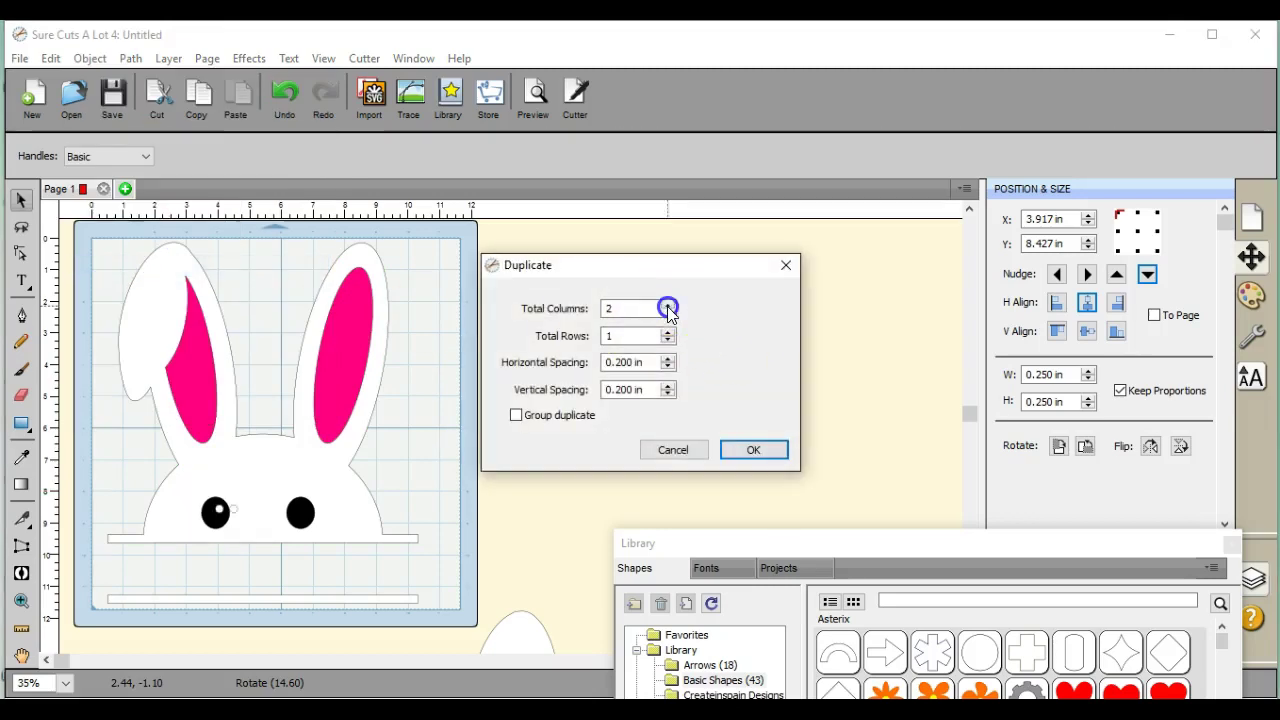
pyautogui.click(668, 366)
pyautogui.click(668, 358)
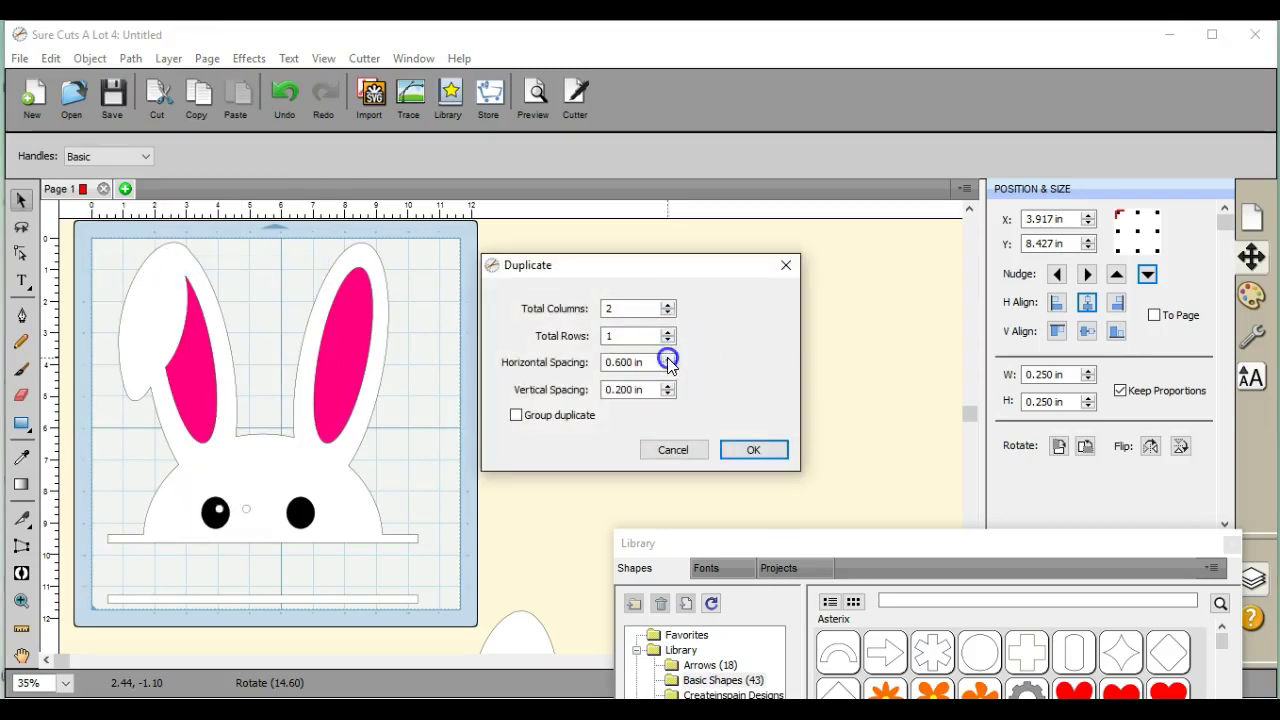
pyautogui.click(668, 358)
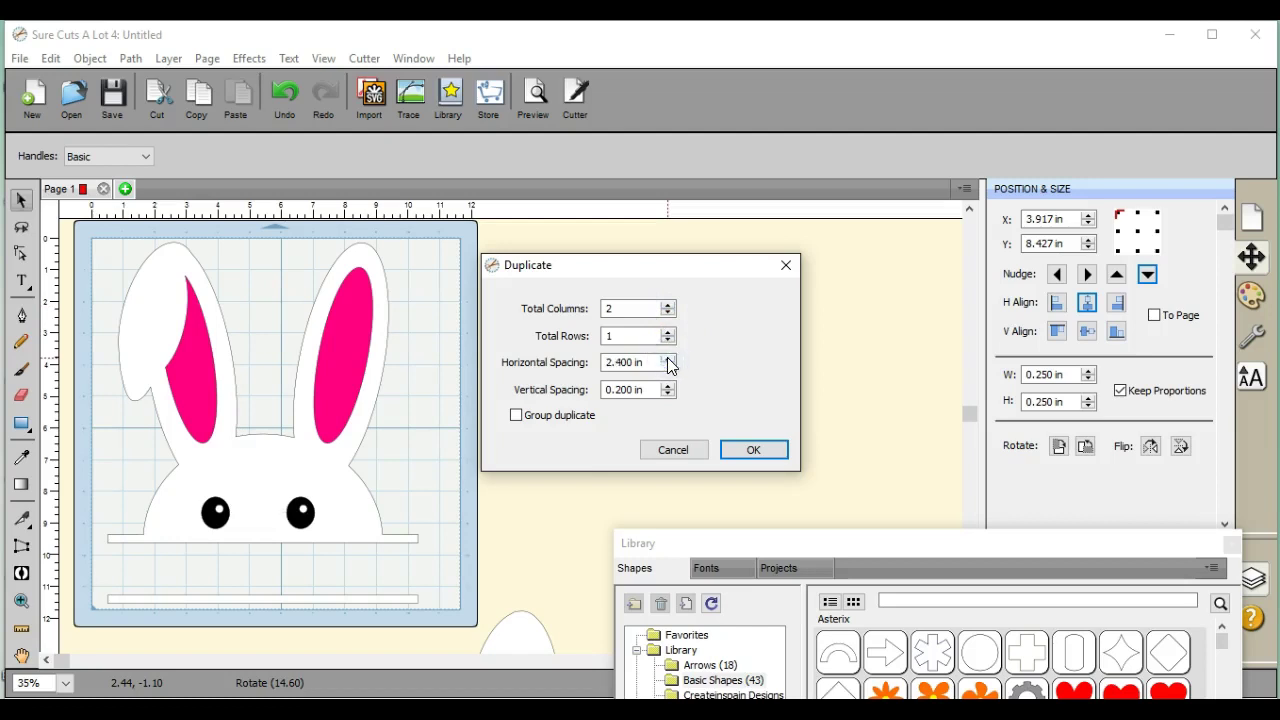
pyautogui.click(750, 450)
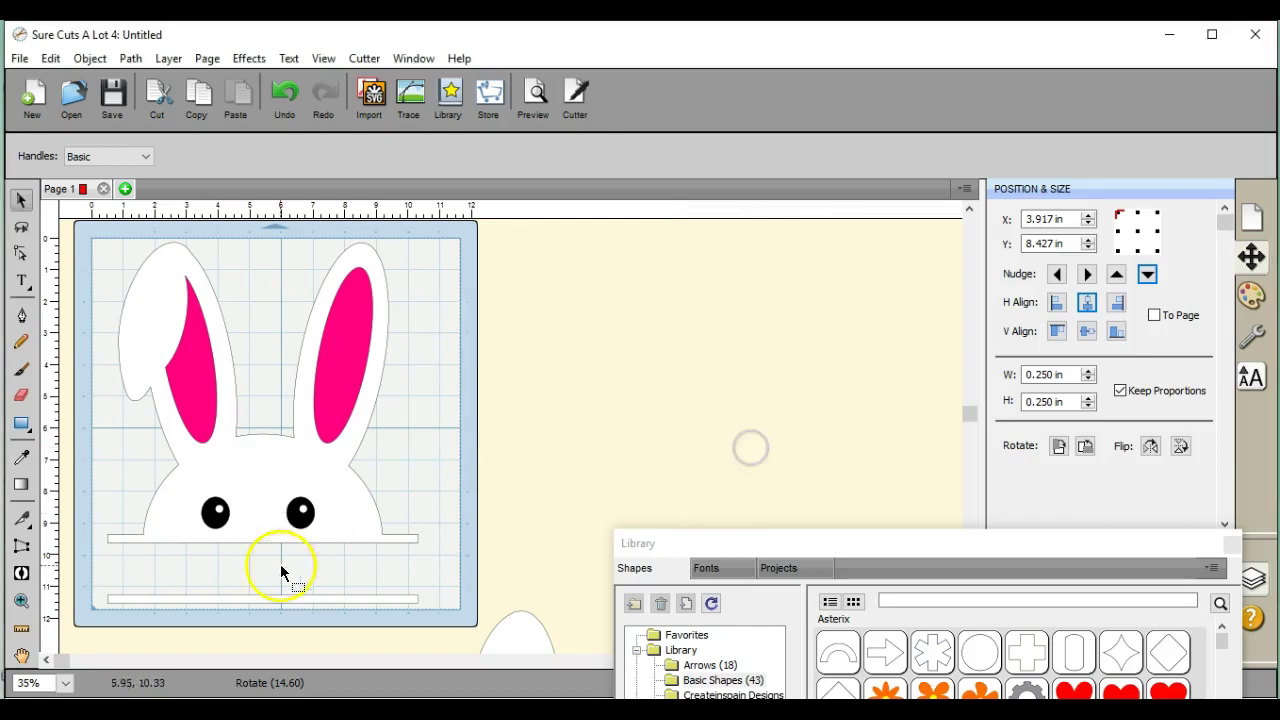
# - Shift the right eye's white highlight slightly right to about X 6.63 in, keeping it level with the left one
pyautogui.click(304, 509)
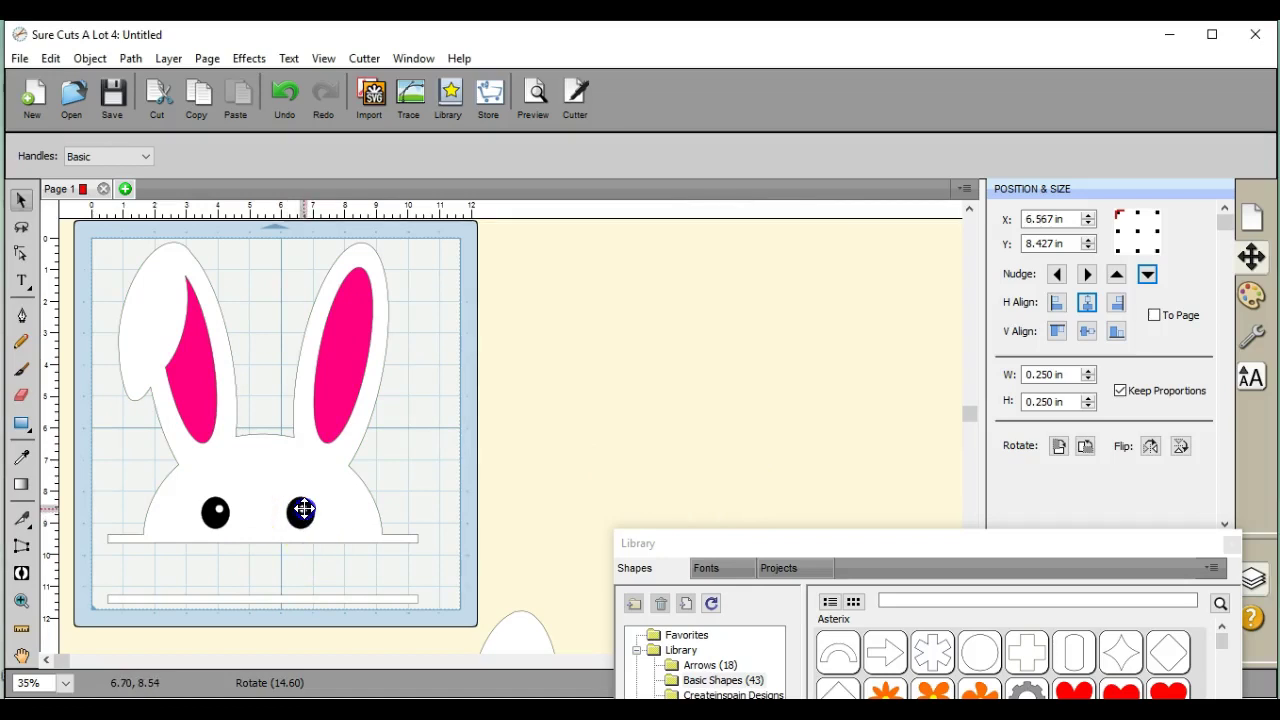
pyautogui.moveTo(284, 508); pyautogui.dragTo(285, 508)
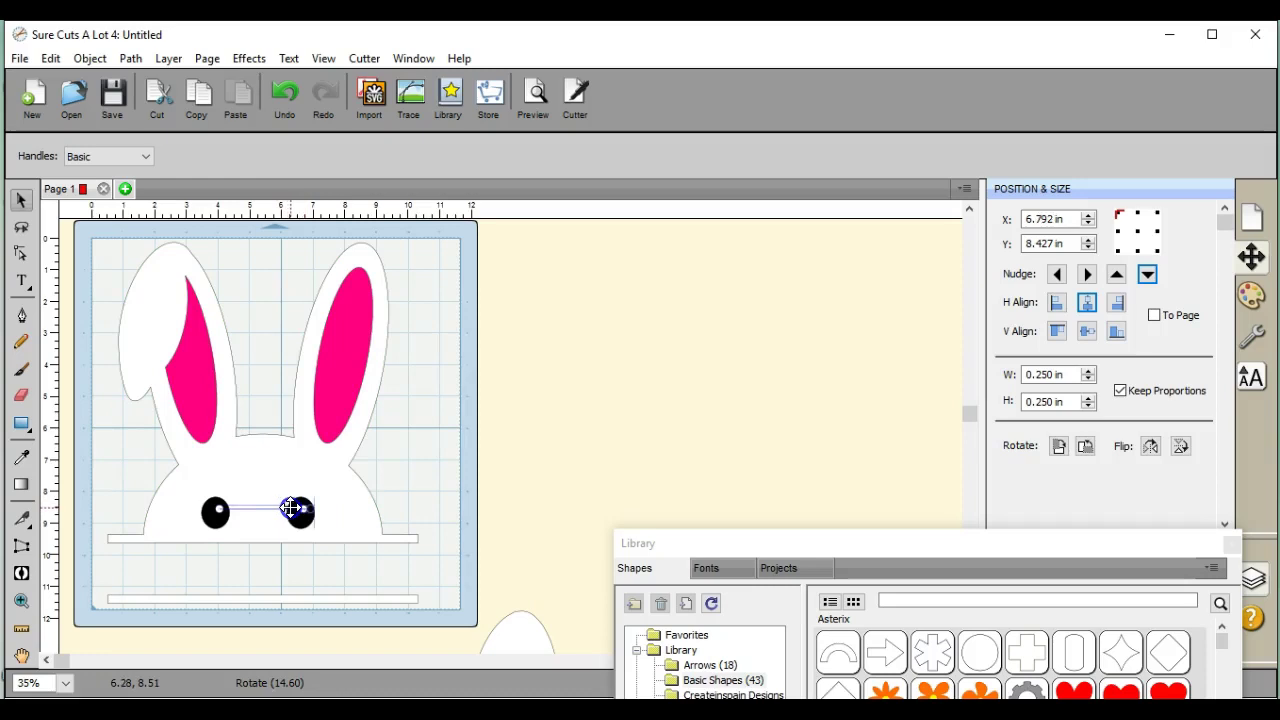
pyautogui.moveTo(287, 508); pyautogui.dragTo(288, 508)
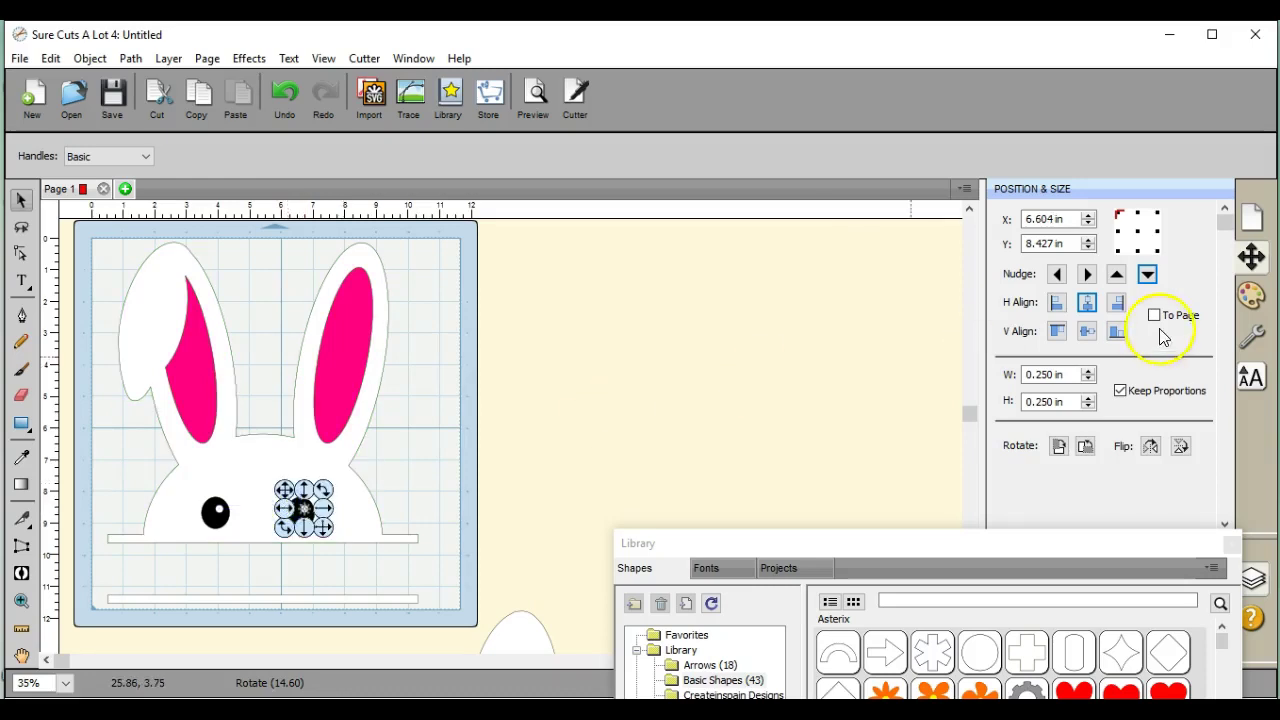
pyautogui.click(1089, 274)
pyautogui.click(1089, 274)
pyautogui.click(1089, 274)
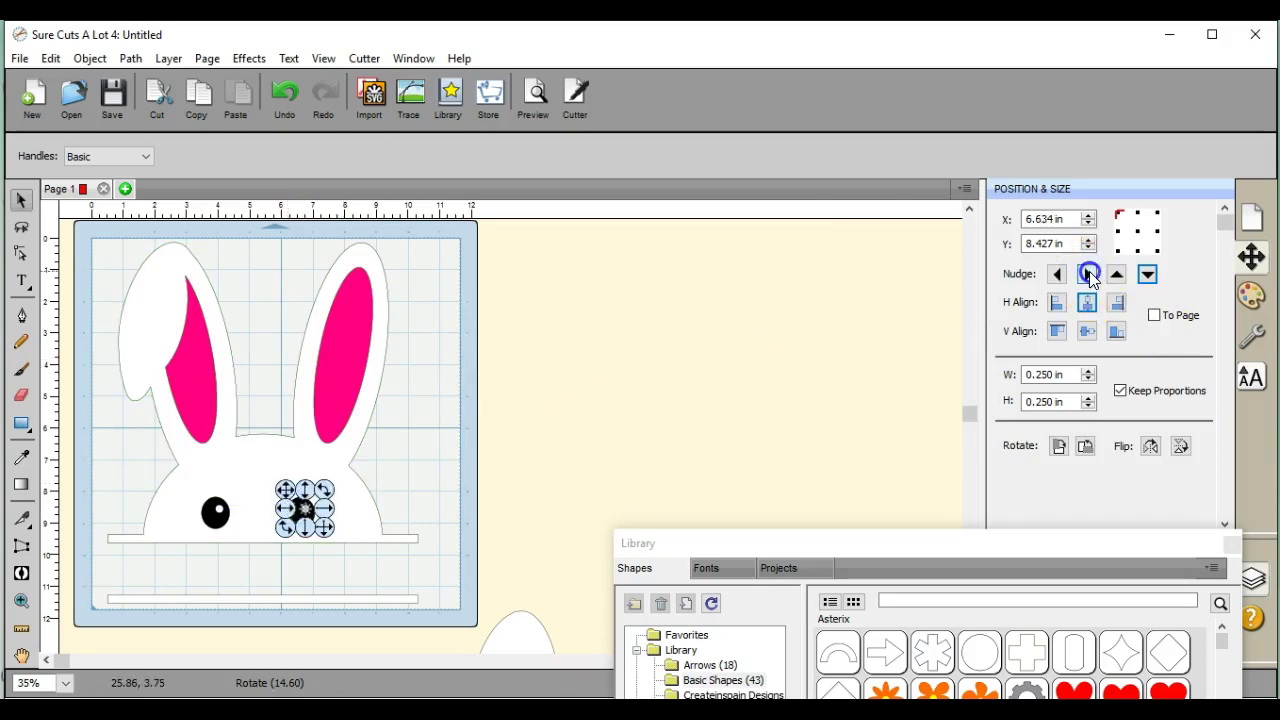
pyautogui.click(1089, 274)
pyautogui.click(503, 410)
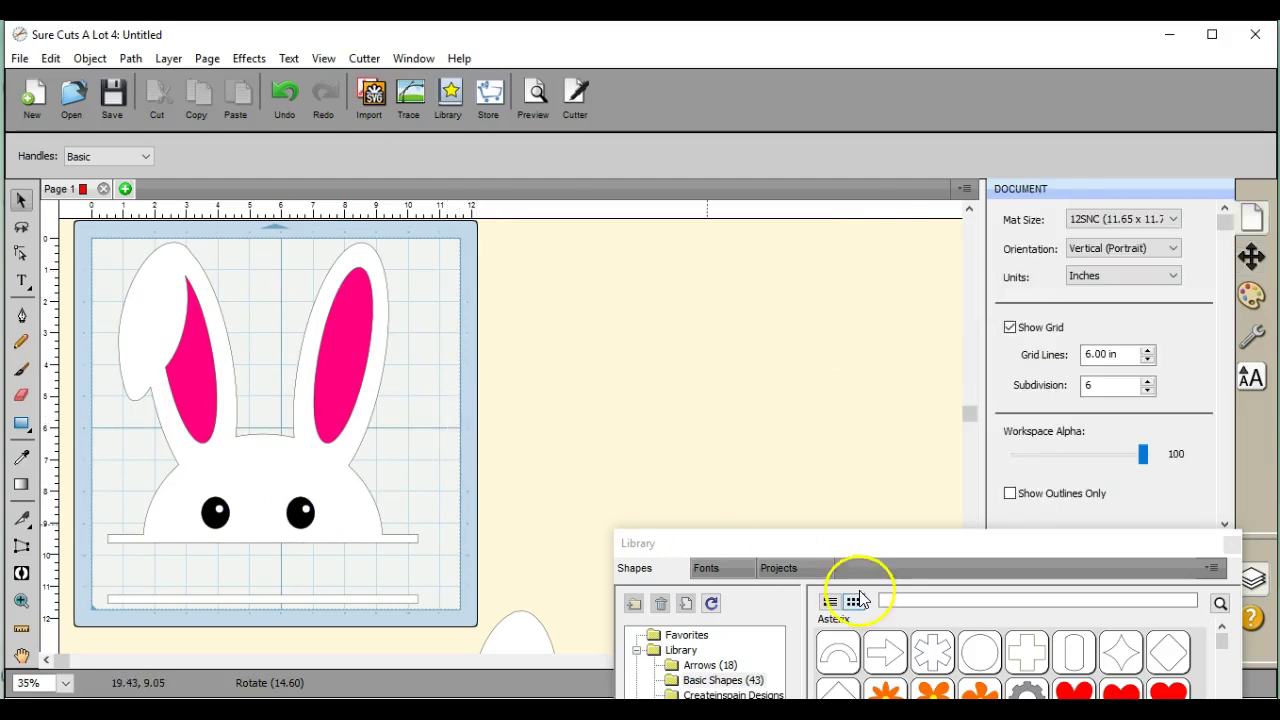
# - Add a rounded triangle from the Basic Shapes library for the nose and rotate it to point downward
pyautogui.moveTo(854, 543); pyautogui.dragTo(785, 250)
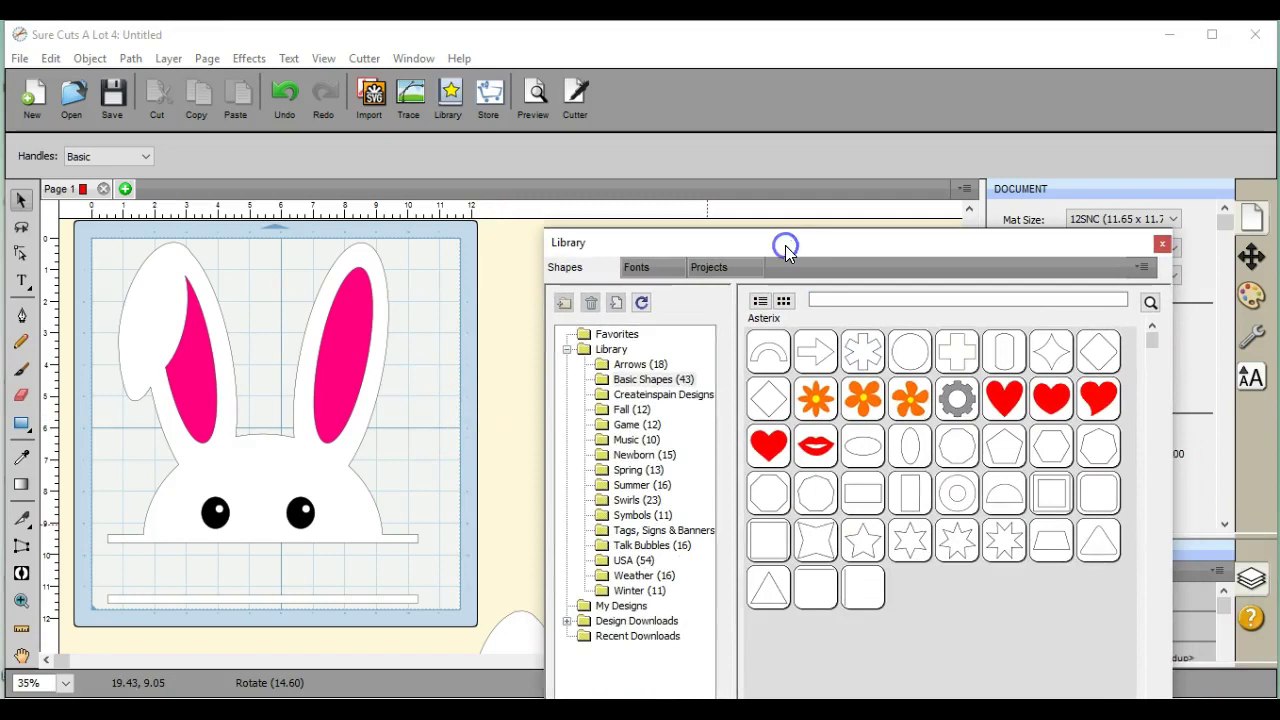
pyautogui.doubleClick(1107, 552)
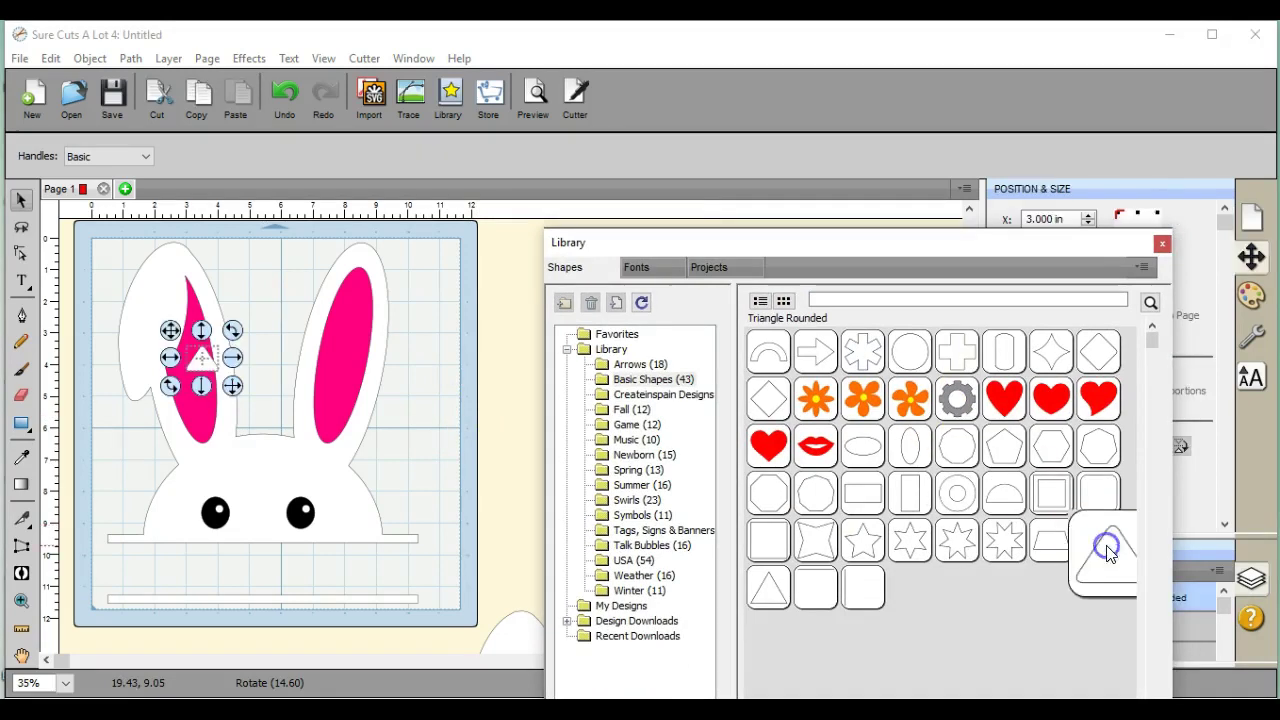
pyautogui.moveTo(908, 248); pyautogui.dragTo(908, 712)
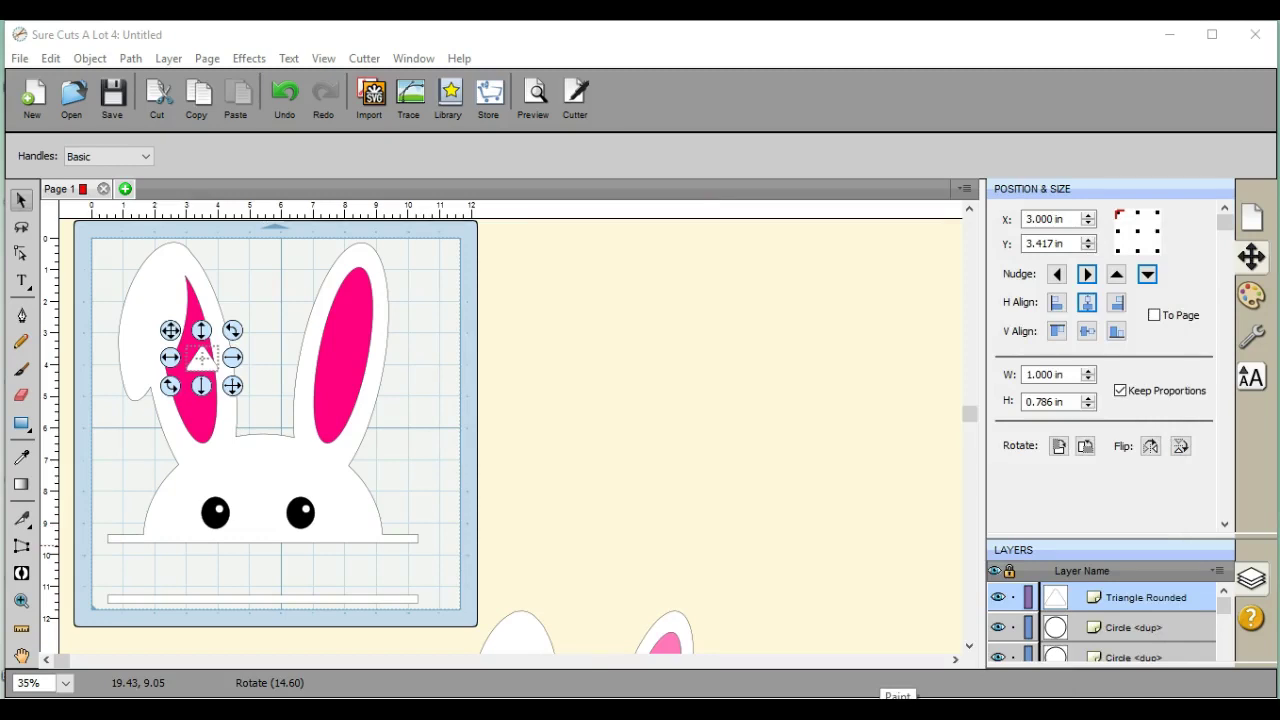
pyautogui.click(1087, 446)
pyautogui.click(1087, 446)
pyautogui.click(1087, 446)
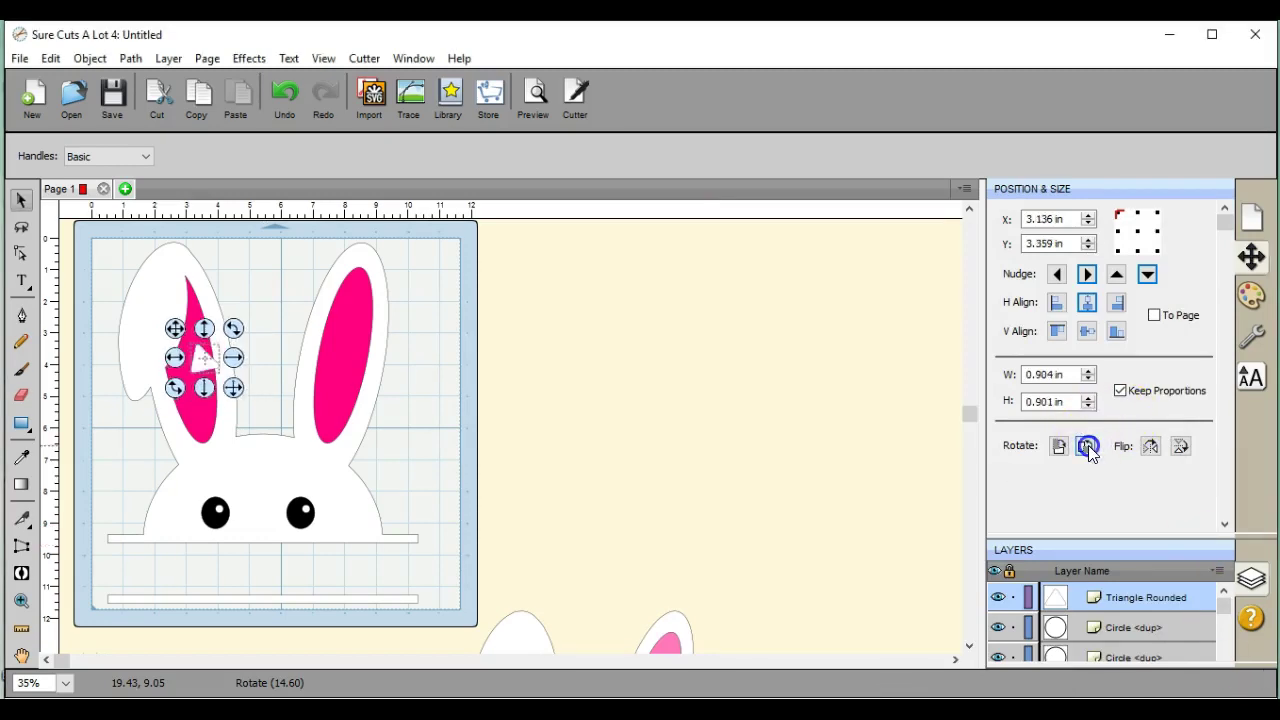
pyautogui.click(1087, 446)
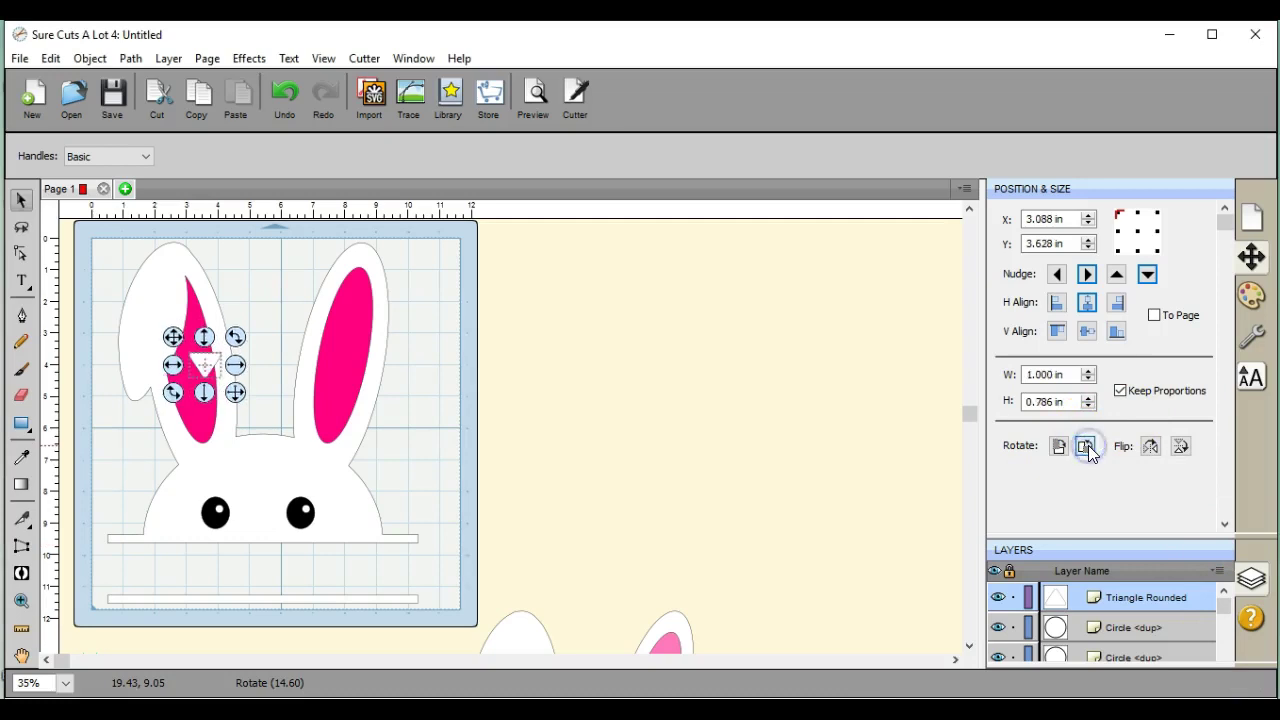
# - Resize the triangle to about 1.08 × 0.59 in and place it between the eyes at about X 4.70, Y 8.88 in
pyautogui.click(1089, 380)
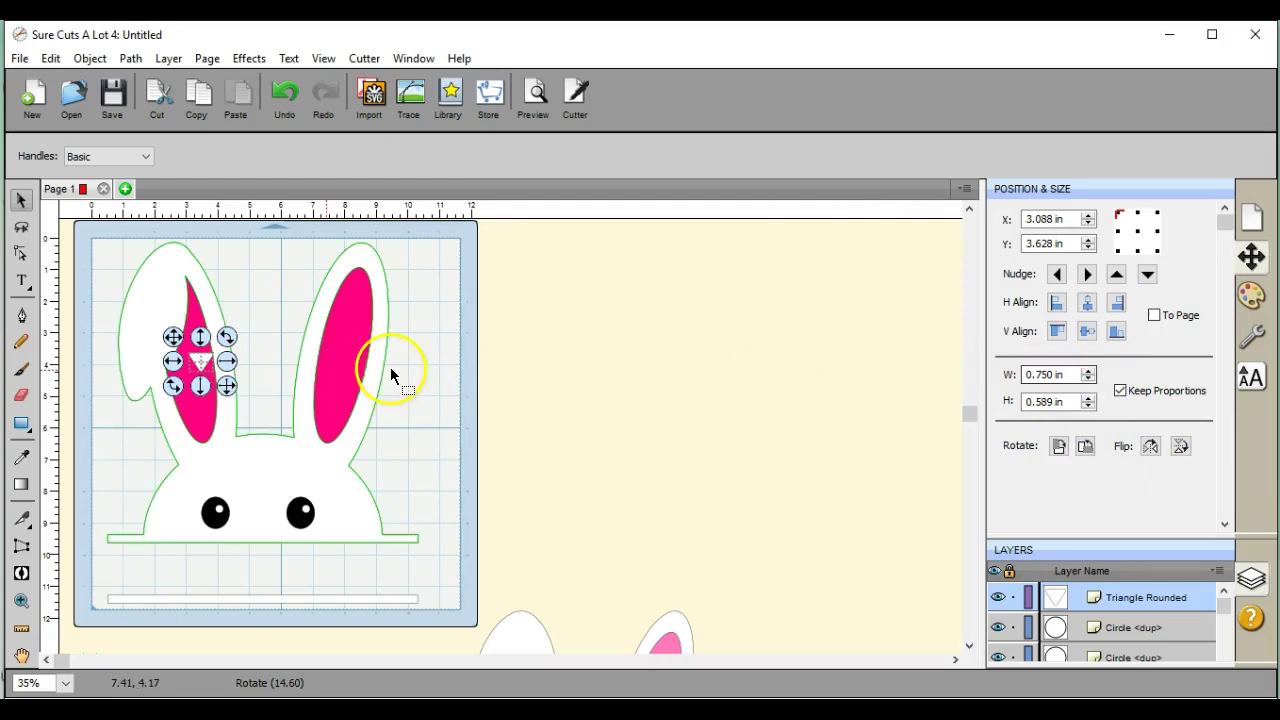
pyautogui.moveTo(230, 361); pyautogui.dragTo(256, 524)
pyautogui.click(176, 338)
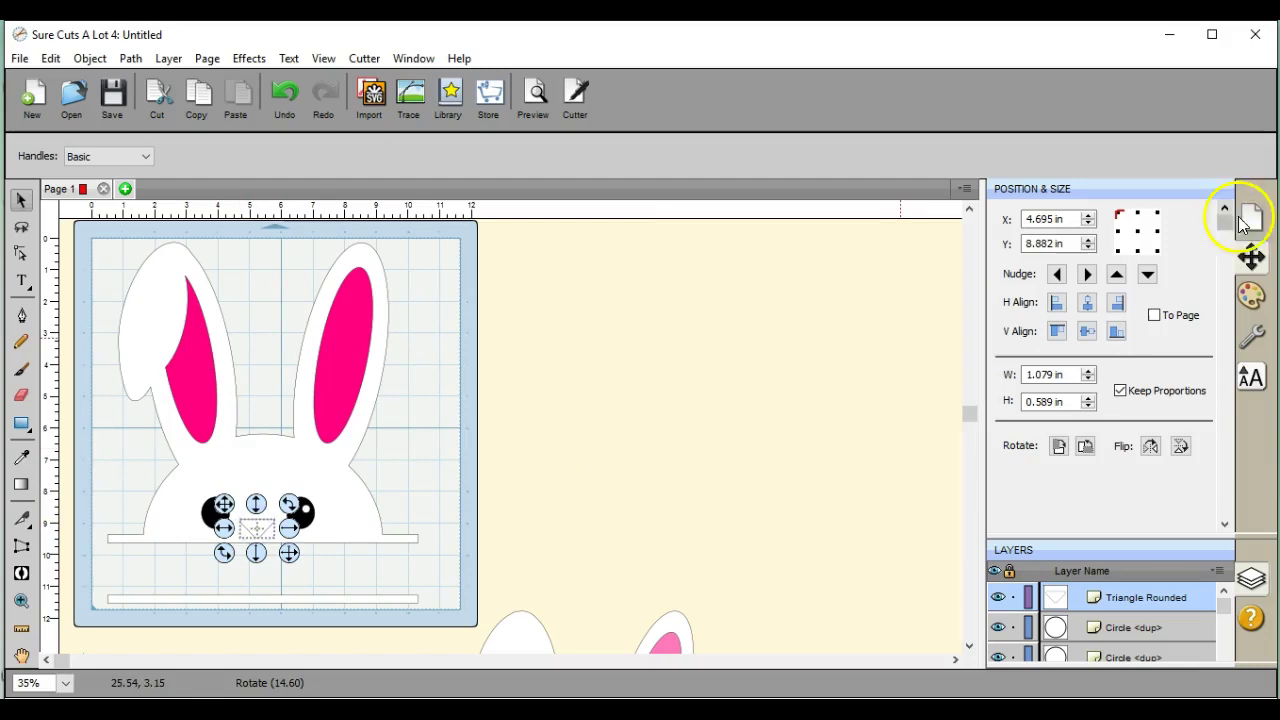
# - Fill the triangle nose with light pink (RGB 255, 174, 215) and deselect it
pyautogui.click(1250, 296)
pyautogui.click(1163, 221)
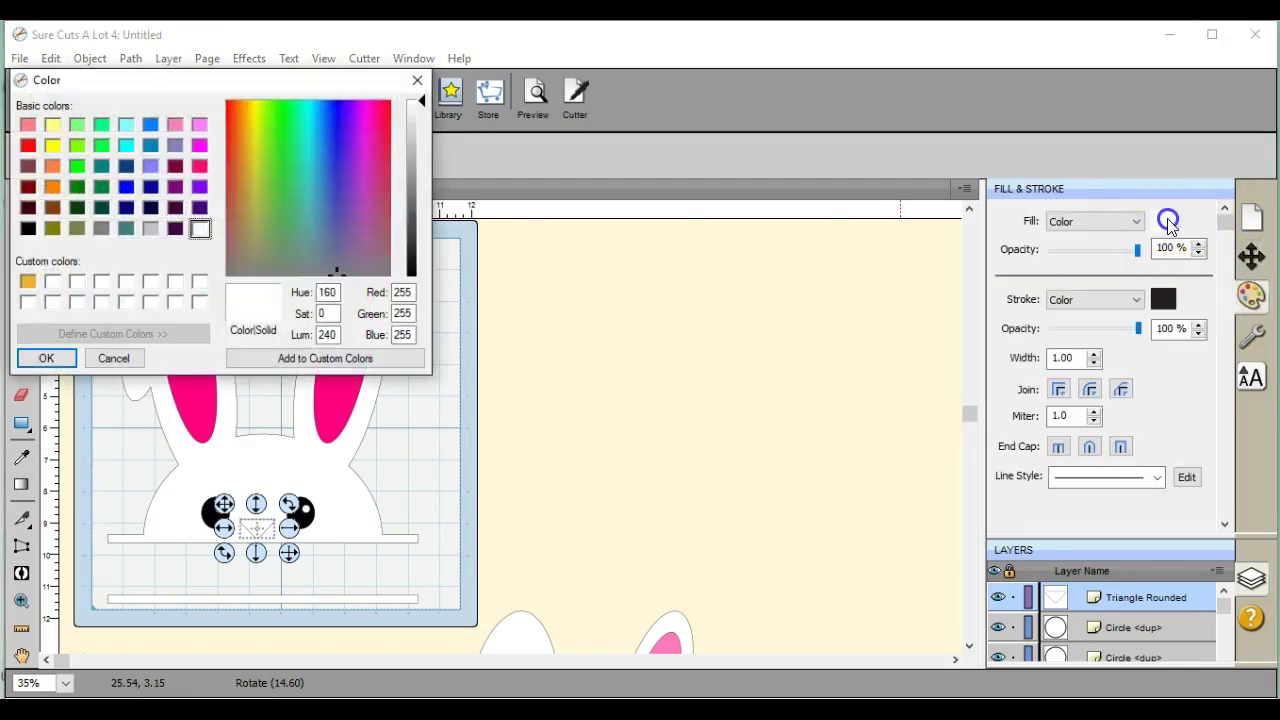
pyautogui.click(200, 166)
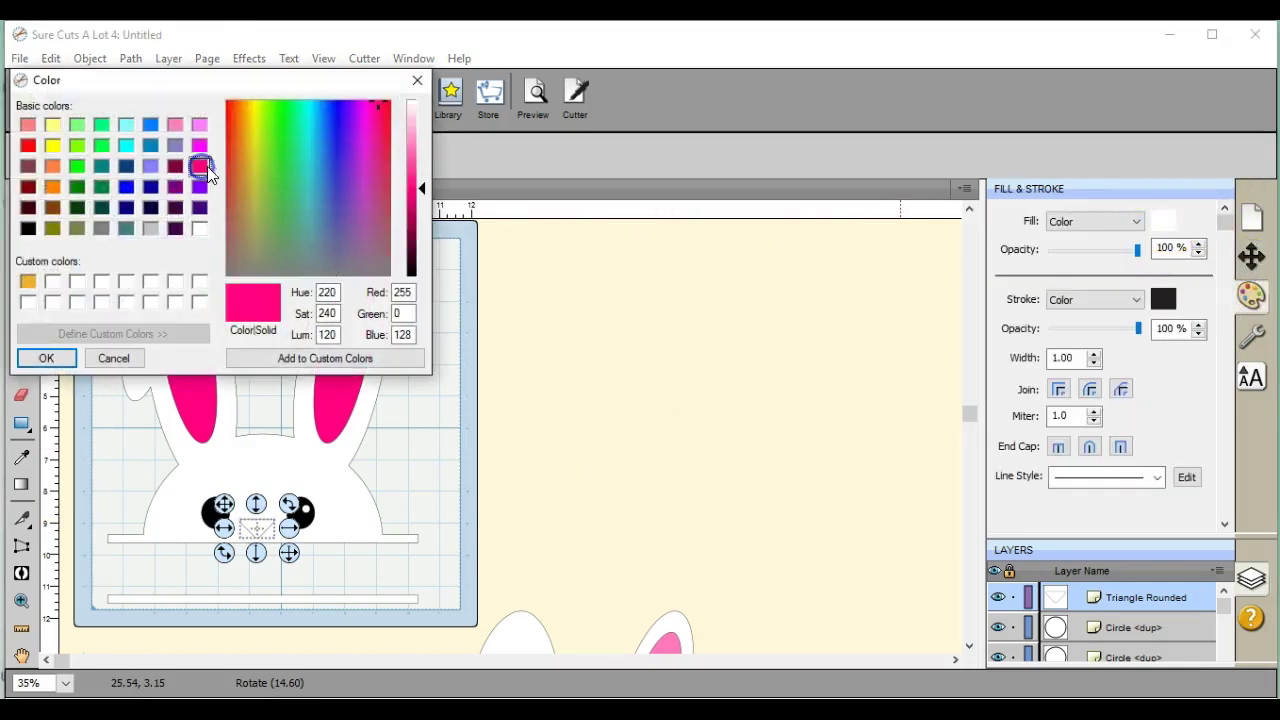
pyautogui.click(411, 128)
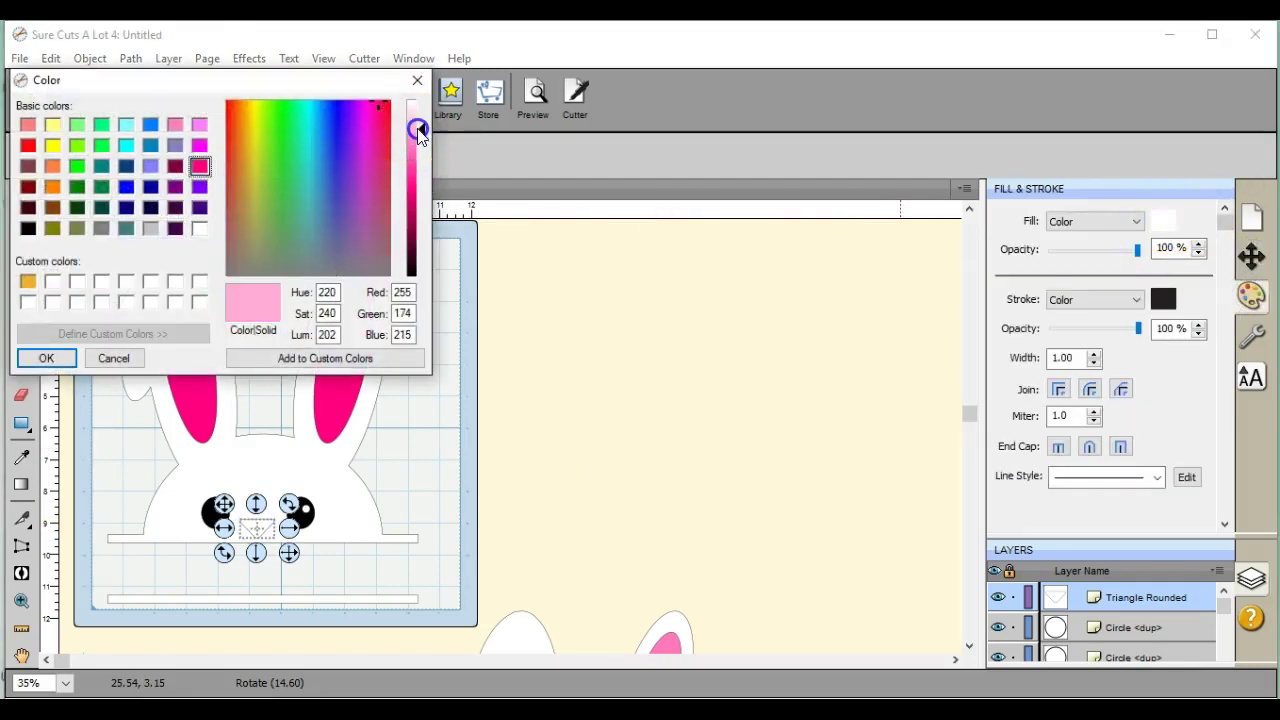
pyautogui.click(47, 357)
pyautogui.click(521, 603)
pyautogui.click(520, 494)
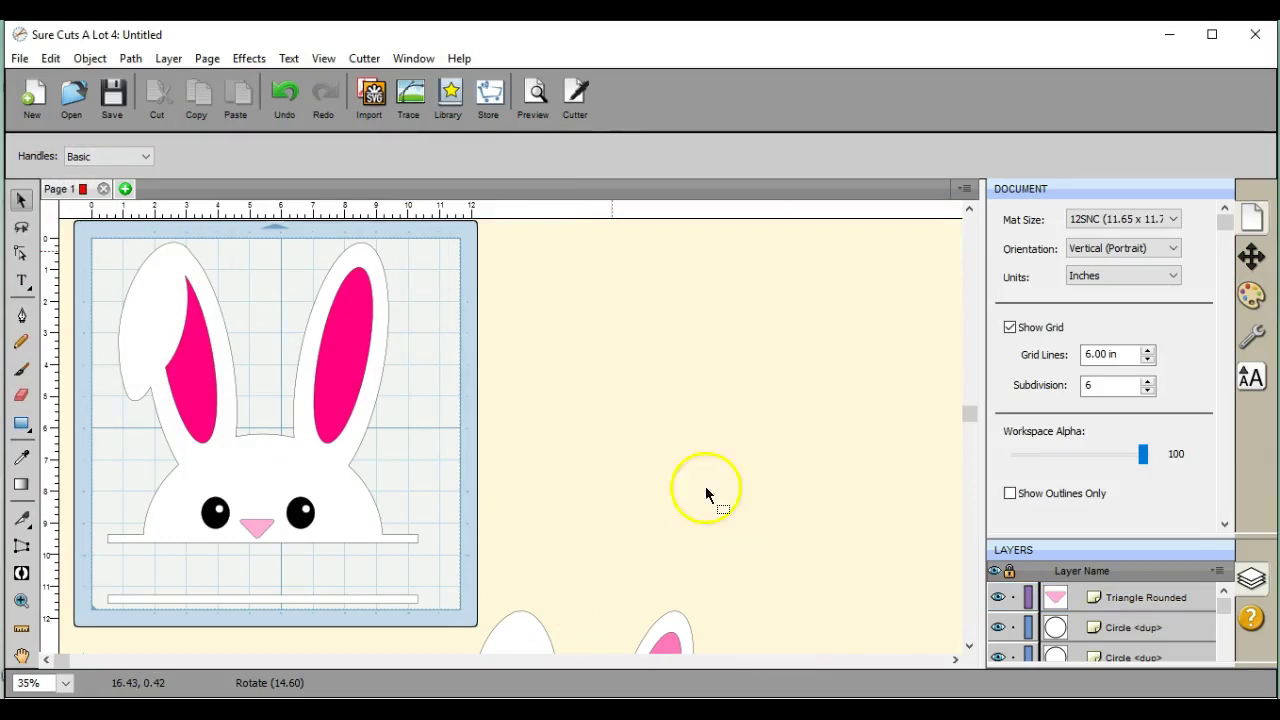
# - Add a horizontal line from the Basic Shapes library and move it beside the bunny at about X 10.18, Y 4.30 in
pyautogui.click(450, 97)
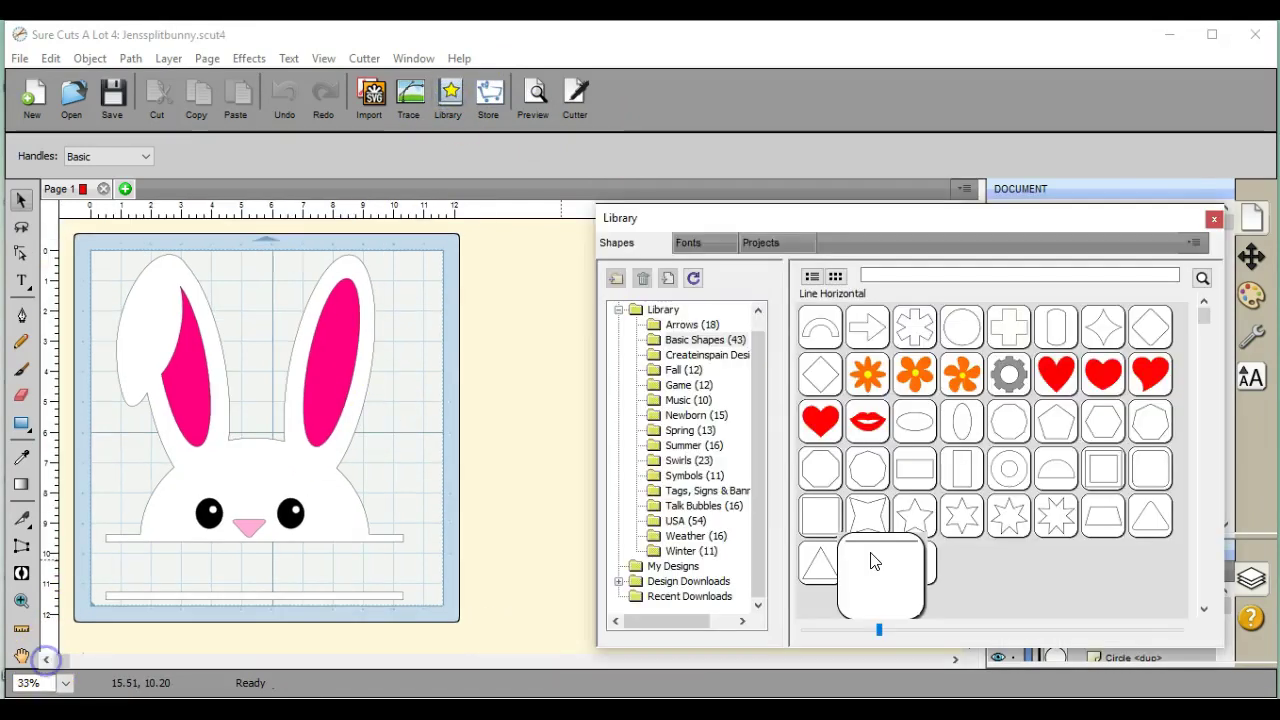
pyautogui.doubleClick(870, 560)
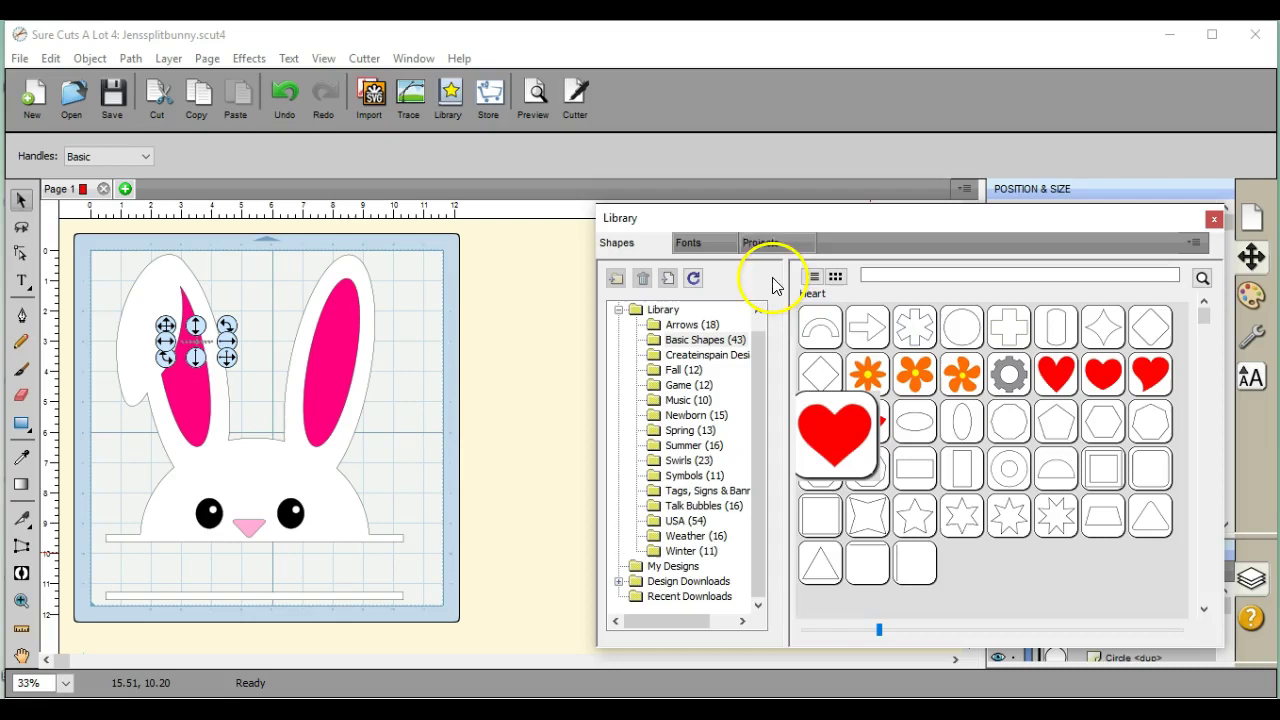
pyautogui.moveTo(780, 229); pyautogui.dragTo(791, 650)
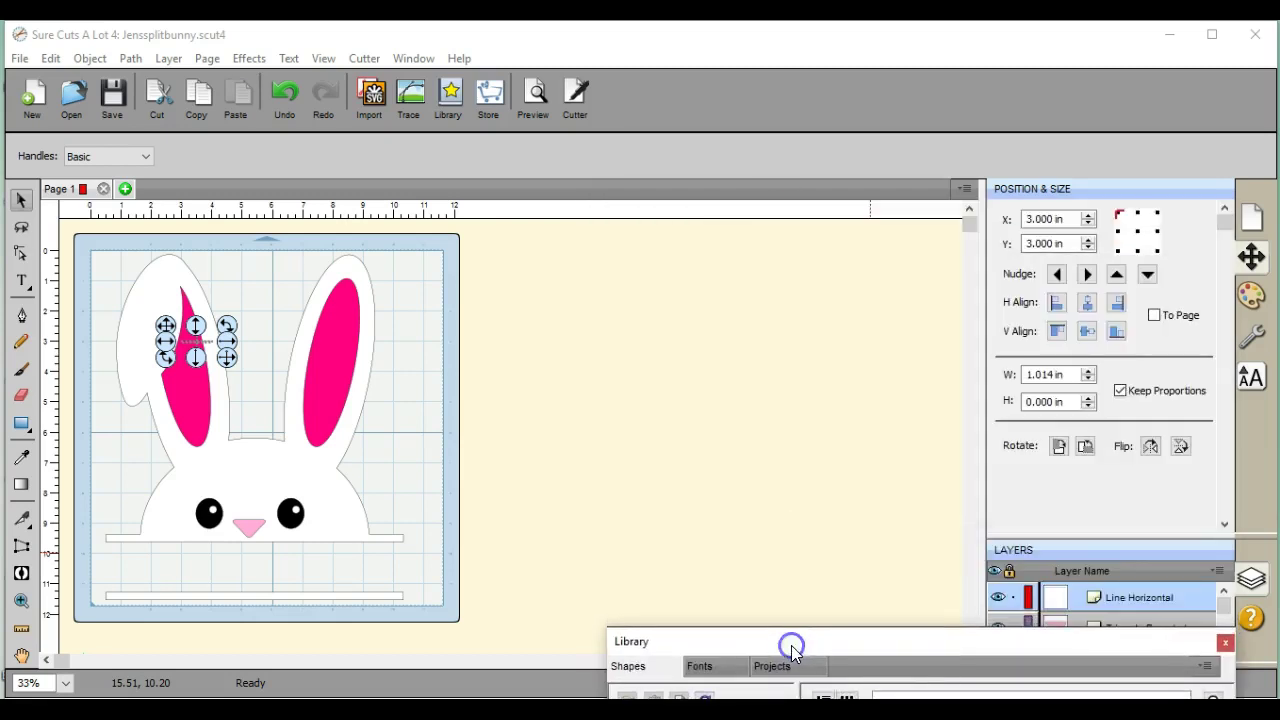
pyautogui.click(225, 340)
pyautogui.moveTo(225, 340); pyautogui.dragTo(443, 301)
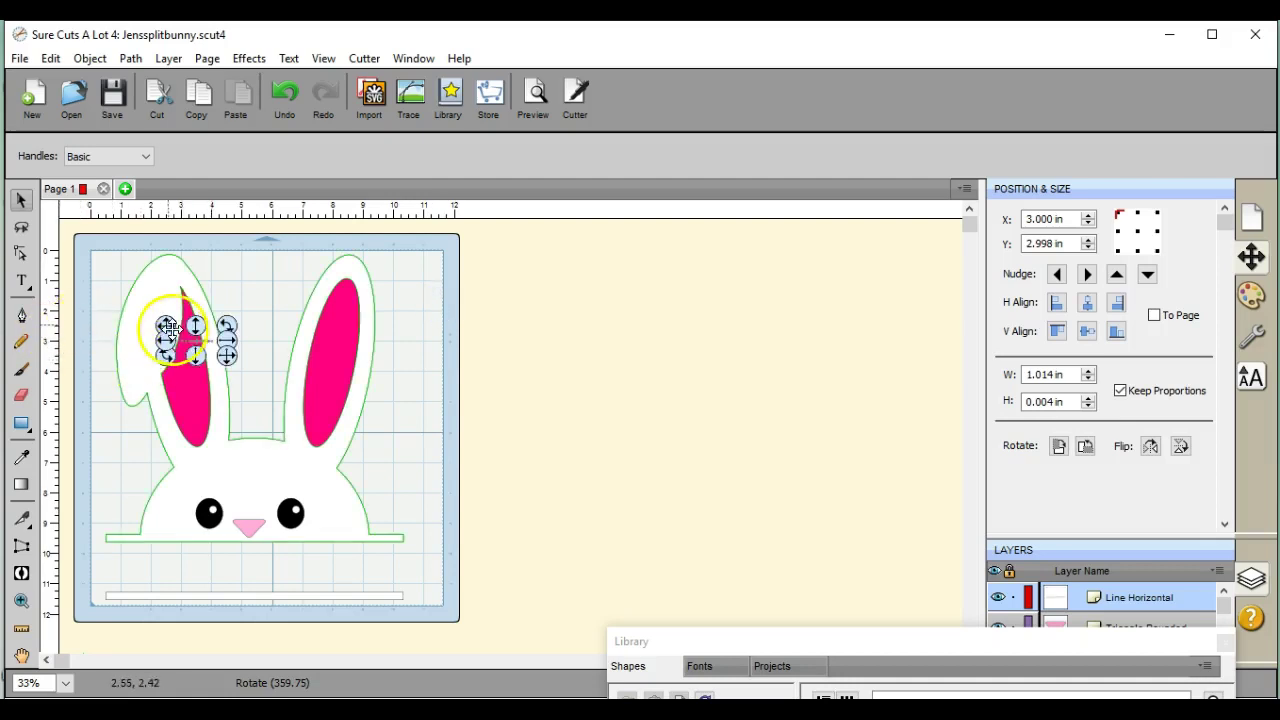
pyautogui.moveTo(168, 330); pyautogui.dragTo(458, 377)
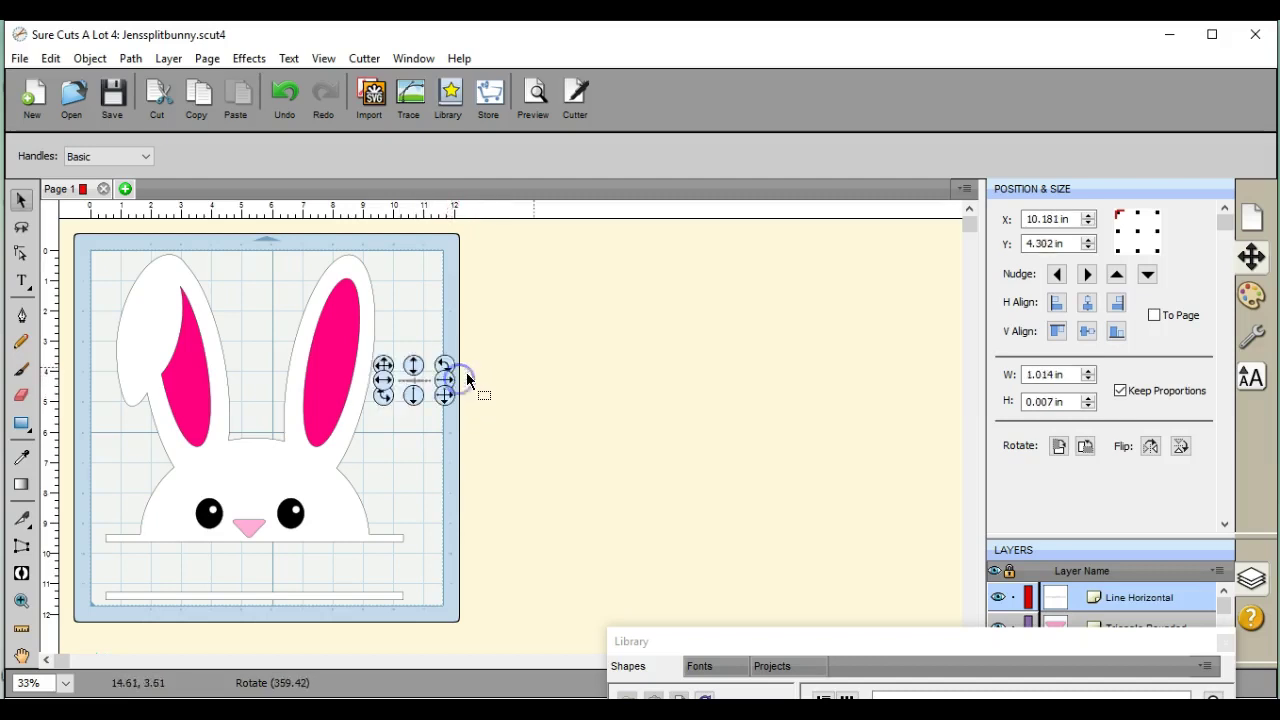
# - Widen the whisker line to about 2.01 in with proportions kept
pyautogui.click(1089, 369)
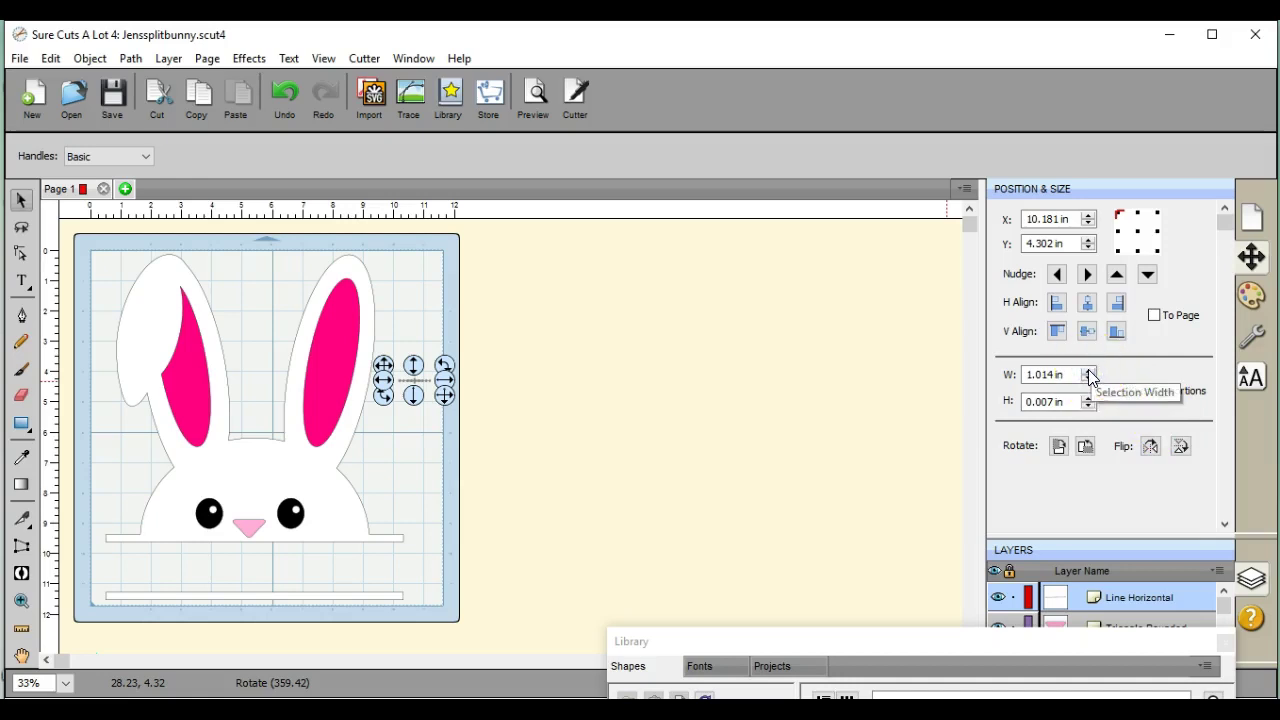
pyautogui.click(1089, 369)
pyautogui.click(1089, 371)
pyautogui.click(1089, 371)
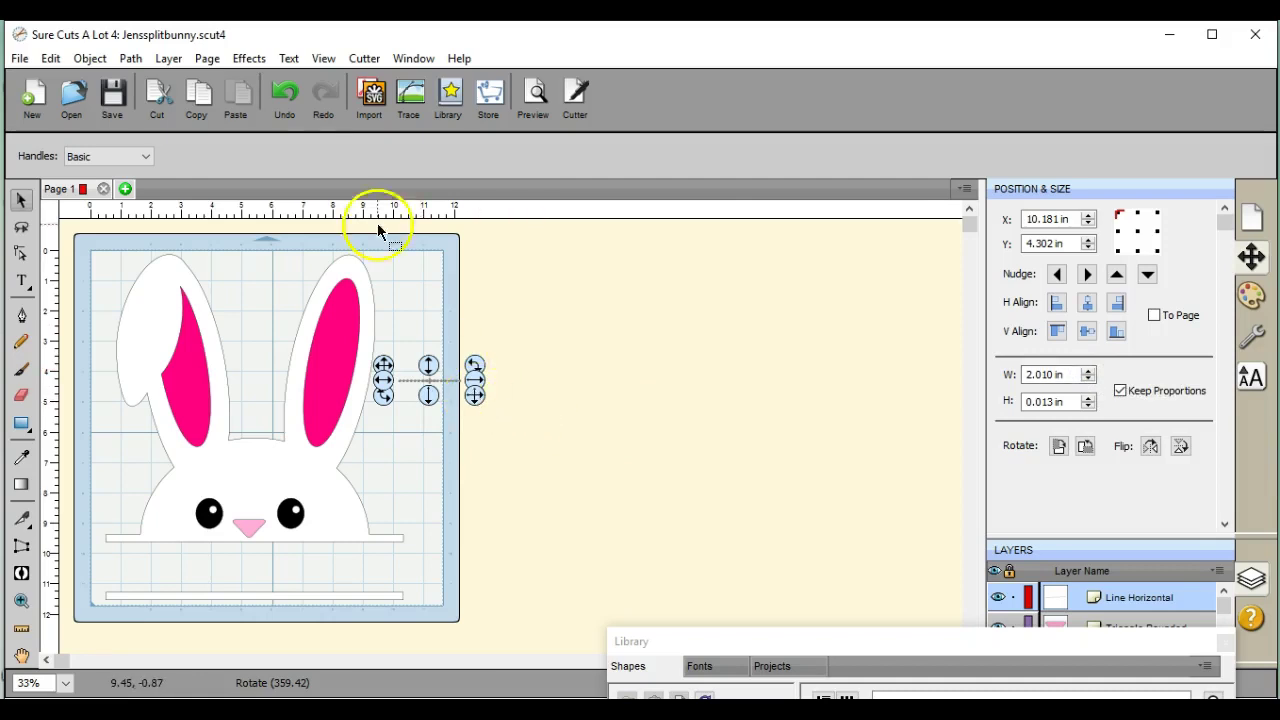
# - Duplicate the line into 3 columns and 2 rows with 0.200 in horizontal and vertical spacing
pyautogui.click(89, 60)
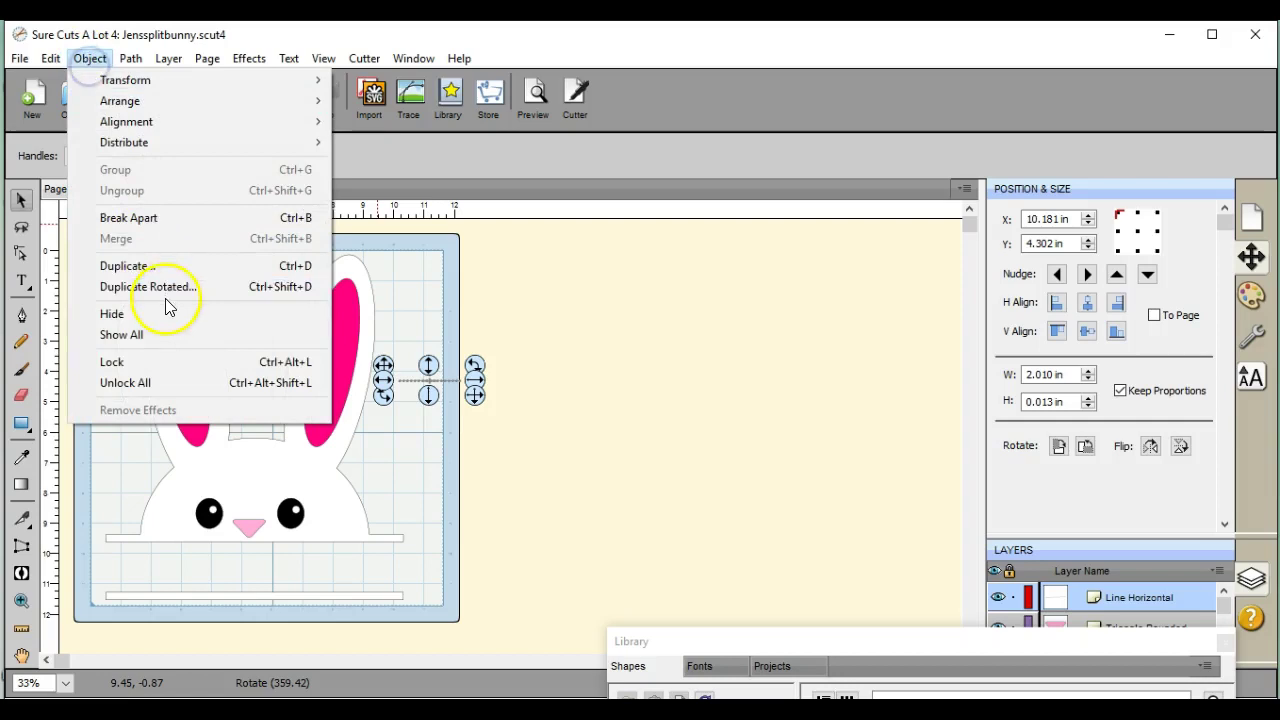
pyautogui.click(165, 266)
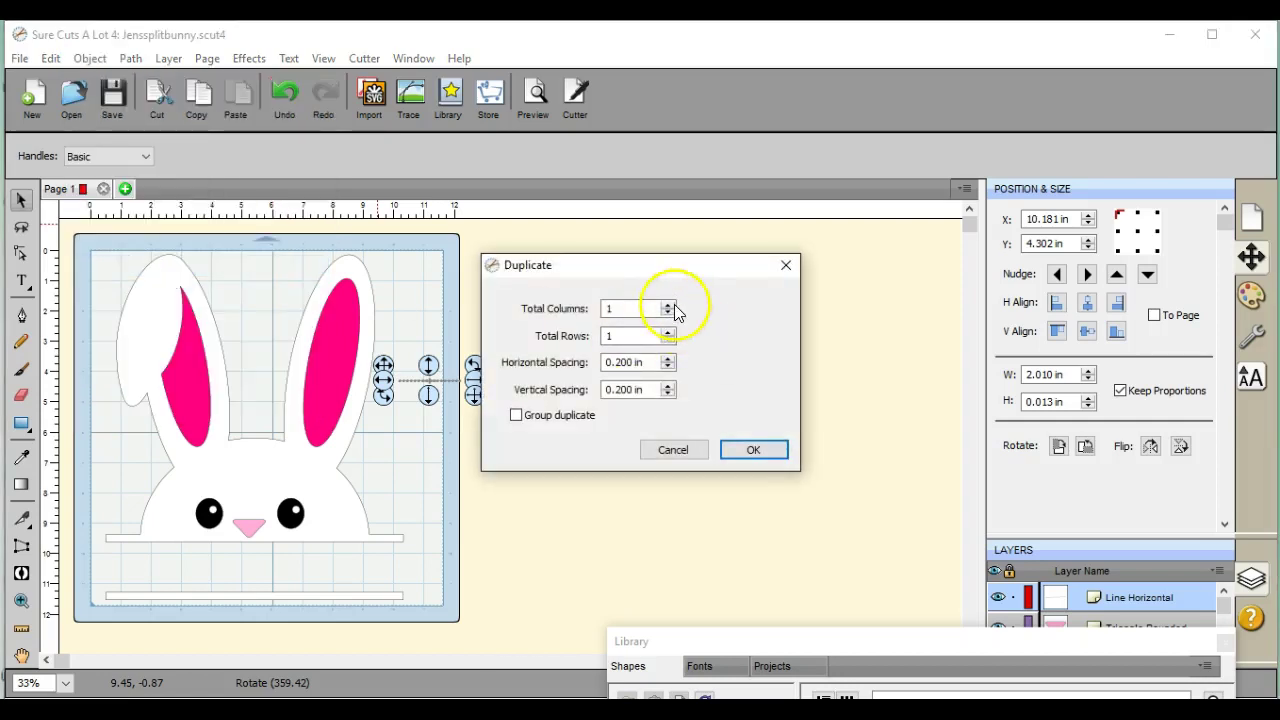
pyautogui.click(668, 305)
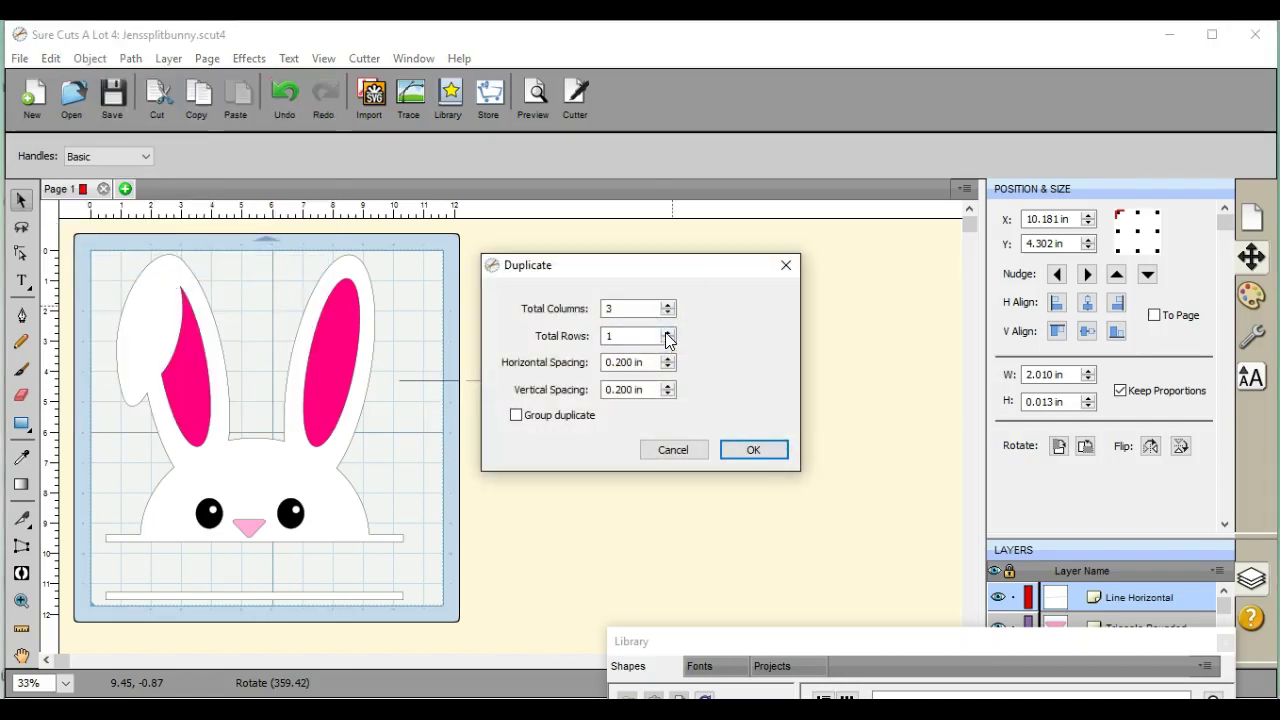
pyautogui.click(667, 331)
pyautogui.click(745, 448)
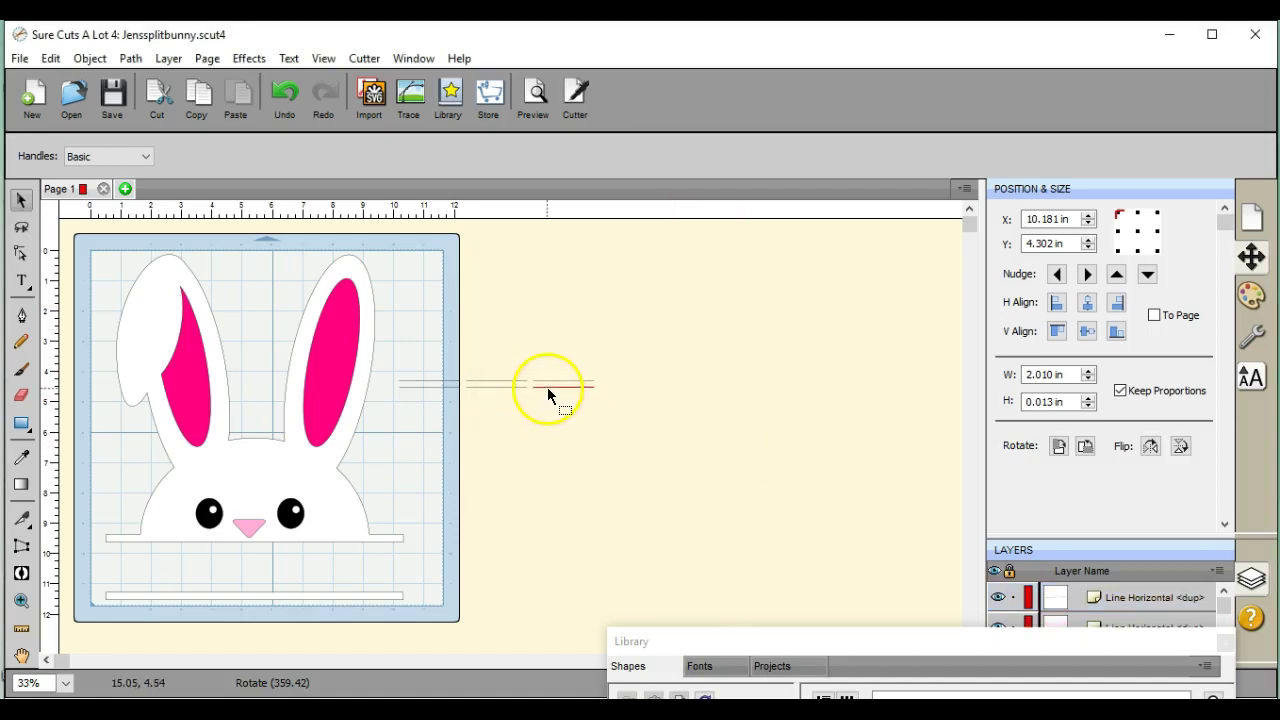
# - Place two line copies as level whiskers on both sides of the nose, at about X 5.60 and X 2.91, Y 9.47 in
pyautogui.moveTo(548, 388); pyautogui.dragTo(272, 536)
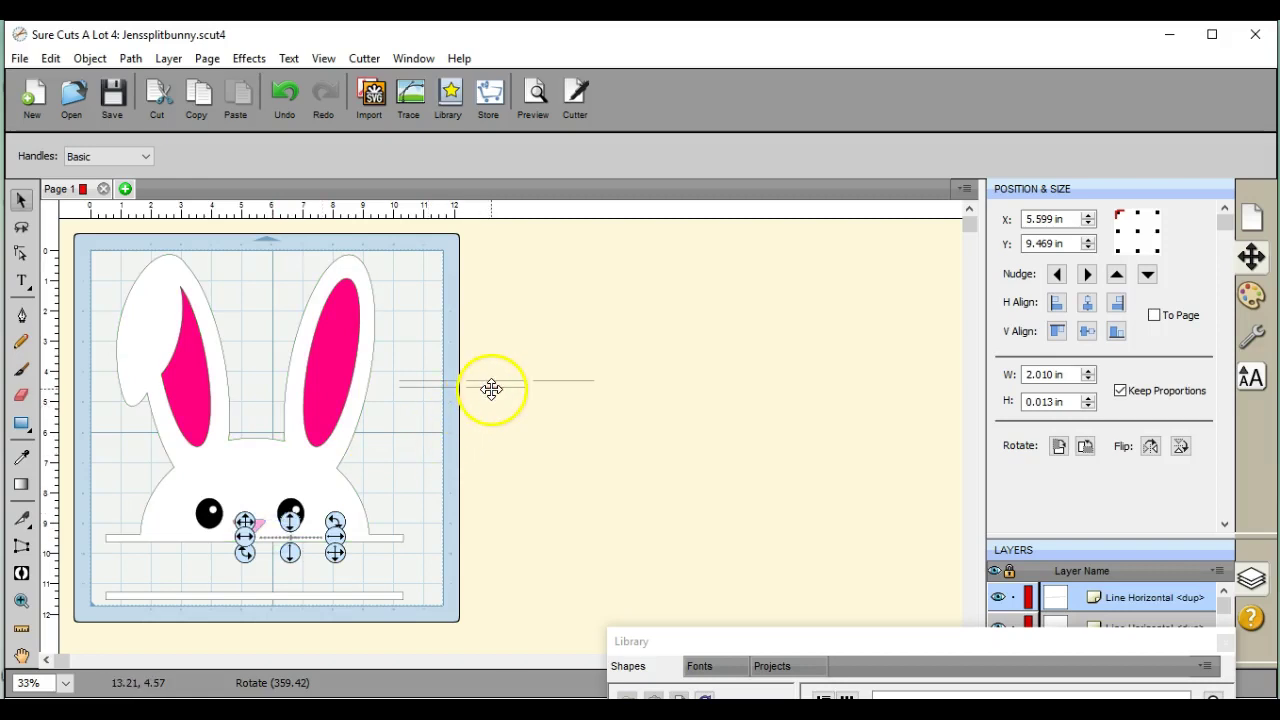
pyautogui.moveTo(491, 389); pyautogui.dragTo(201, 537)
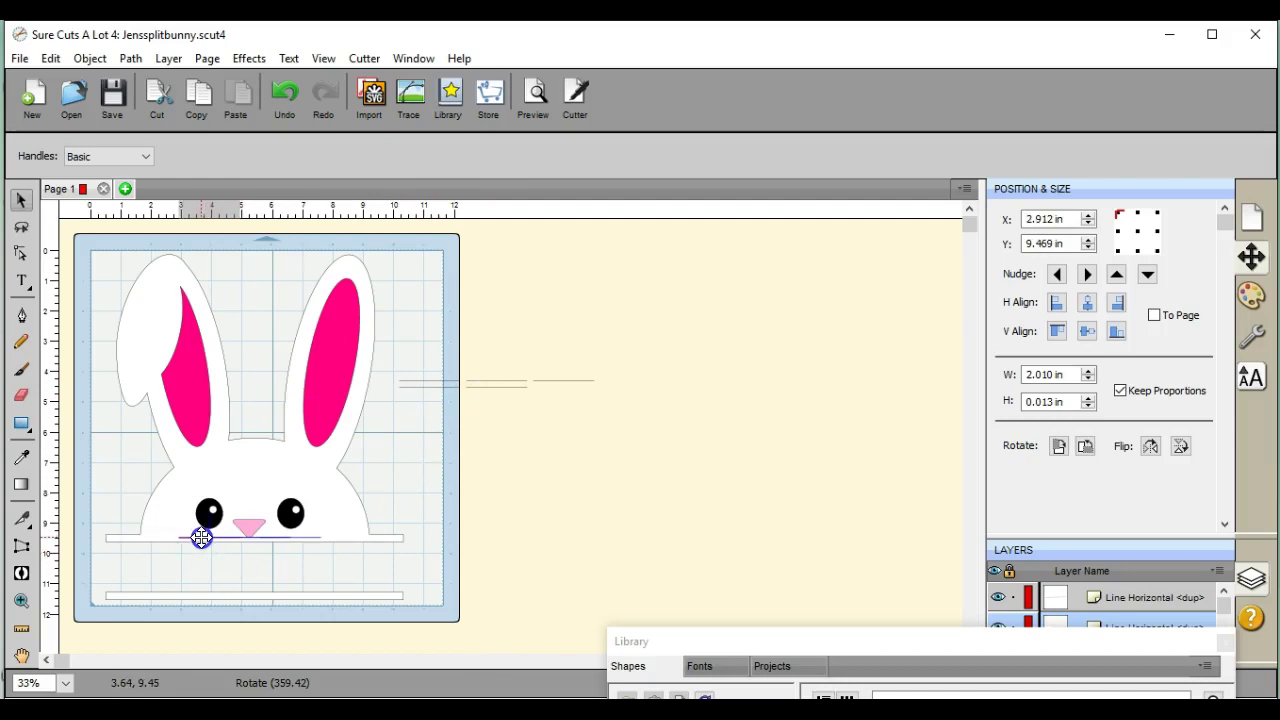
pyautogui.click(503, 546)
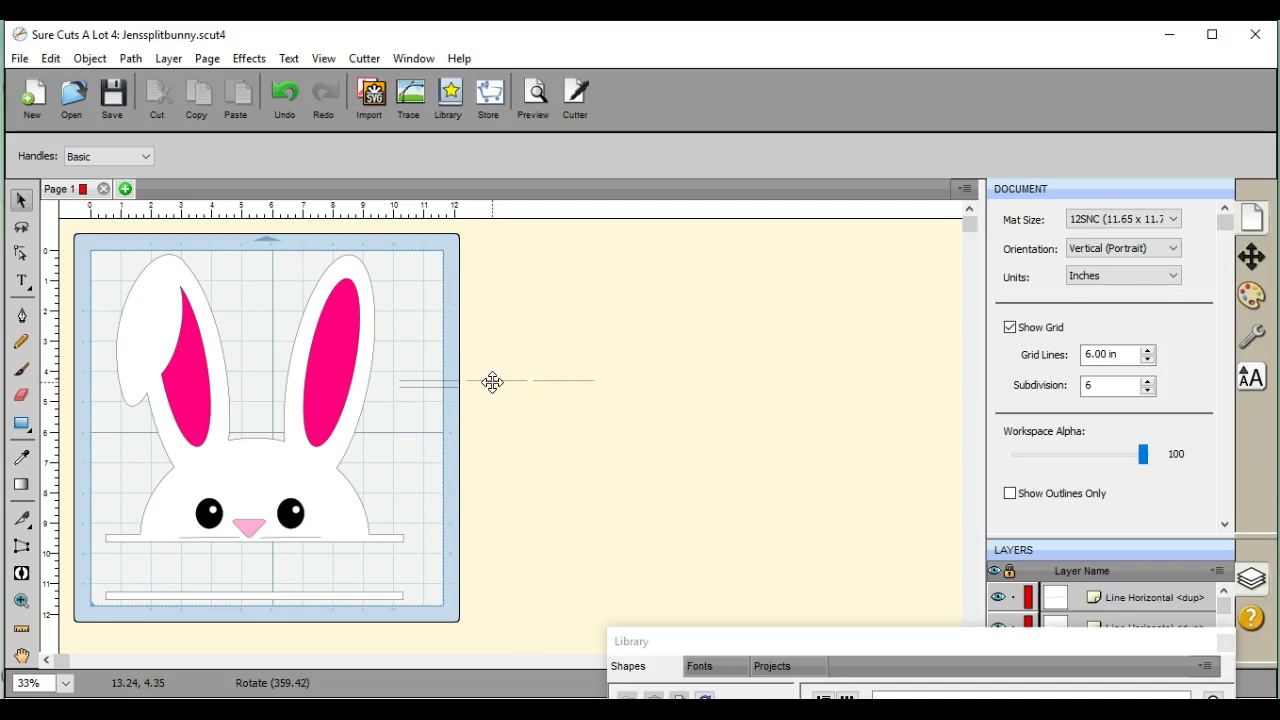
# - Place another line copy as the upper right whisker, tilted upward about 22° at about X 5.67, Y 8.70 in
pyautogui.moveTo(492, 381); pyautogui.dragTo(287, 504)
pyautogui.click(335, 518)
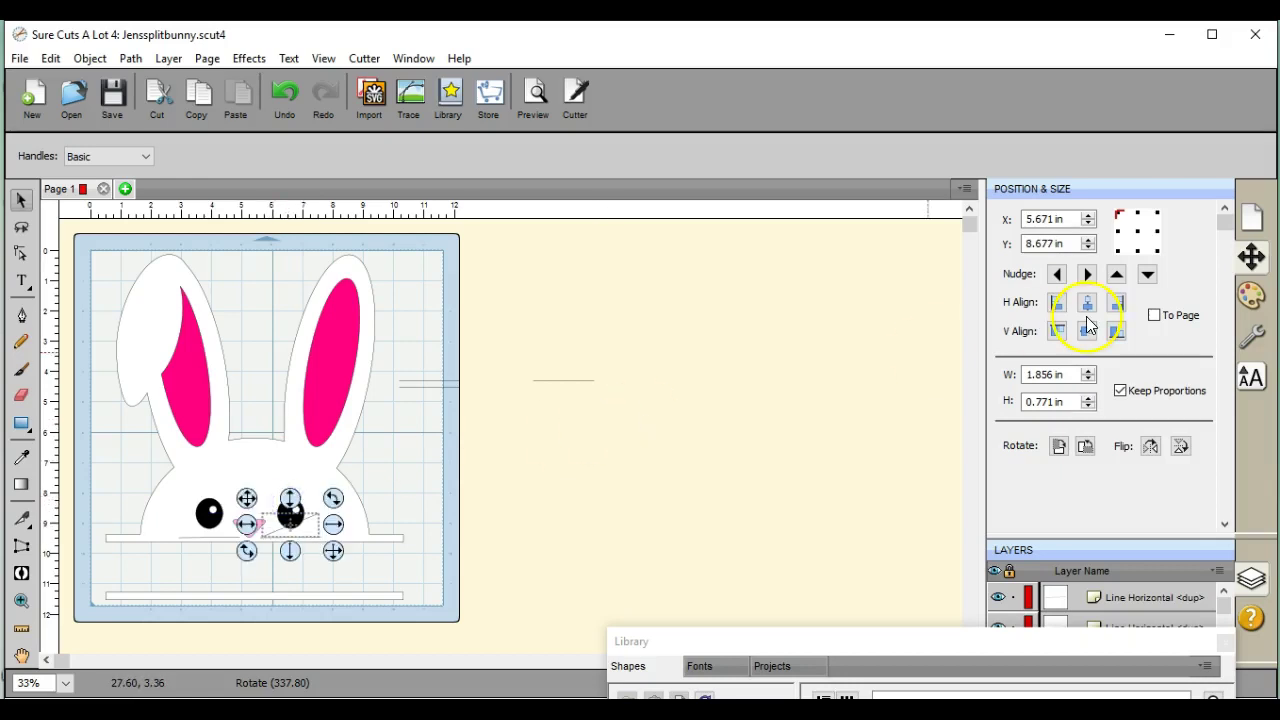
pyautogui.click(1147, 274)
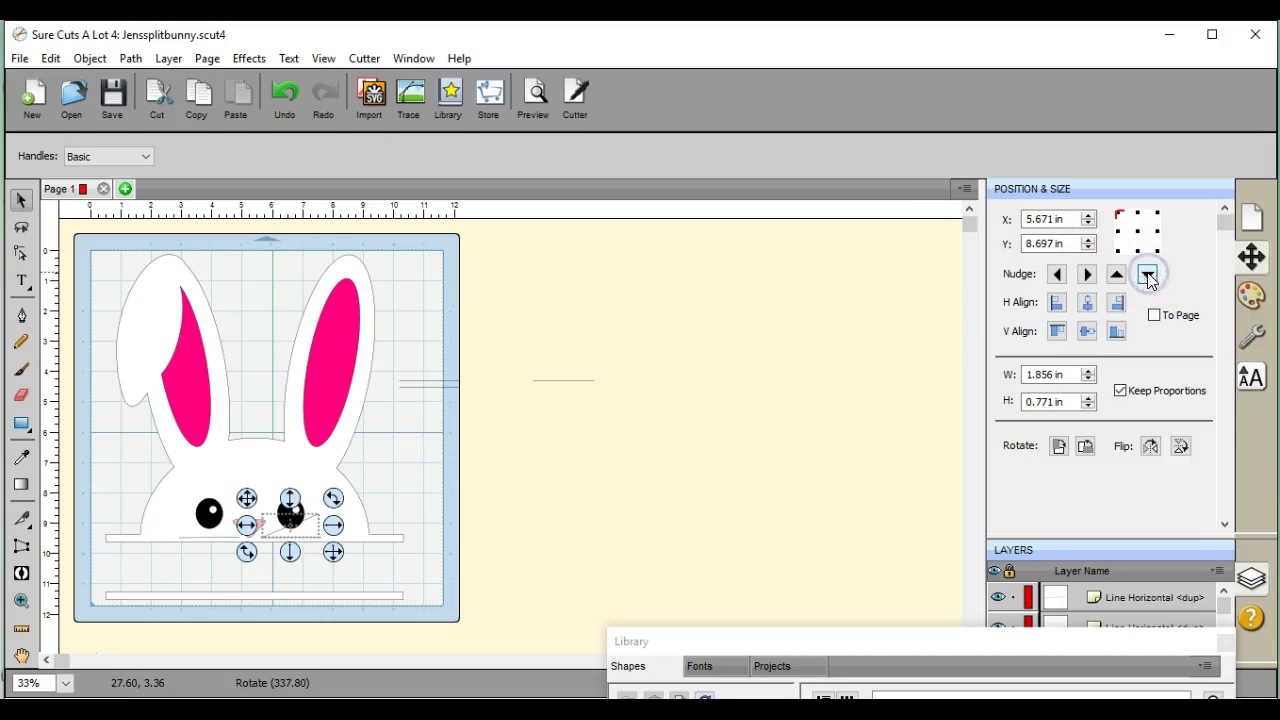
# - Place another line copy as the lower right whisker, tilted downward about 23° with its inner end meeting the other right whiskers
pyautogui.moveTo(533, 367); pyautogui.dragTo(612, 421)
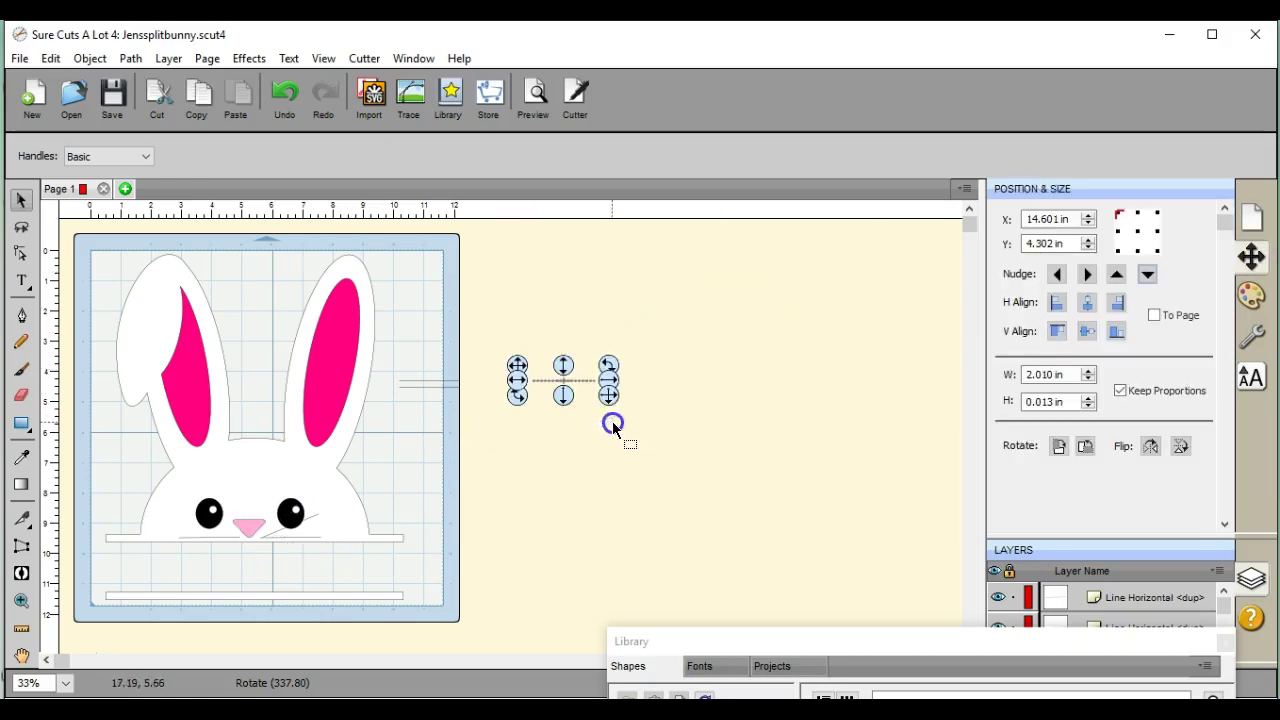
pyautogui.moveTo(557, 363); pyautogui.dragTo(256, 535)
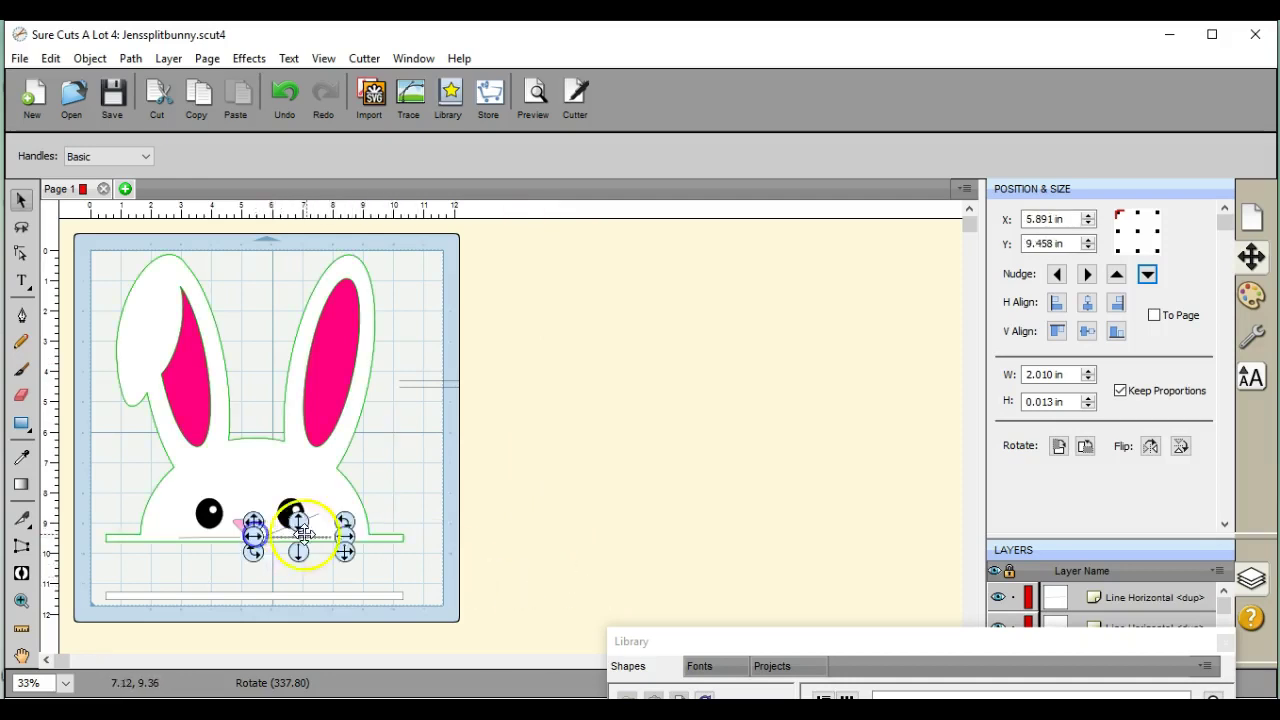
pyautogui.moveTo(347, 524); pyautogui.dragTo(348, 545)
pyautogui.moveTo(294, 514); pyautogui.dragTo(245, 546)
pyautogui.click(257, 552)
pyautogui.click(421, 551)
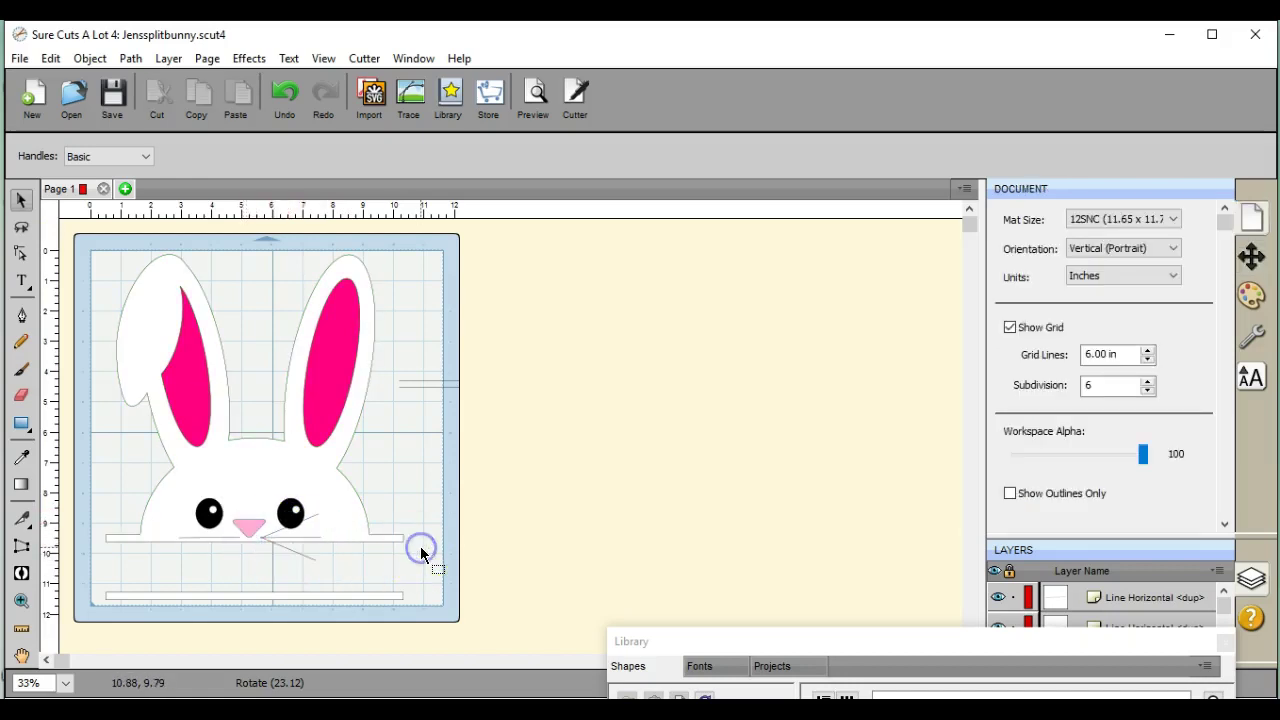
# - Examine the characters of the Adelia font in the library's font collection, keeping the bunny design in view
pyautogui.moveTo(828, 639); pyautogui.dragTo(746, 197)
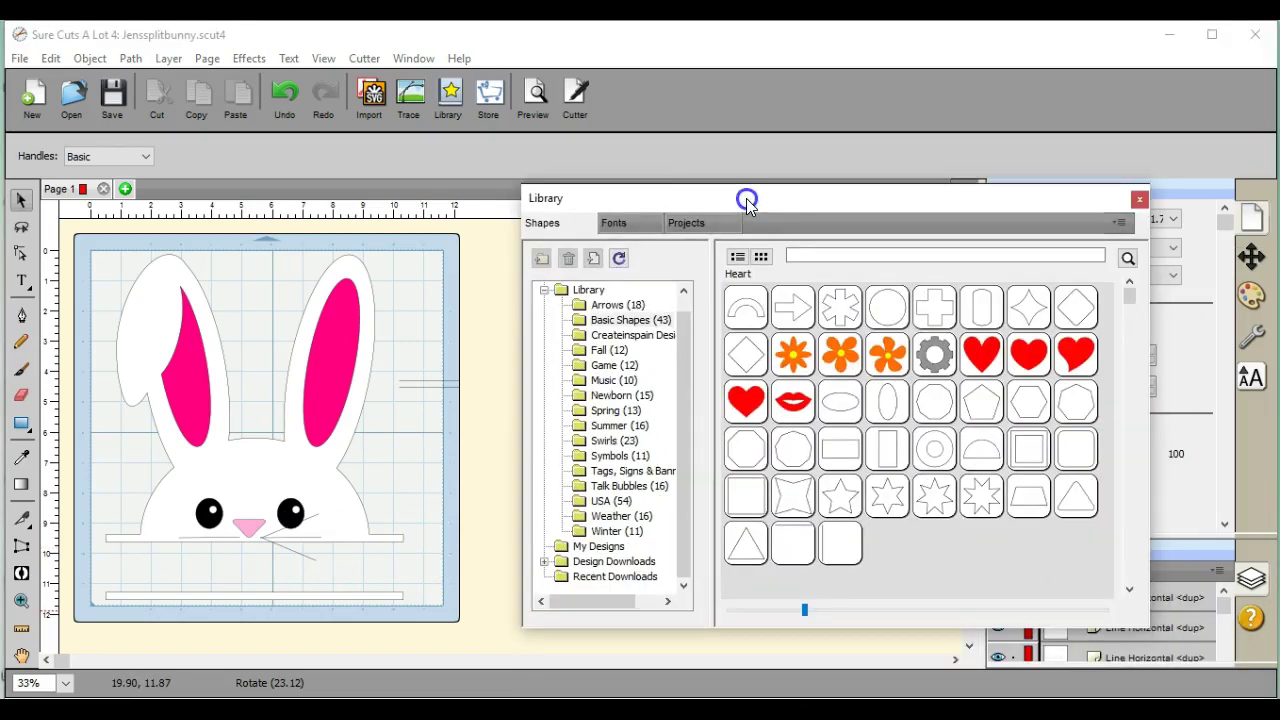
pyautogui.click(627, 223)
pyautogui.moveTo(686, 282); pyautogui.dragTo(687, 302)
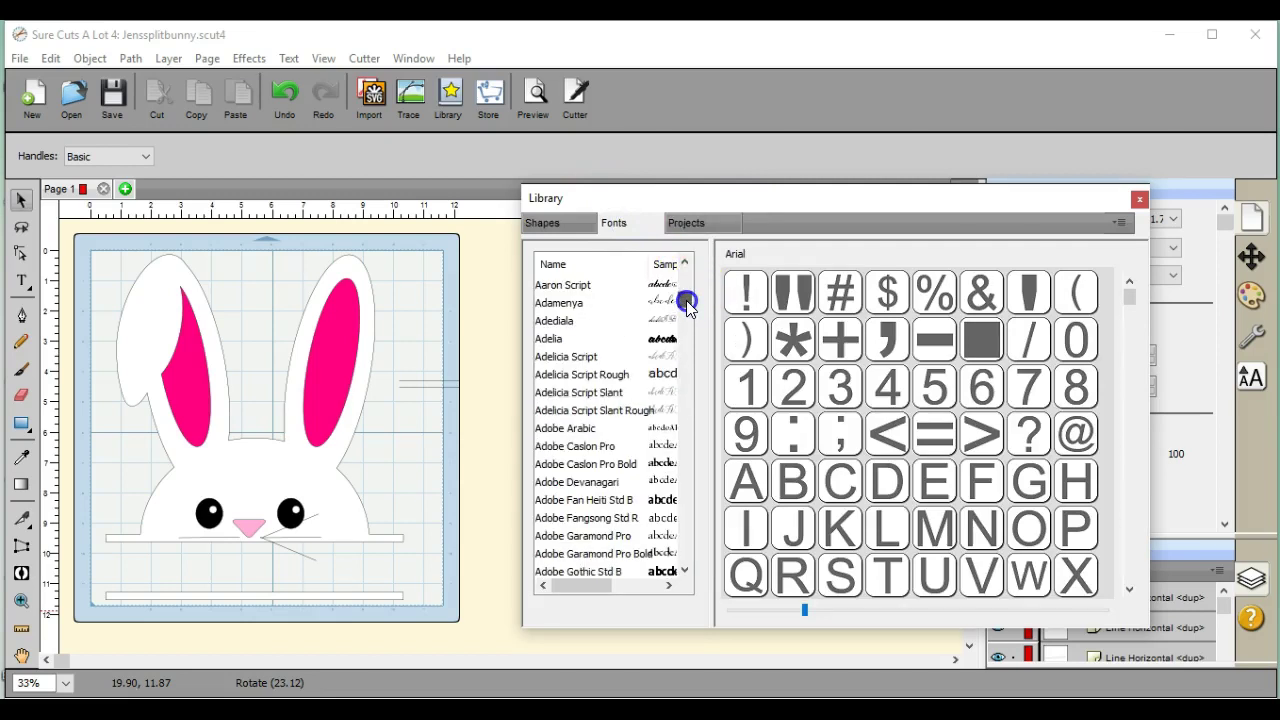
pyautogui.click(546, 339)
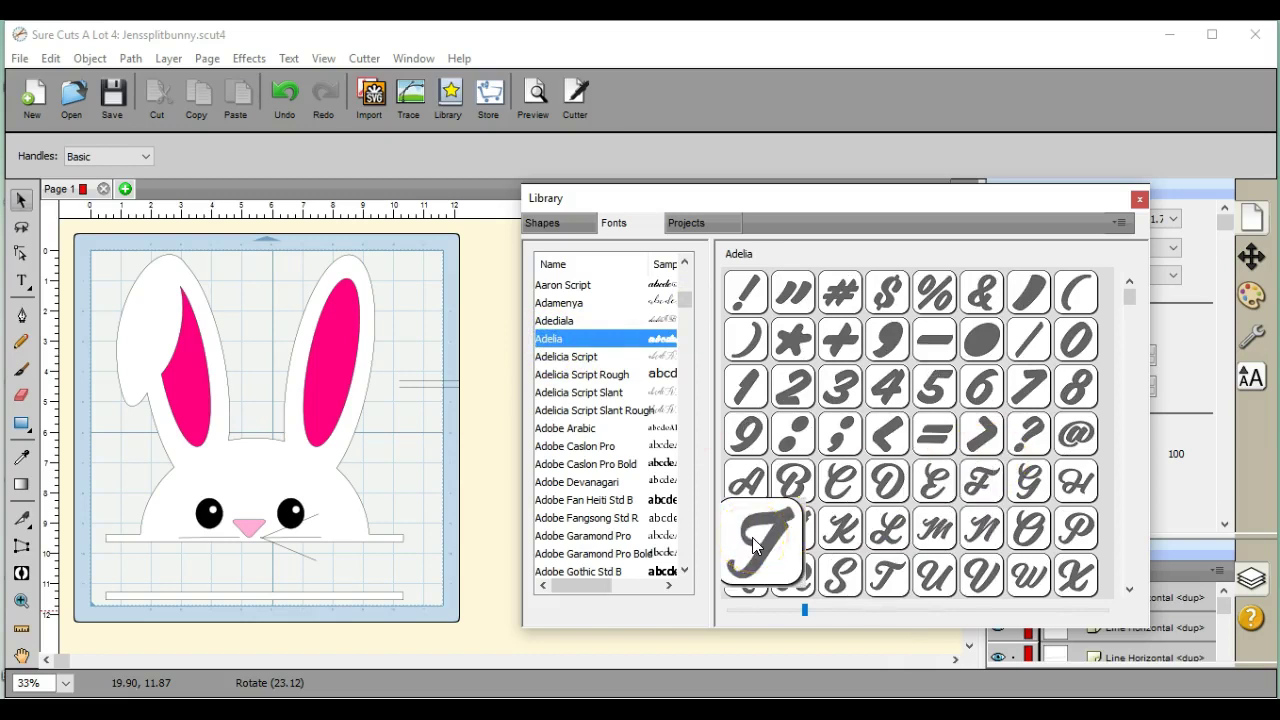
pyautogui.moveTo(787, 209); pyautogui.dragTo(803, 311)
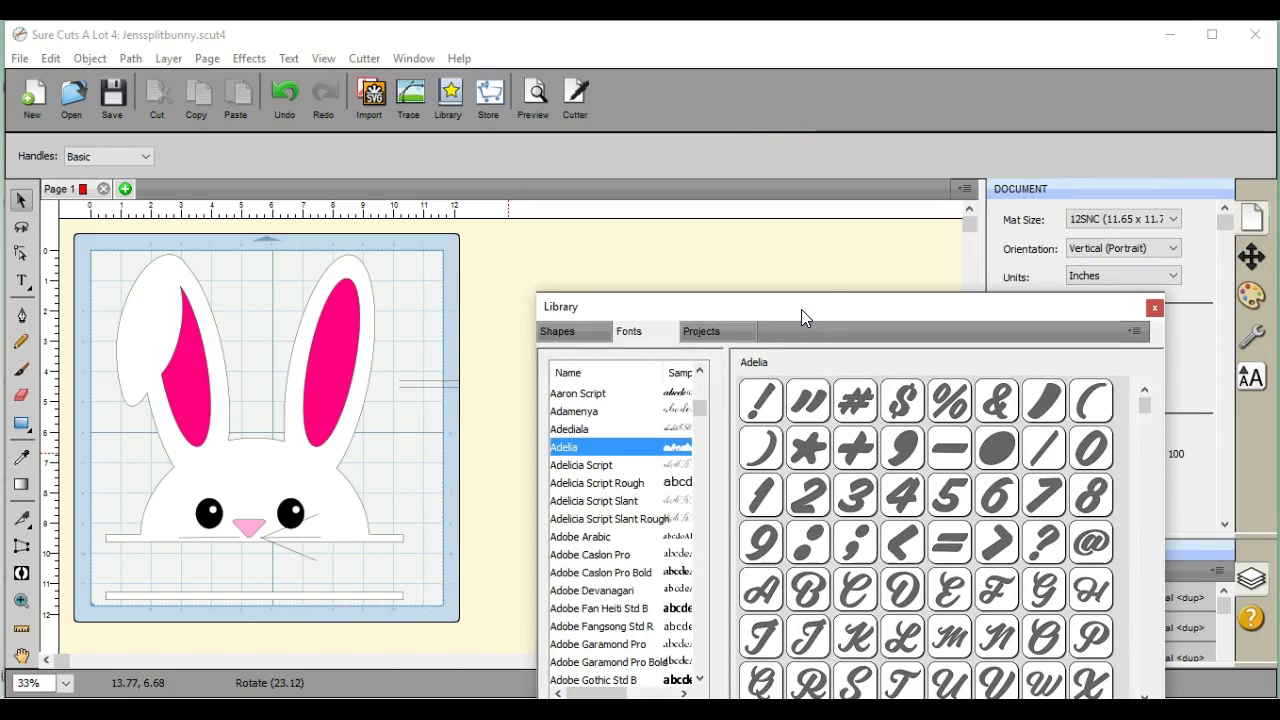
pyautogui.click(422, 493)
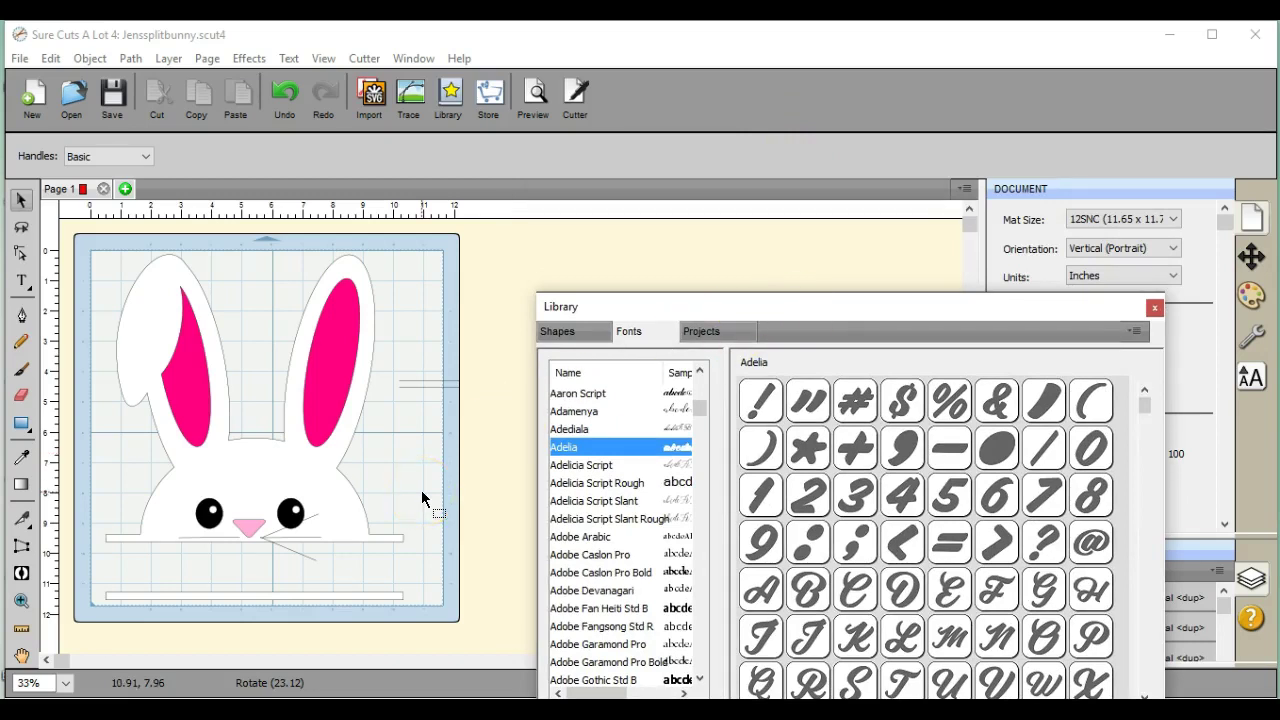